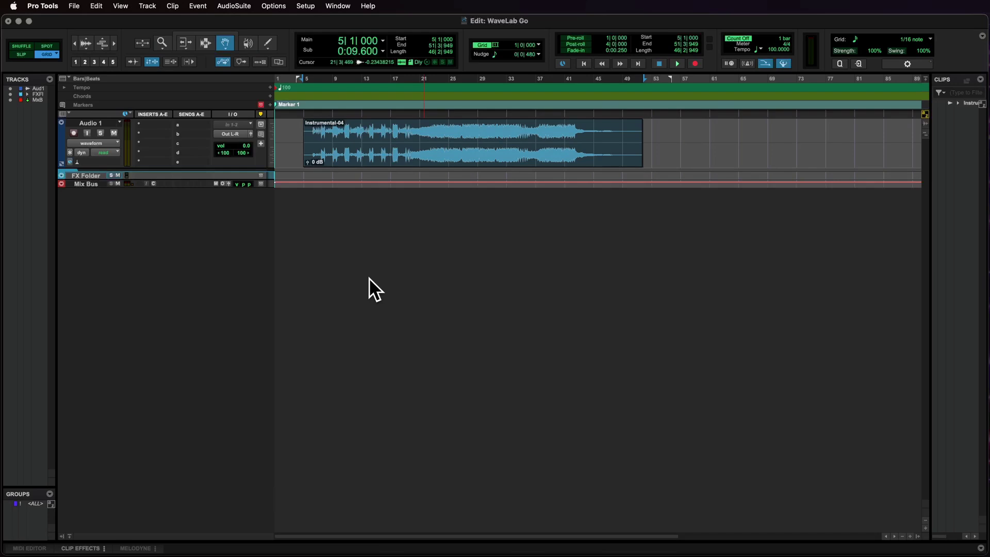
Select the Instrumental-04 clip and open it in WaveLab from its right-click menu
click(405, 140)
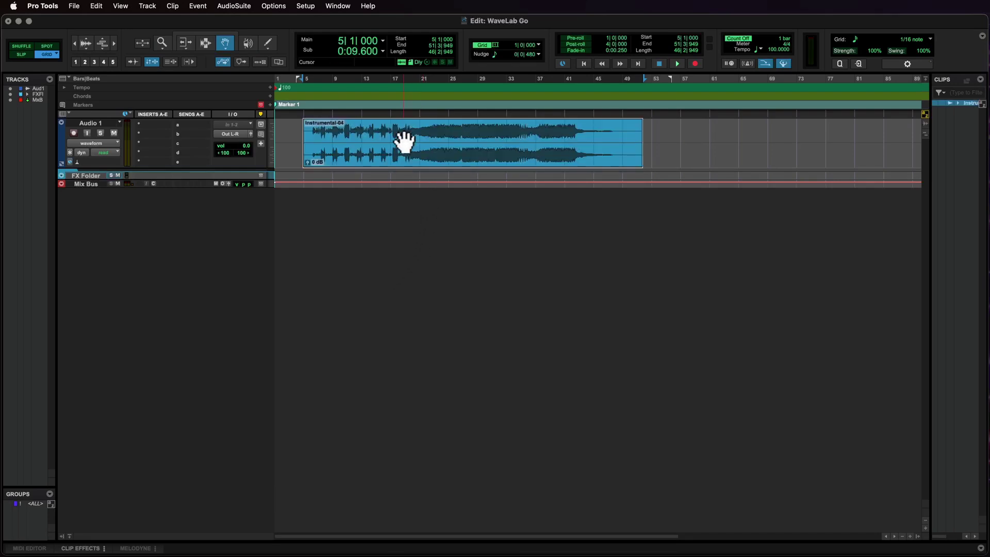
right_click(437, 148)
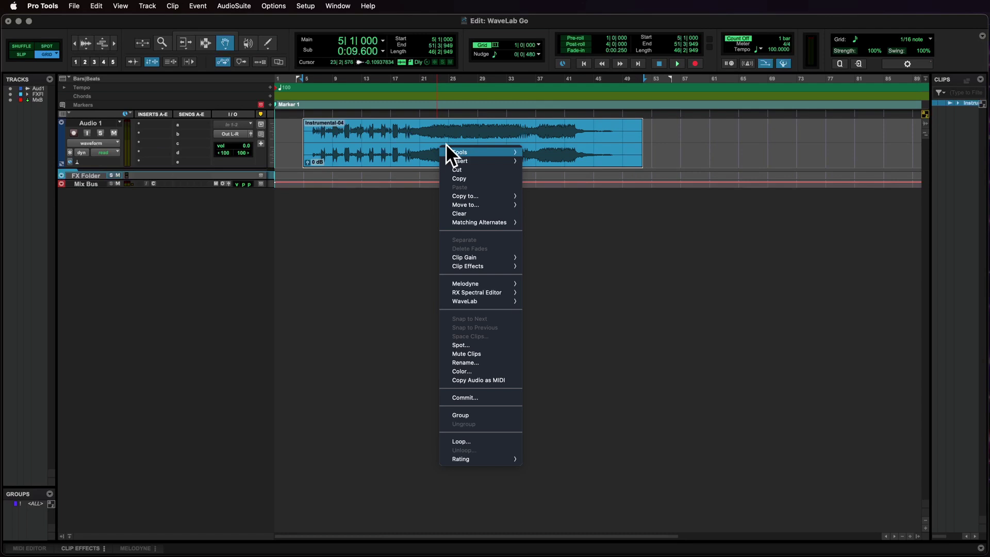
mouse_move(493, 300)
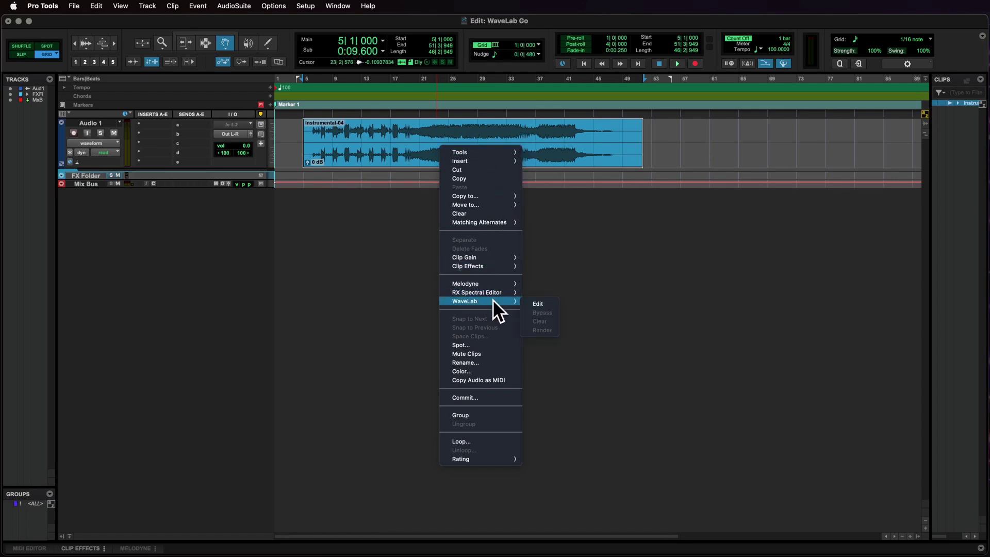
click(548, 304)
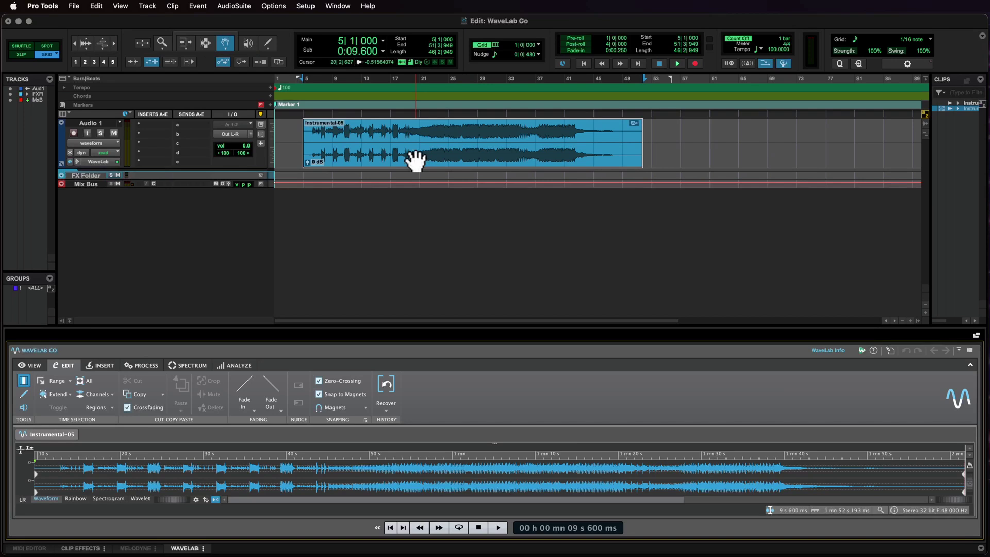
Open the clip in WaveLab again through Clip > WaveLab > Edit in the menu bar
click(172, 6)
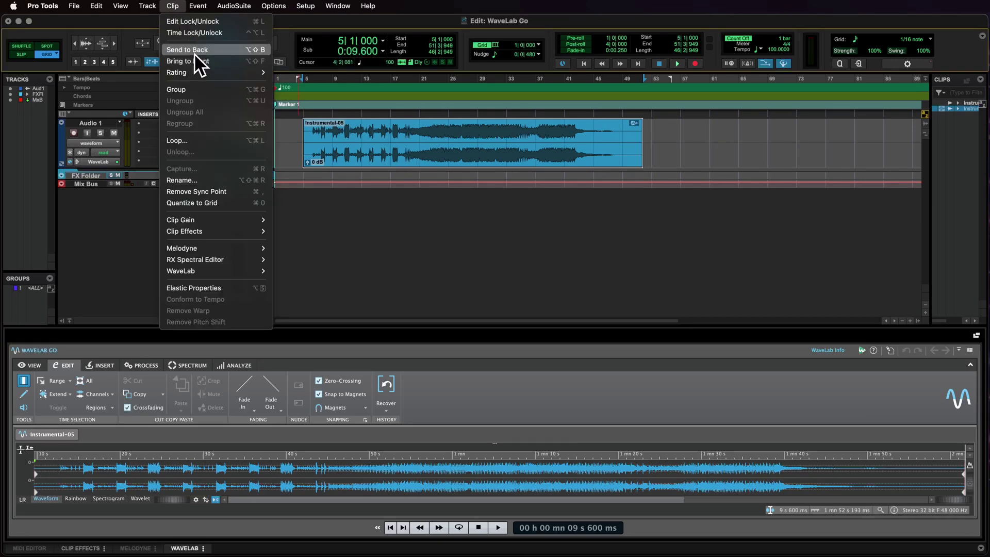
mouse_move(227, 270)
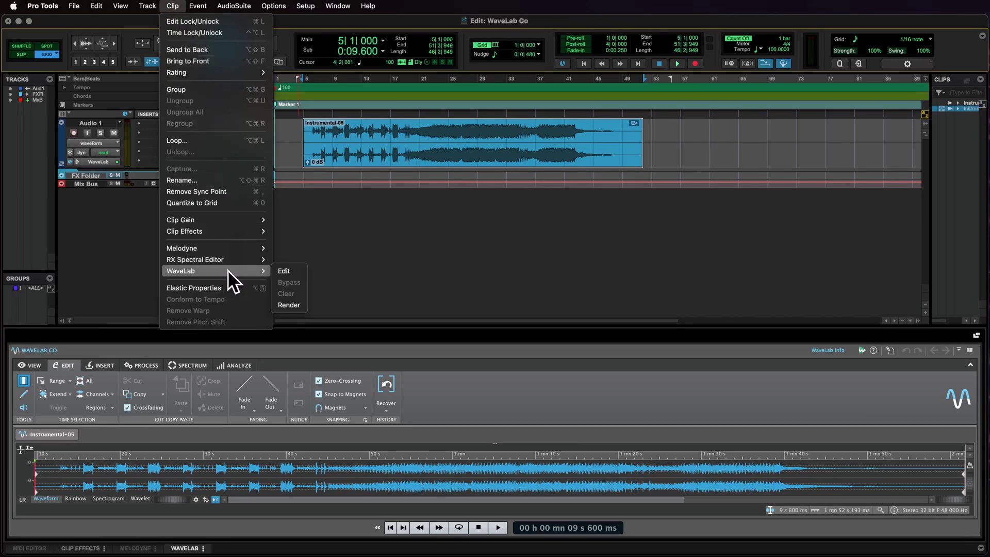
click(287, 272)
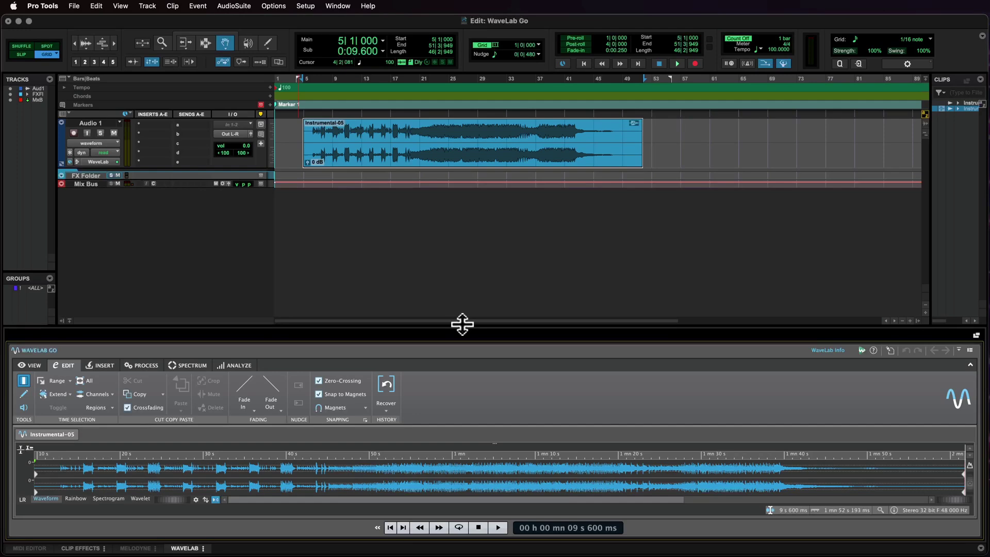
Make the WaveLab panel taller, float and re-dock it, then select roughly 1:18–1:23 of audio
drag(462, 324, 456, 191)
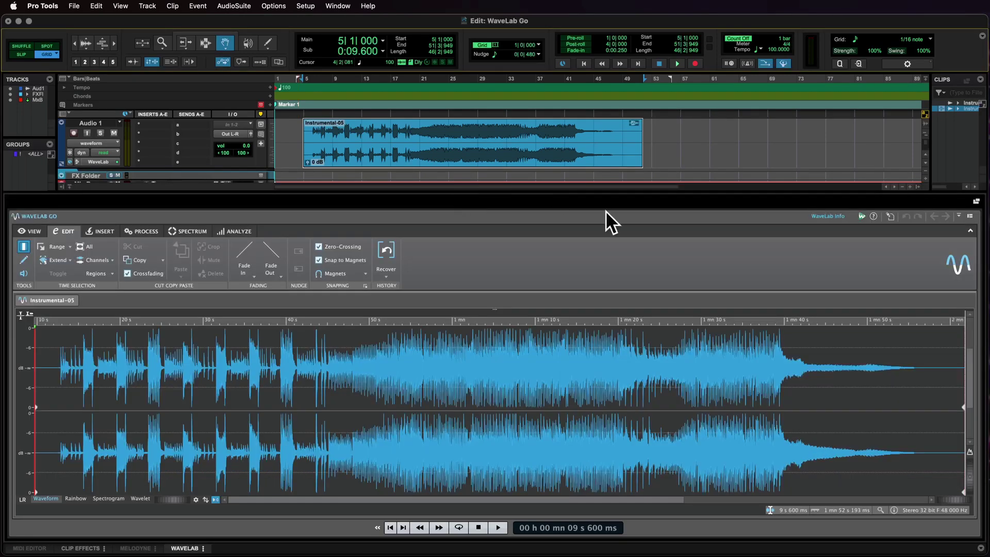
click(976, 202)
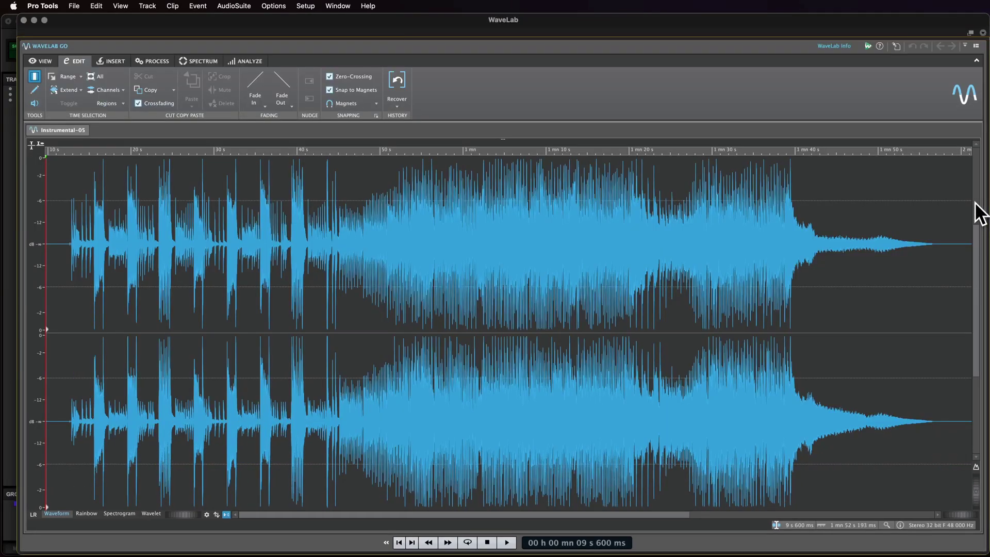
drag(846, 26, 815, 91)
click(937, 98)
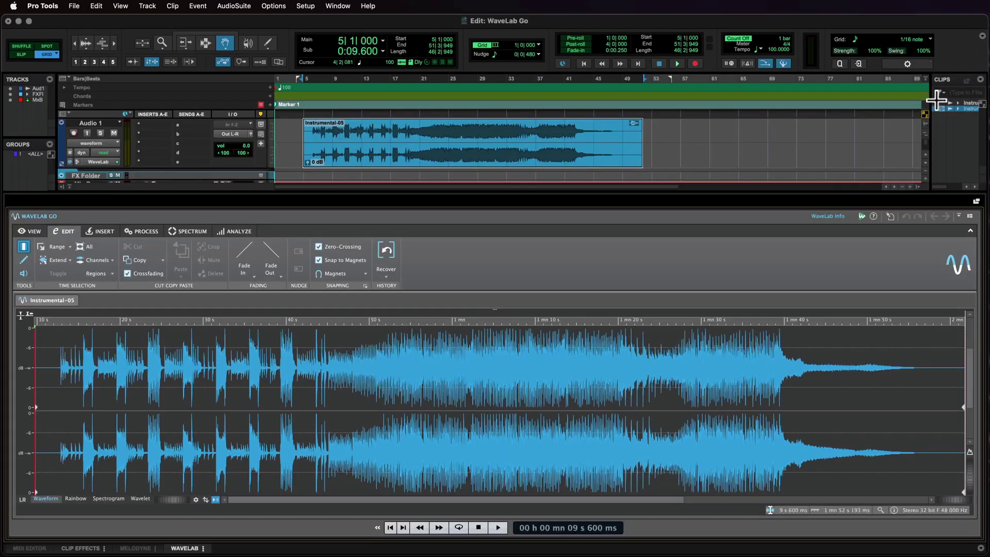
drag(601, 380, 650, 390)
key(Delete)
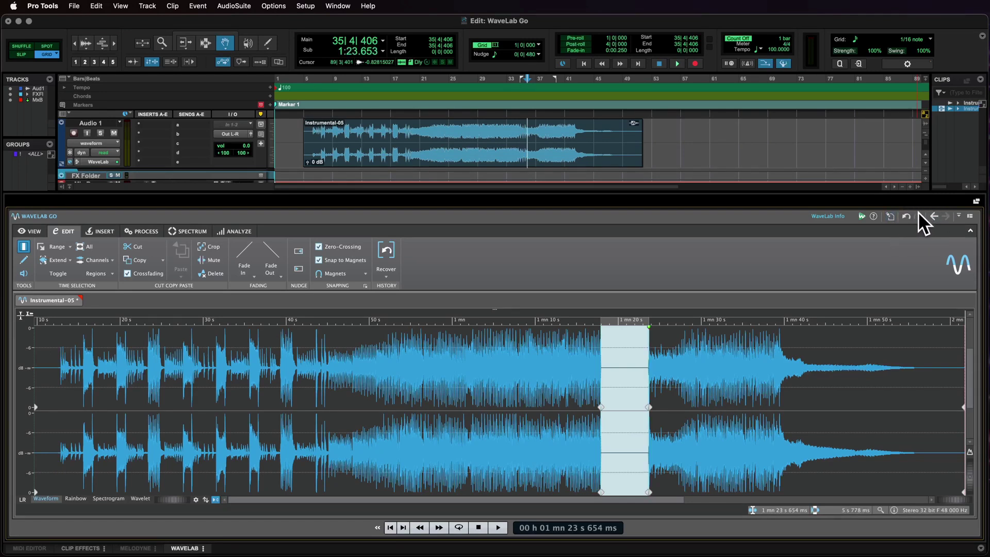
click(906, 217)
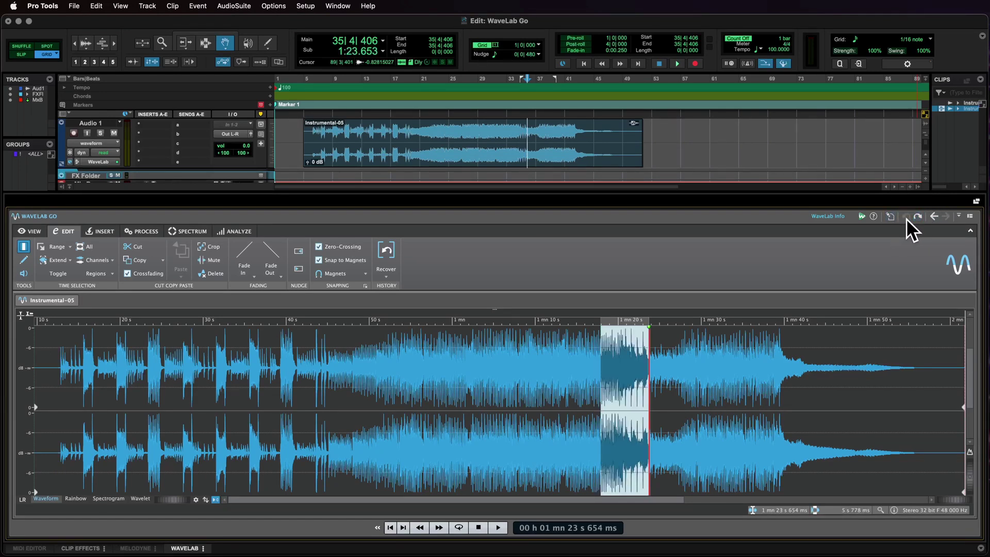
click(917, 217)
click(907, 217)
drag(694, 404, 850, 406)
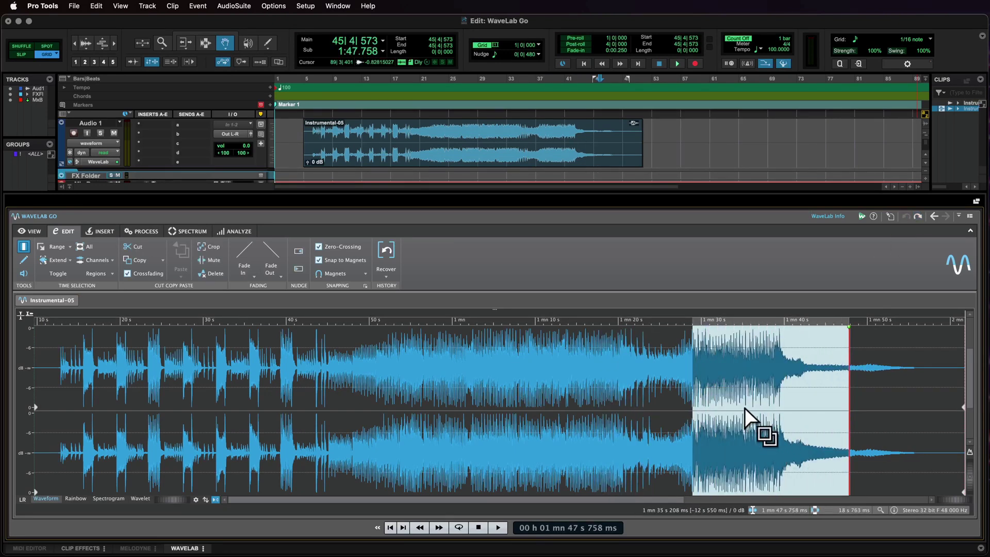
key(super+BackSpace)
click(907, 213)
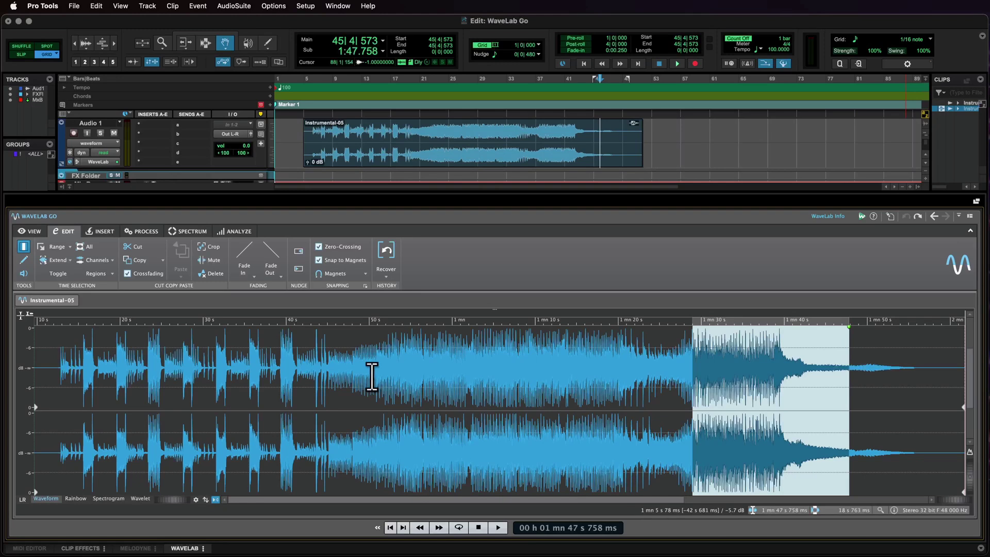
click(280, 407)
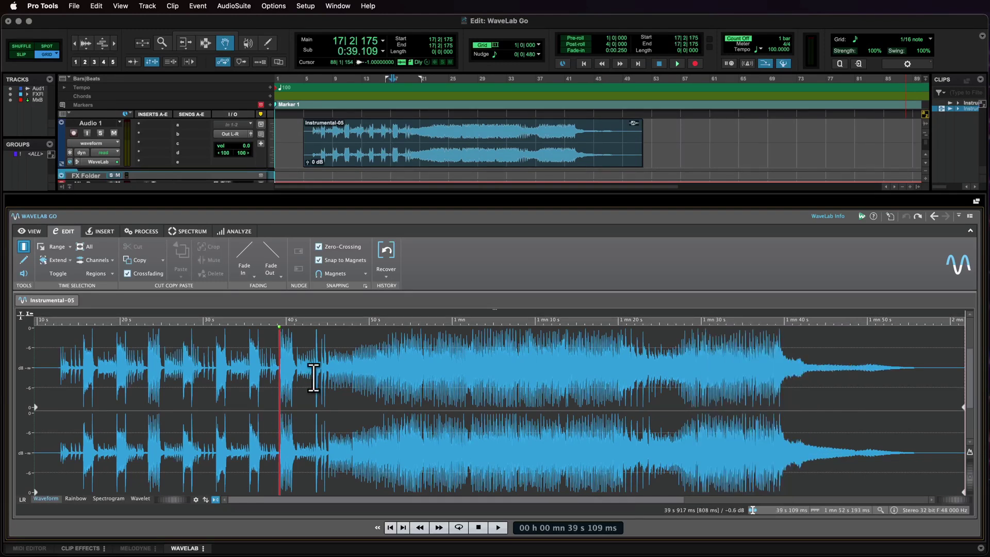
click(34, 228)
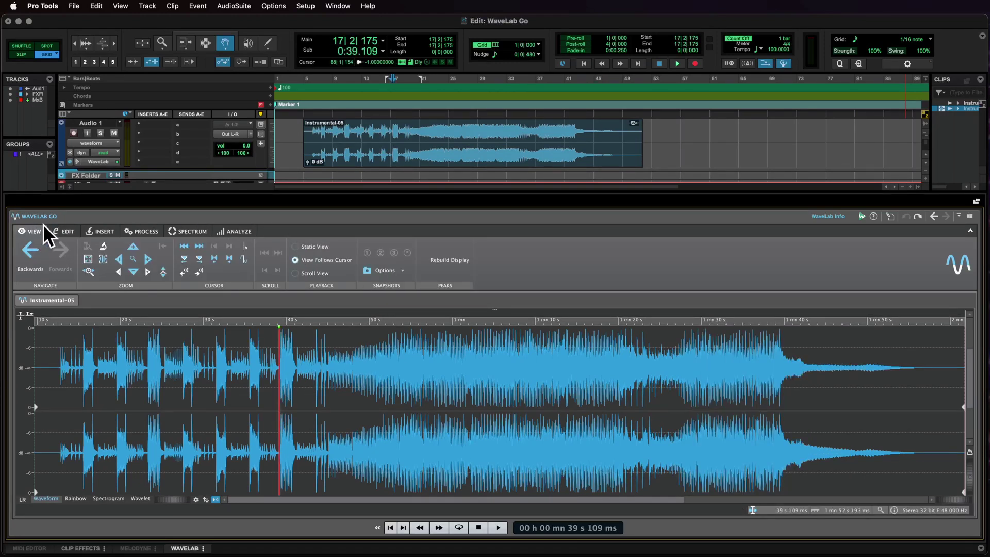
click(62, 232)
click(97, 229)
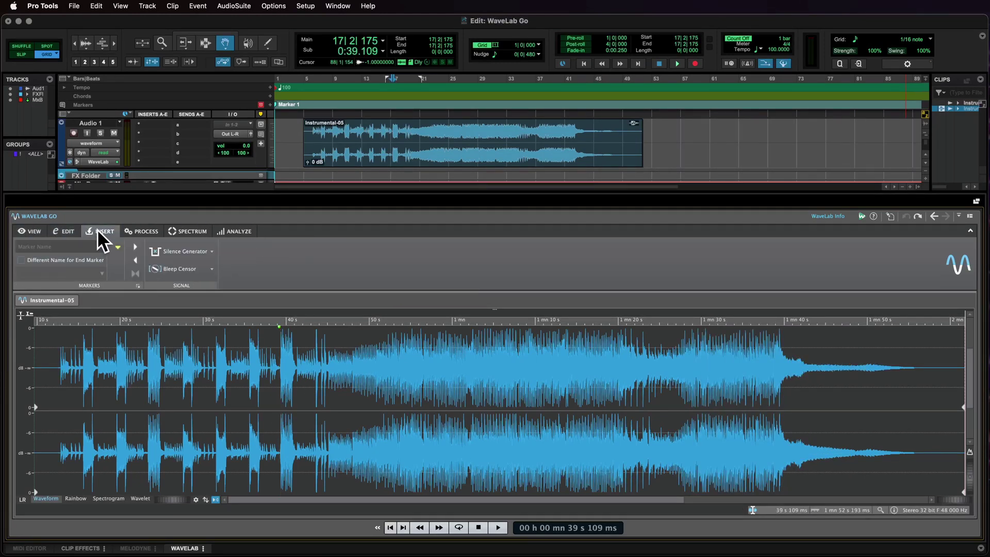
click(143, 227)
click(182, 226)
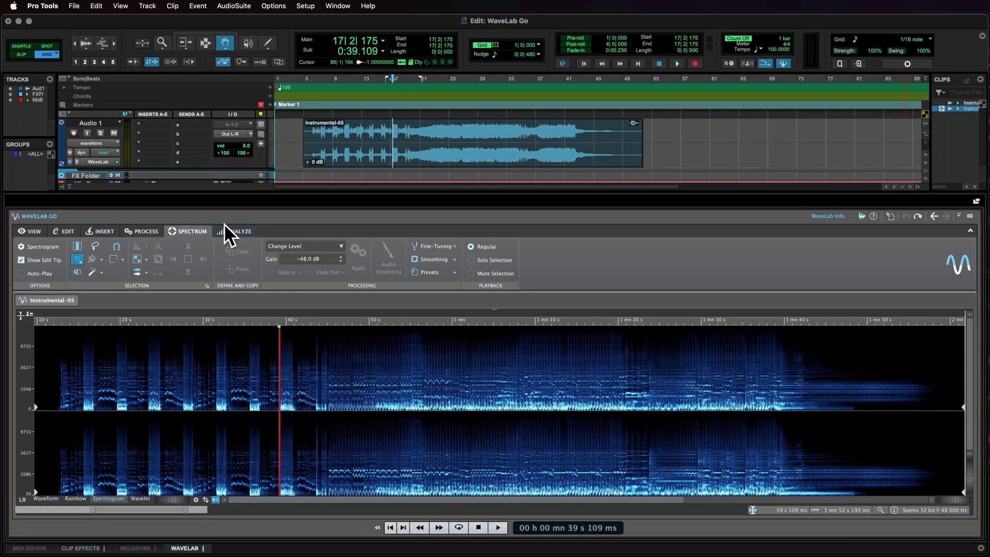
click(230, 225)
click(38, 228)
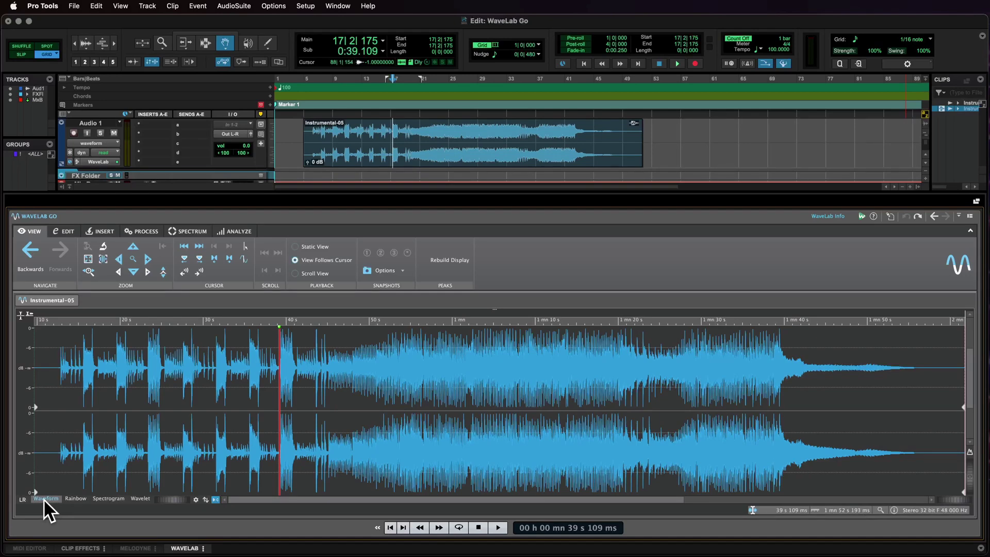
click(76, 499)
click(102, 499)
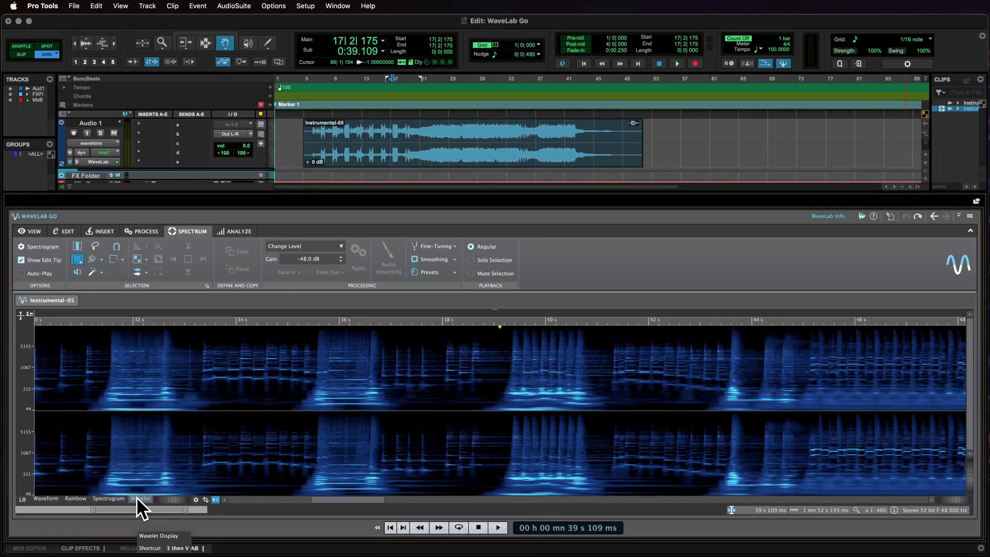
click(48, 498)
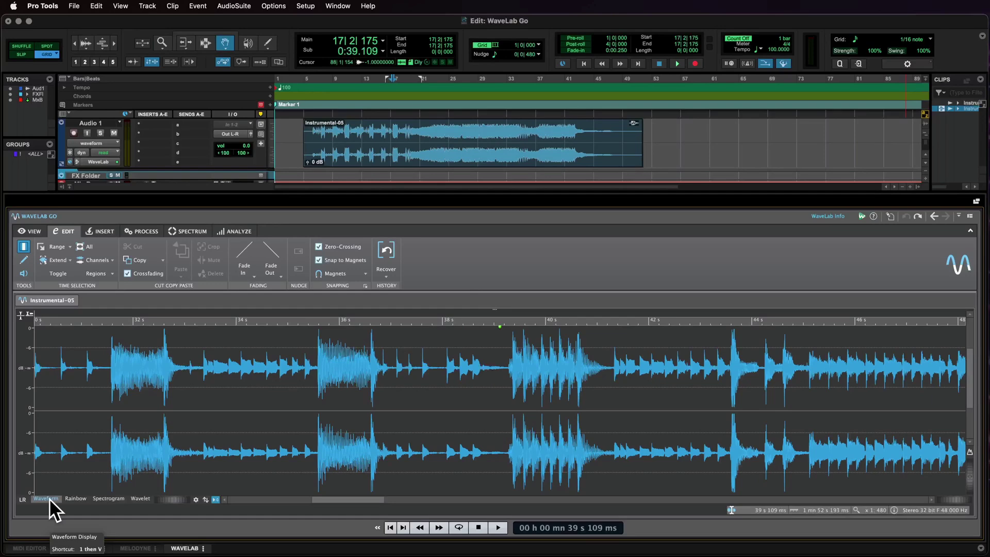
click(311, 320)
key(y)
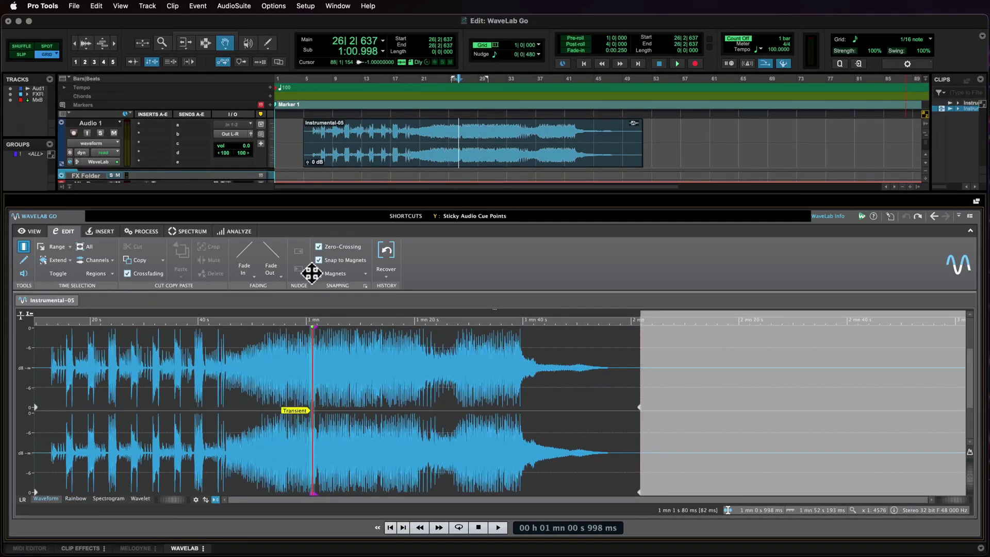
Show the waveform in Rainbow colouring, zoom in around 41 s, then zoom back out
key(h)
click(75, 498)
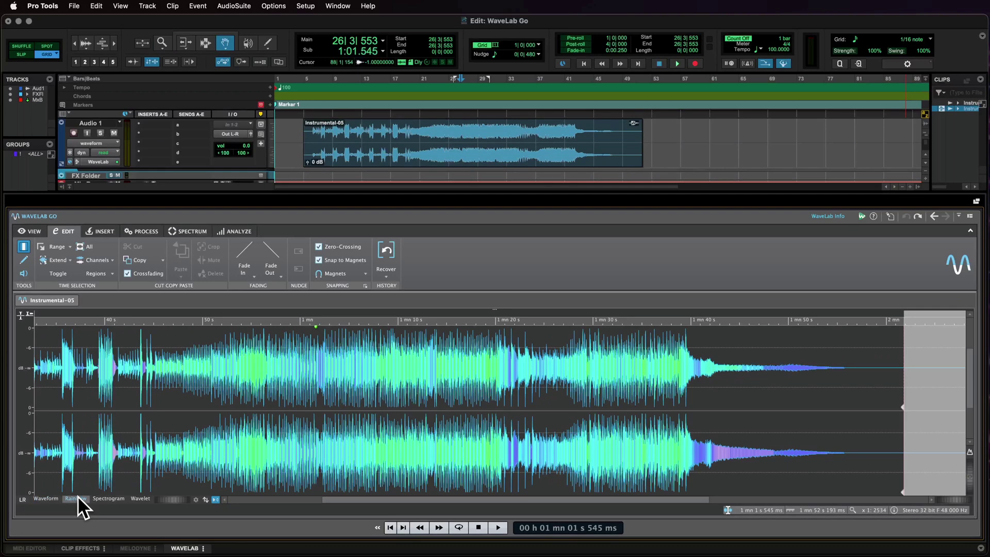
scroll(193, 423, left, 3)
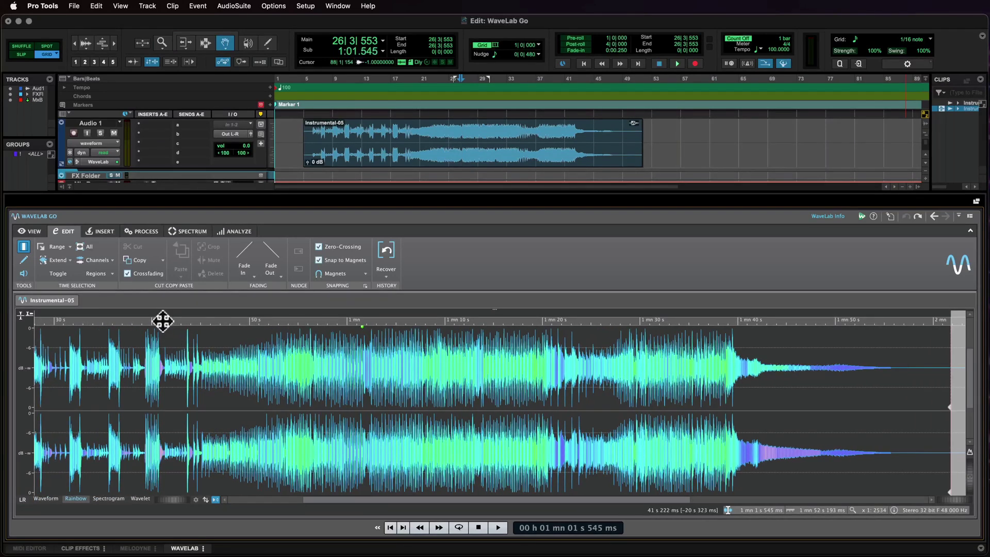
drag(162, 321, 169, 361)
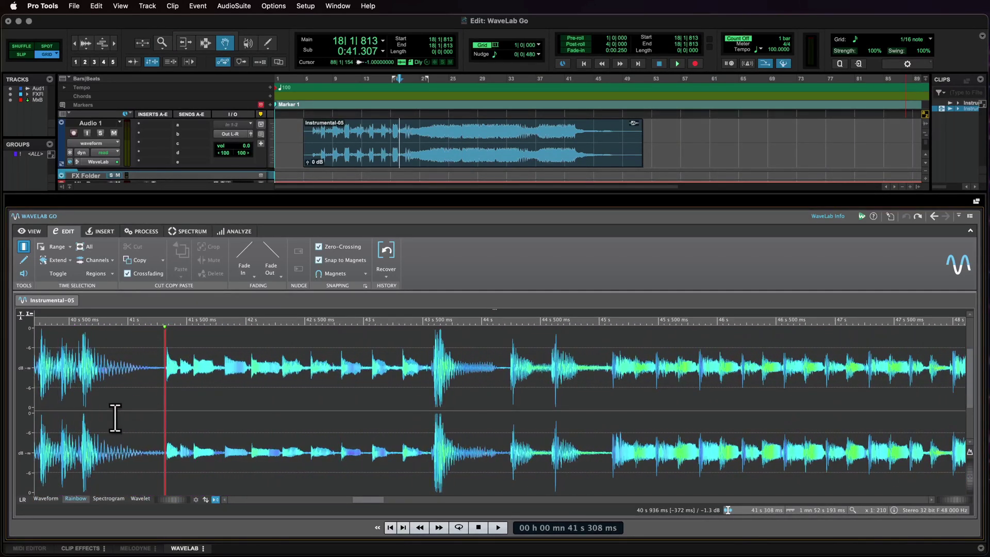
drag(102, 418, 146, 420)
click(165, 322)
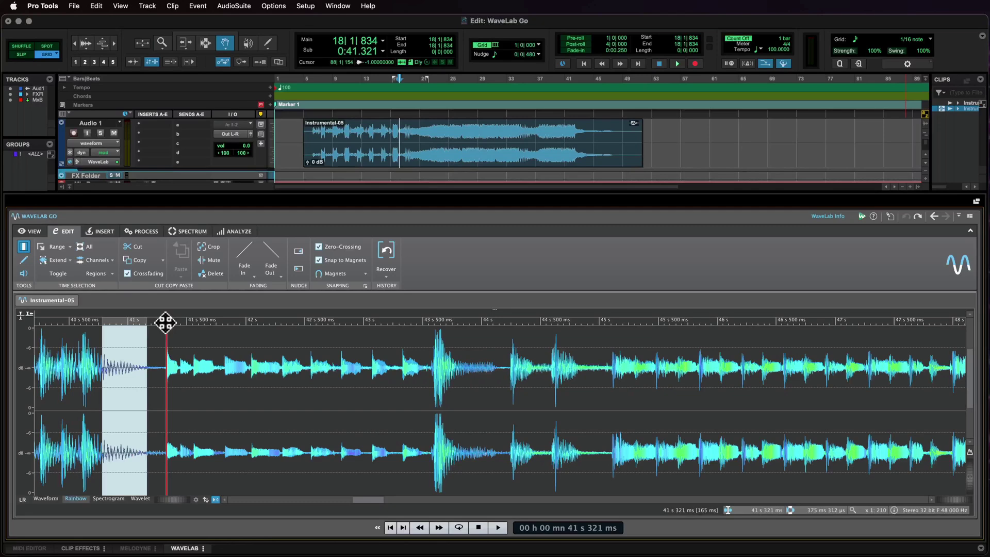
click(170, 398)
drag(181, 323, 185, 275)
key(End)
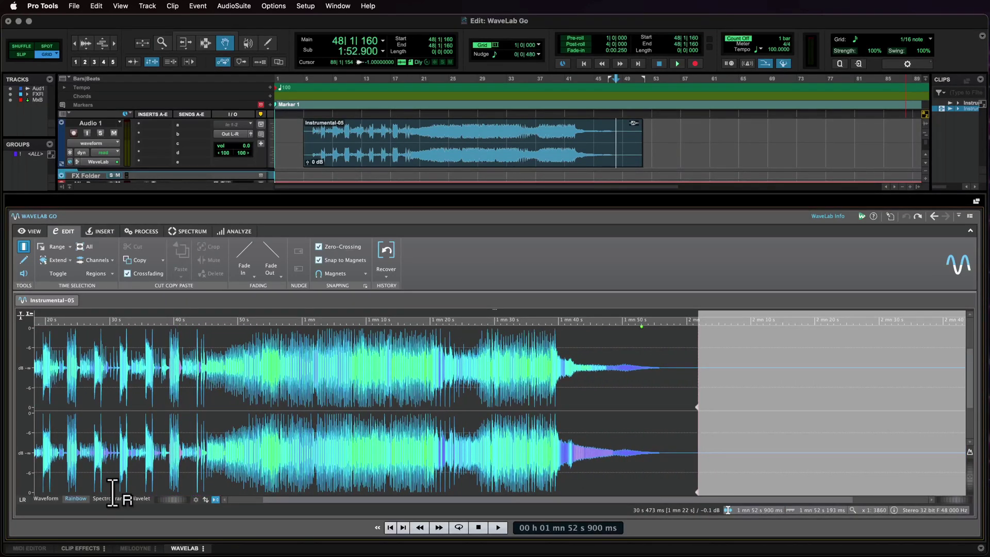
In spectrogram view, select the low band from 25 s, trial a level cut, then undo it
click(109, 498)
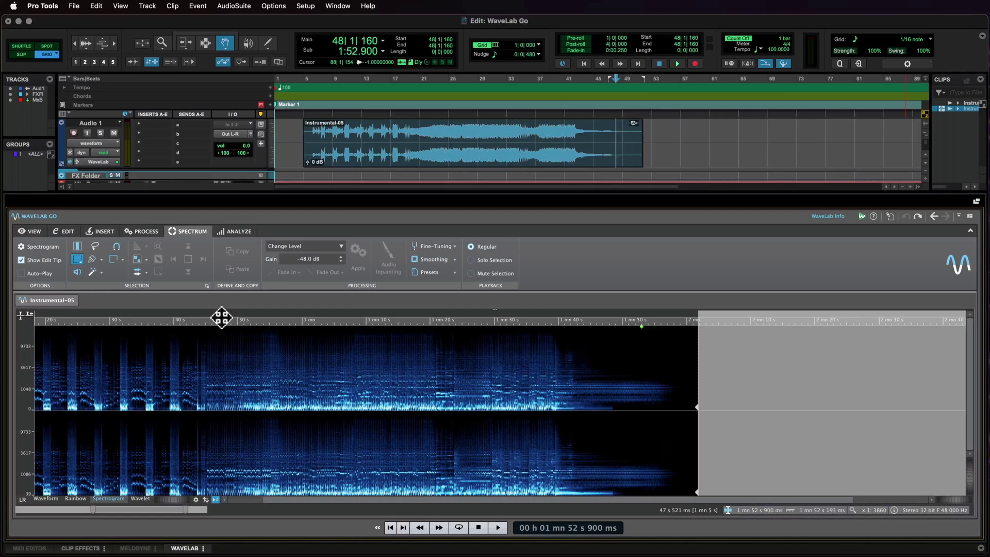
drag(221, 317, 219, 398)
drag(237, 323, 236, 282)
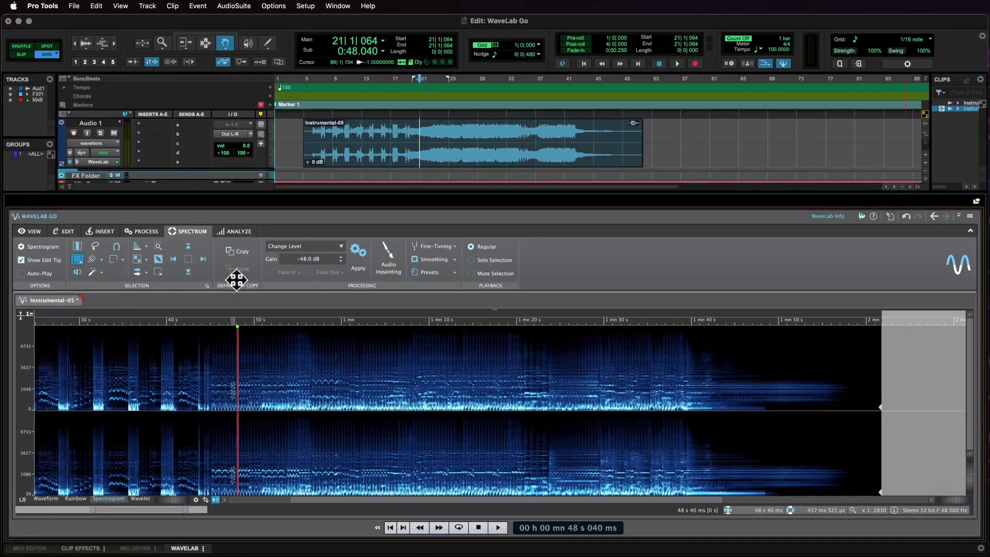
drag(880, 403, 24, 420)
key(Delete)
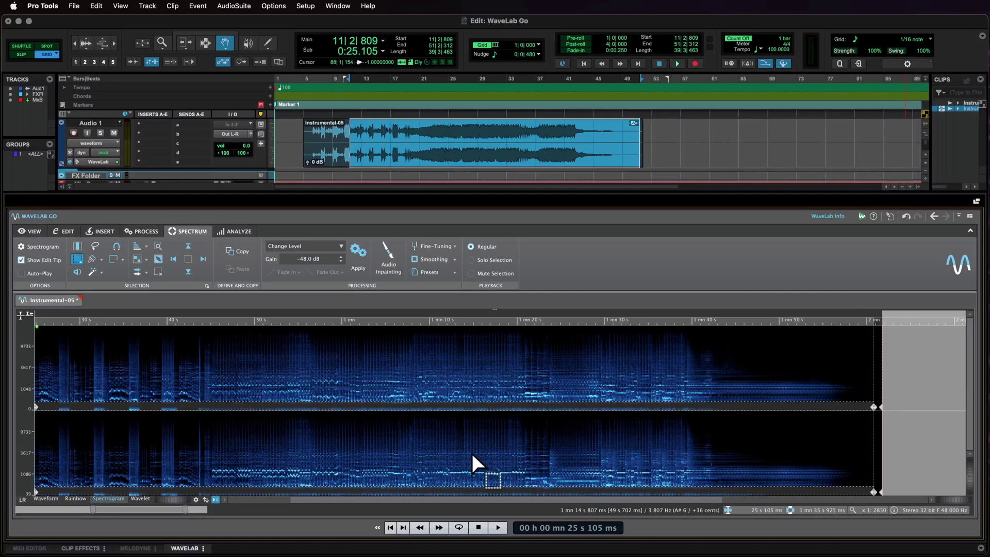
key(super+z)
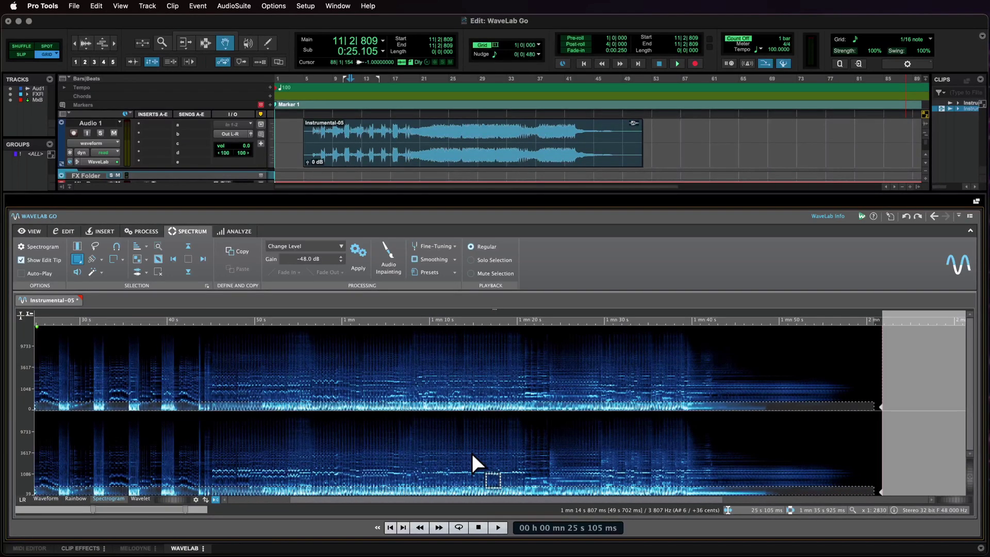
Switch to the Wavelet display, zoom to about 22.8–24.8 s, then float and re-dock the editor
click(142, 496)
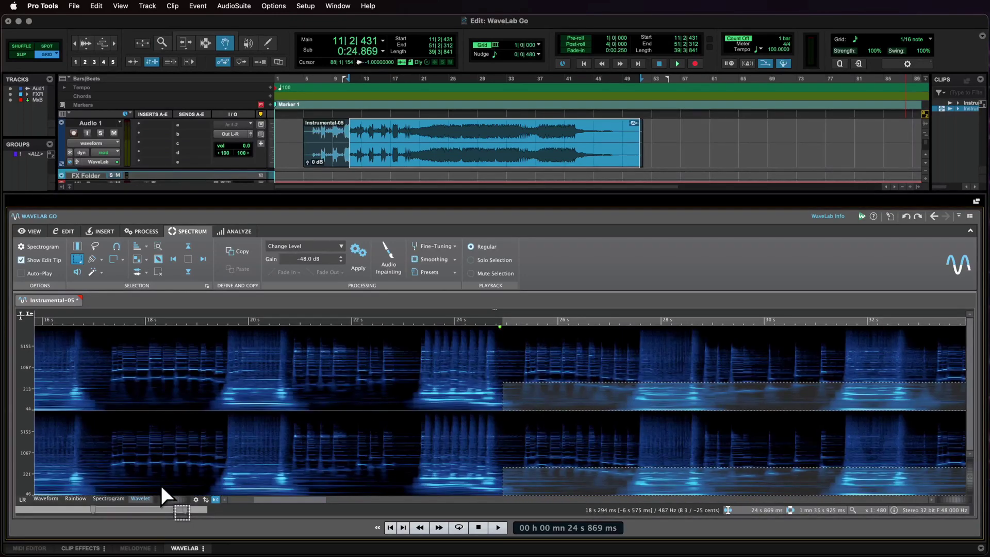
click(434, 321)
drag(433, 321, 509, 399)
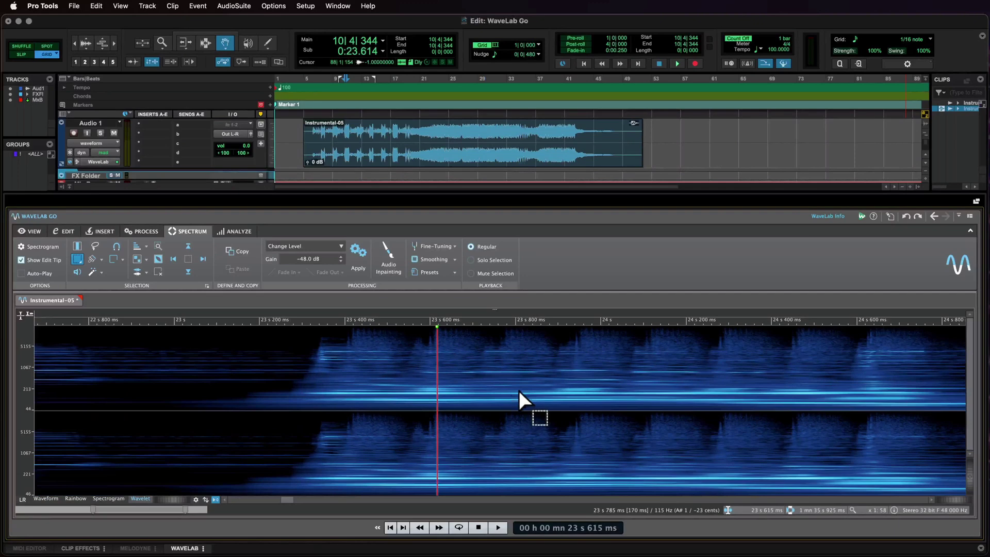
click(975, 203)
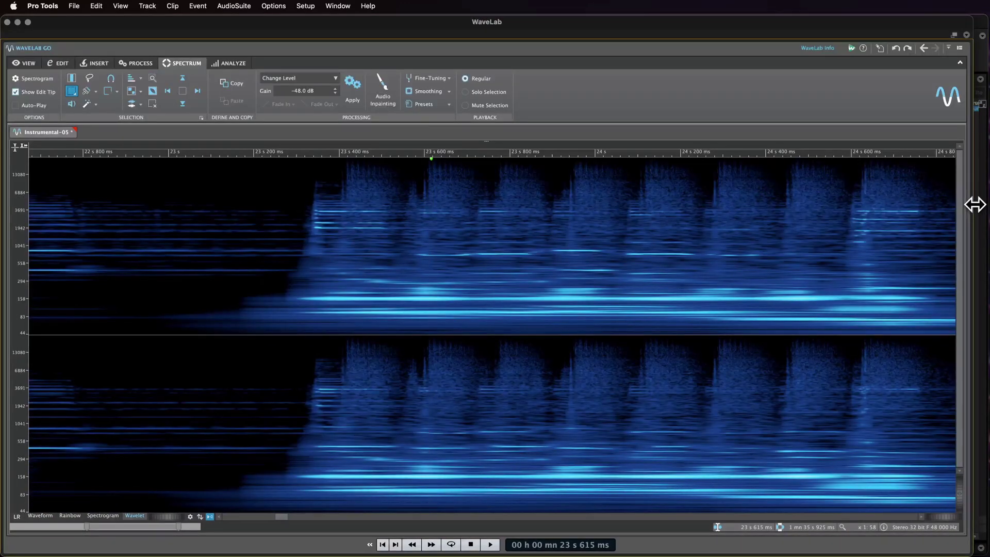
click(953, 34)
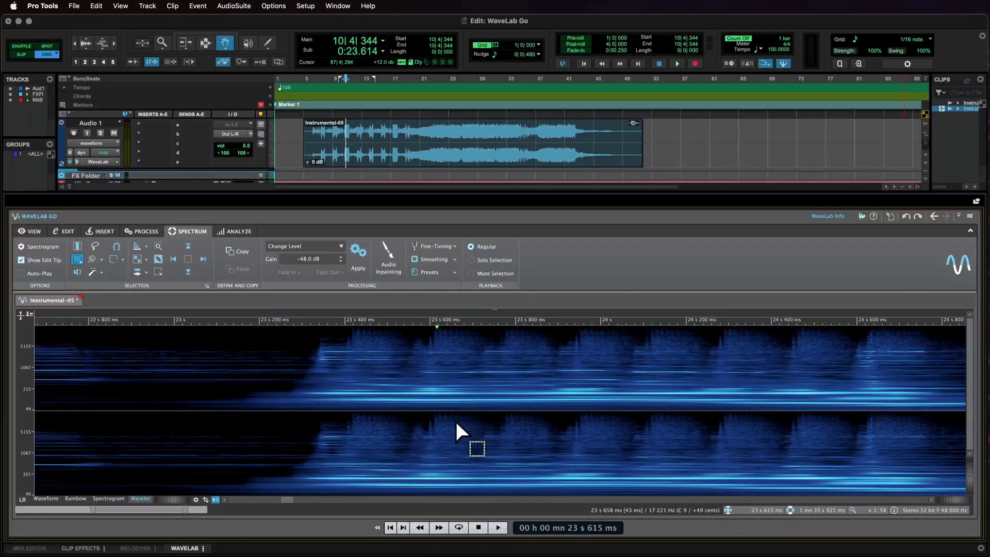
Cycle through Waveform and Rainbow back to Spectrogram, then blend in the waveform overlay
click(46, 498)
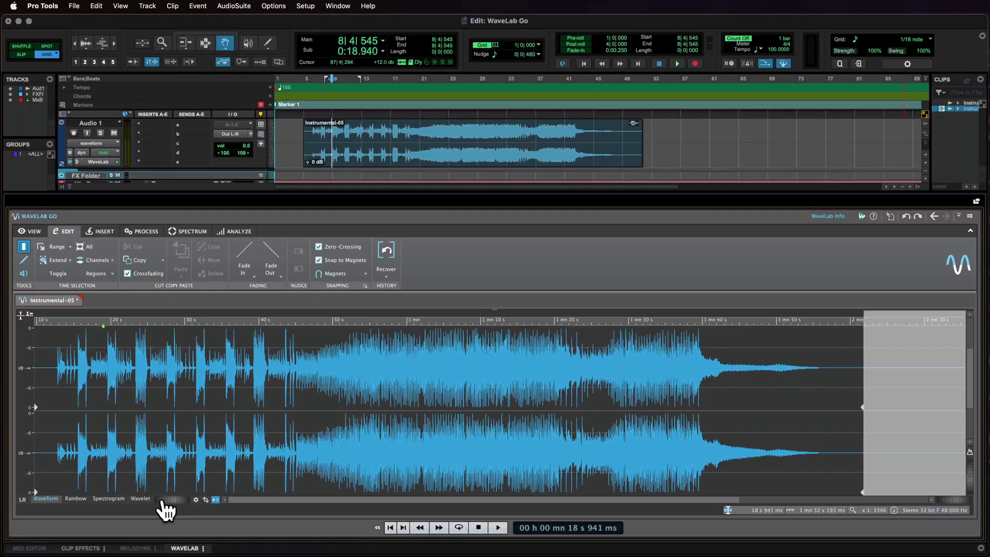
click(73, 498)
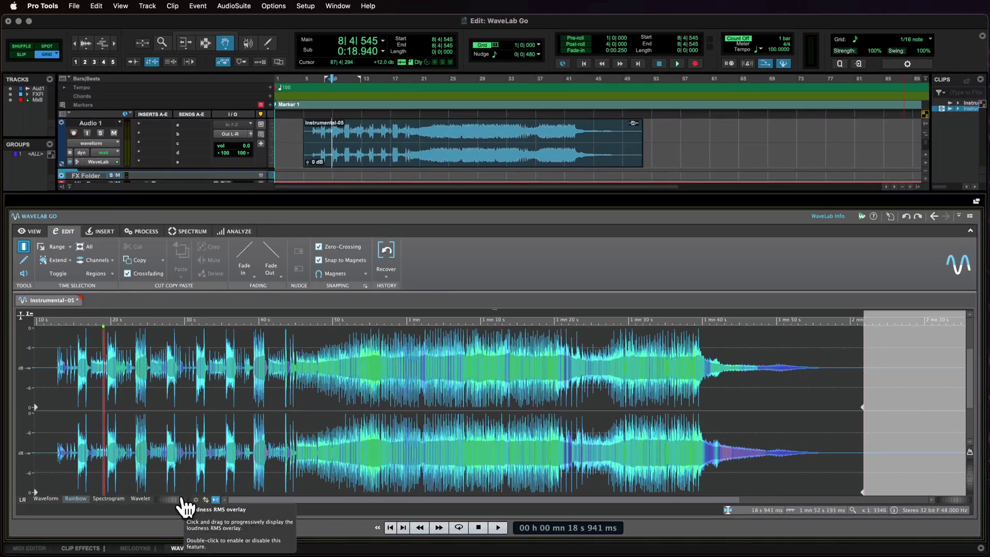
click(108, 498)
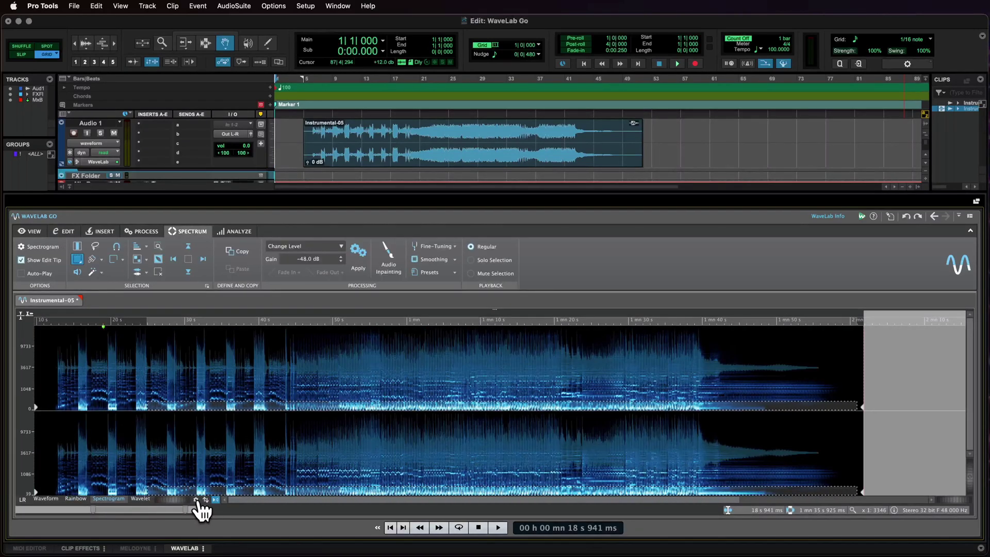
mouse_move(226, 499)
mouse_down()
mouse_move(166, 499)
mouse_move(223, 499)
mouse_up()
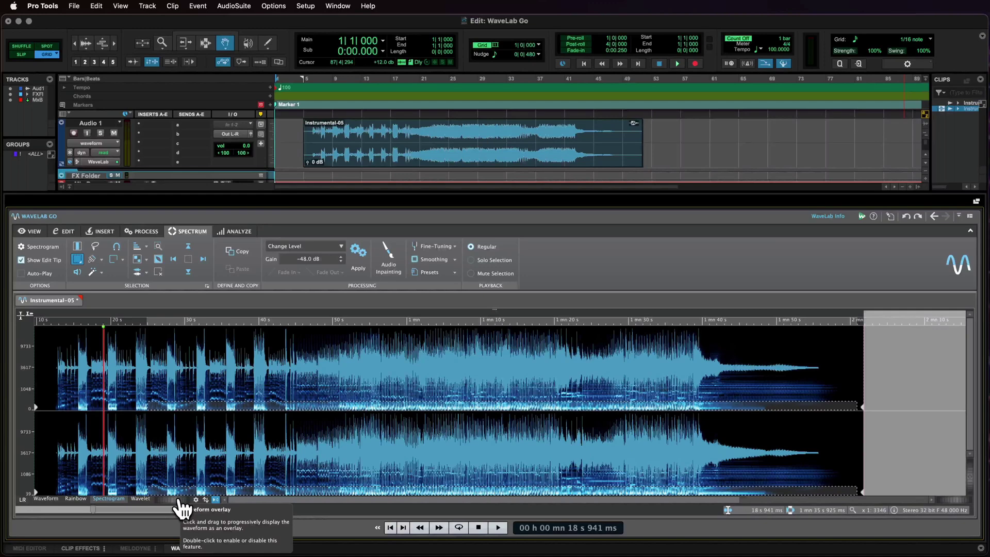
click(196, 499)
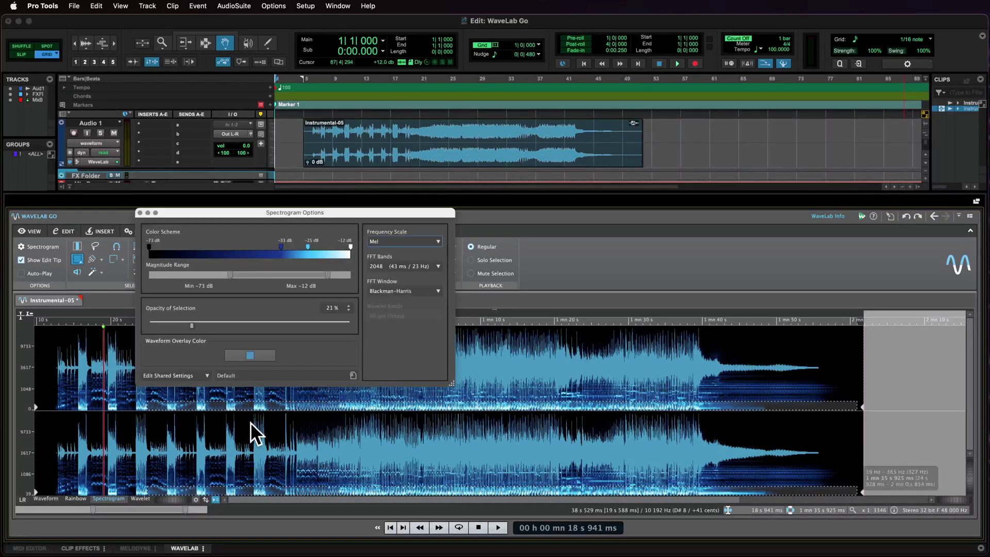
mouse_move(230, 274)
mouse_down()
mouse_move(278, 275)
mouse_move(253, 275)
mouse_move(265, 247)
mouse_up()
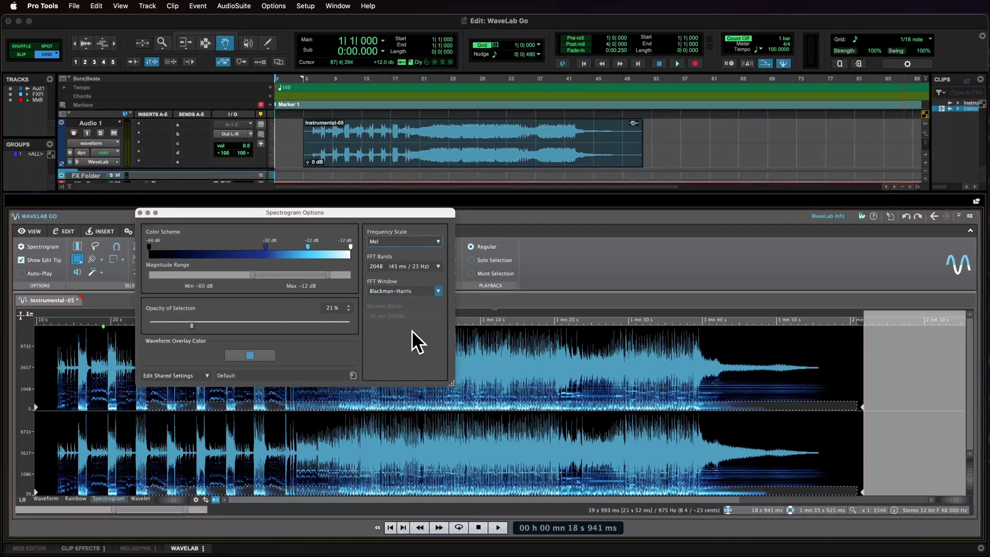
click(353, 376)
mouse_move(410, 474)
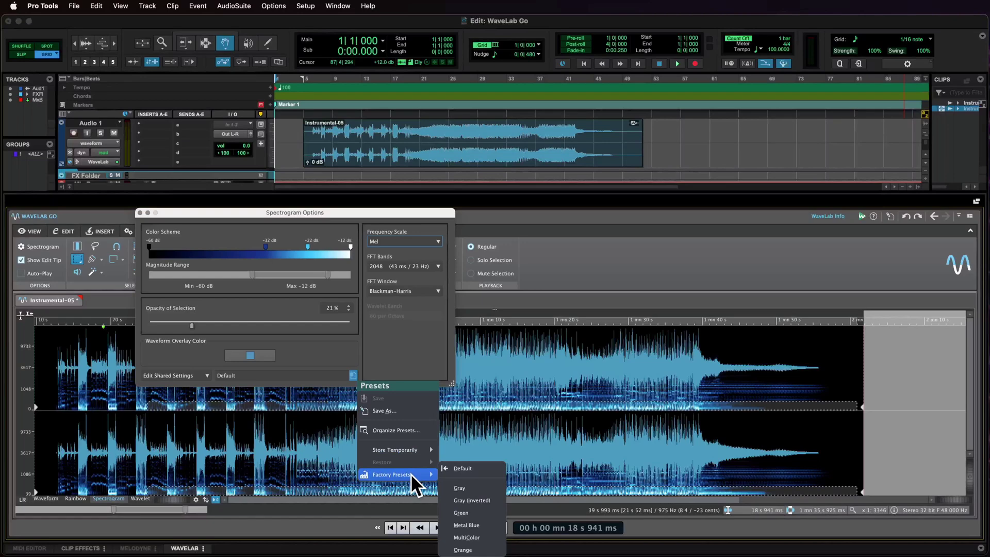
click(477, 538)
click(353, 375)
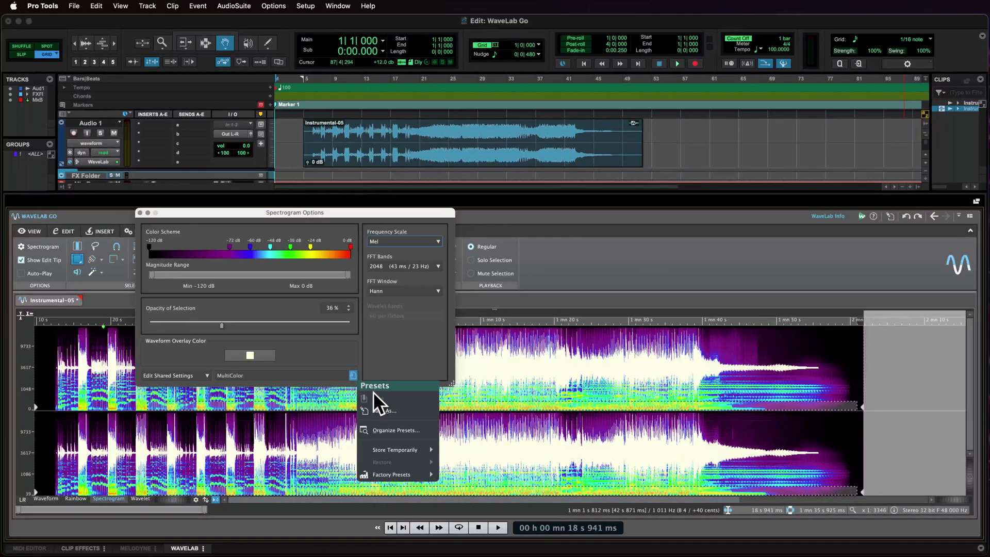
mouse_move(410, 474)
click(453, 549)
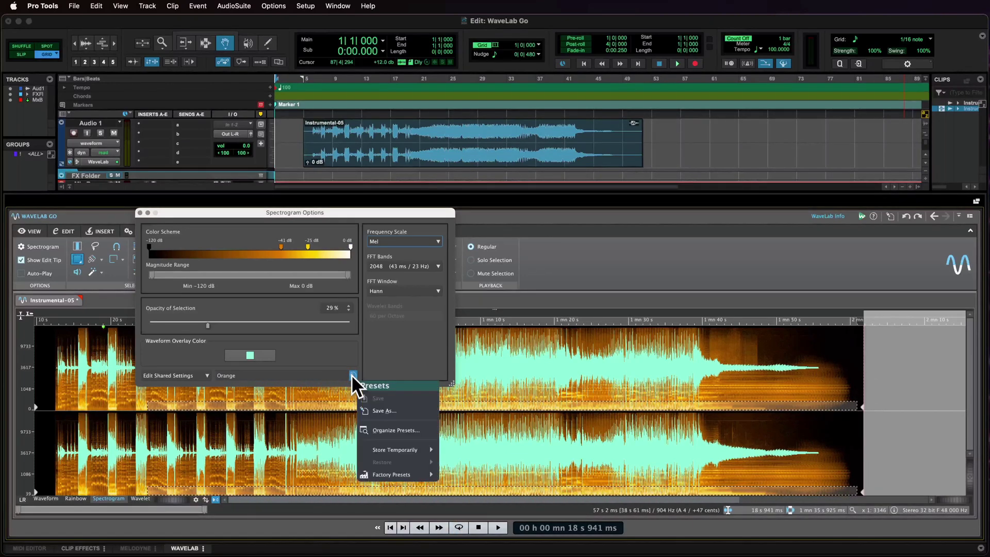
mouse_move(394, 473)
click(450, 468)
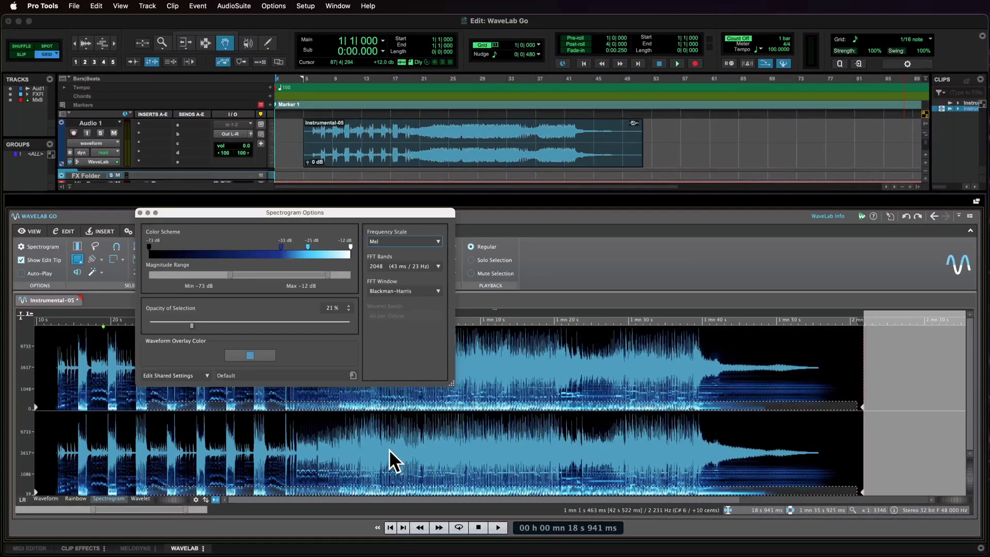
Close the spectrogram settings and show the clip as separate Mid and Side waveforms
click(140, 213)
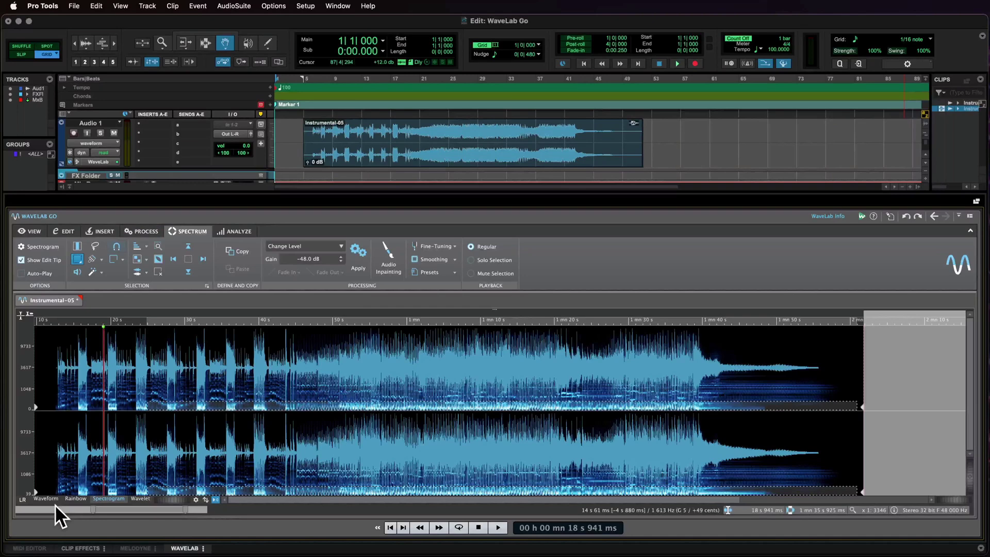
click(42, 498)
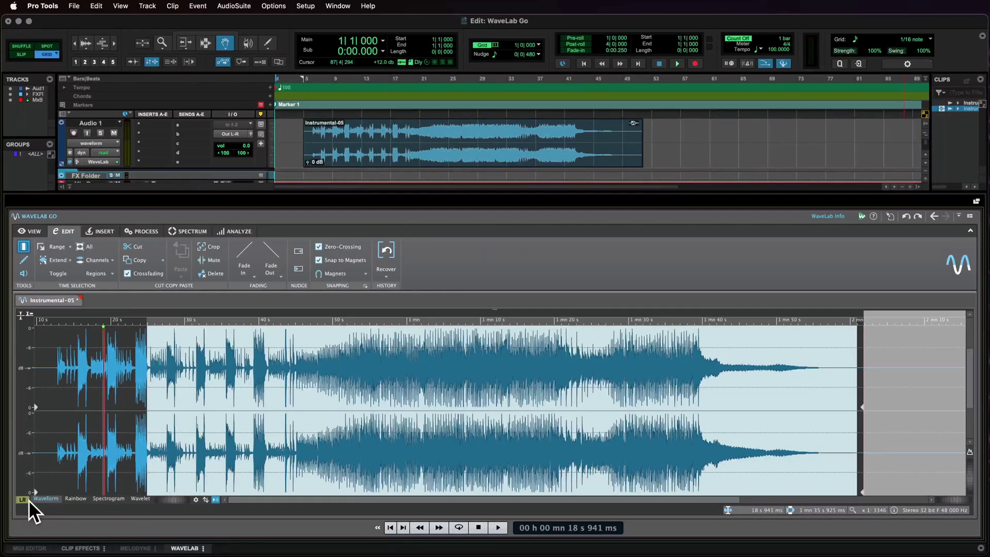
click(23, 500)
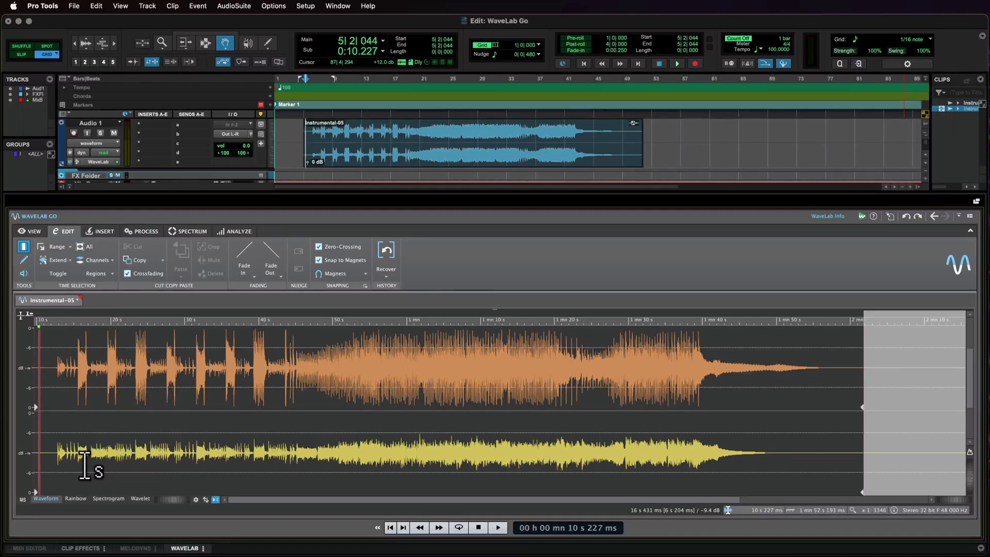
Silence the whole Mid channel, play from 34.8 s to hear it, then undo the deletion
click(67, 395)
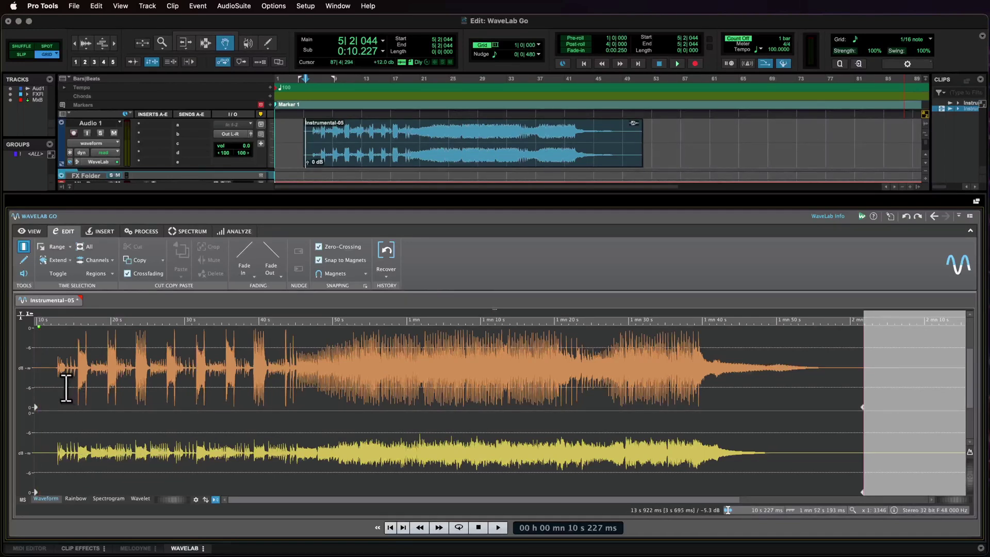
double_click(61, 344)
key(Delete)
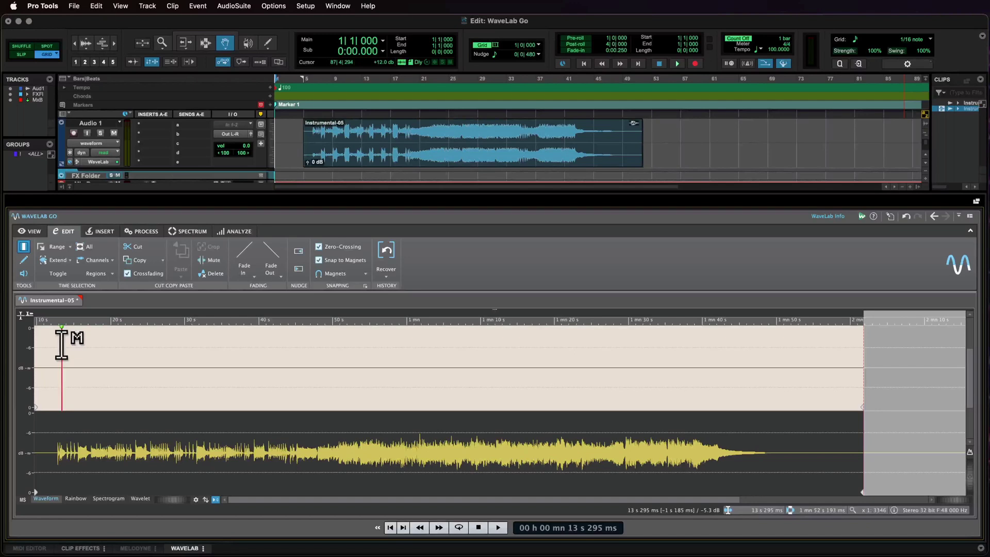
click(220, 319)
key(space)
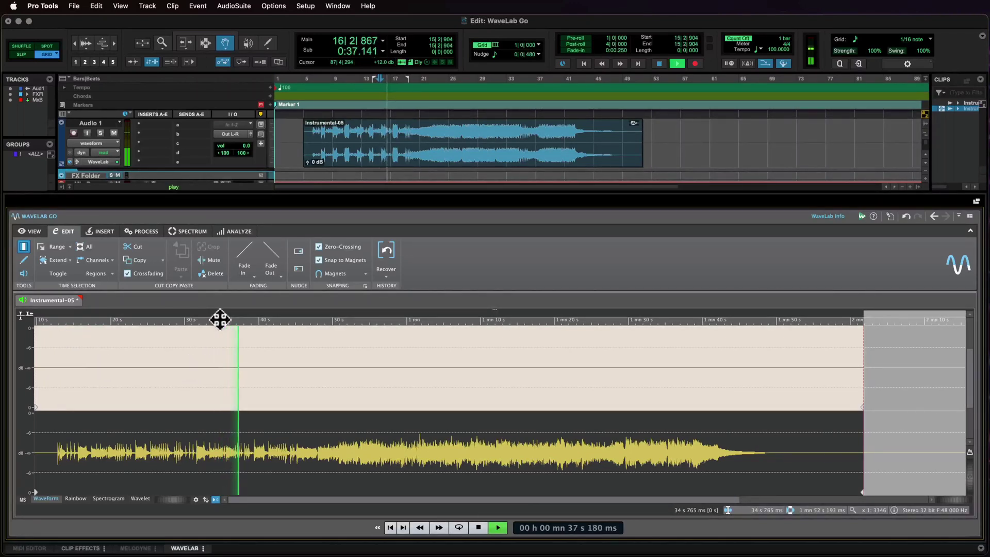
key(space)
key(super+z)
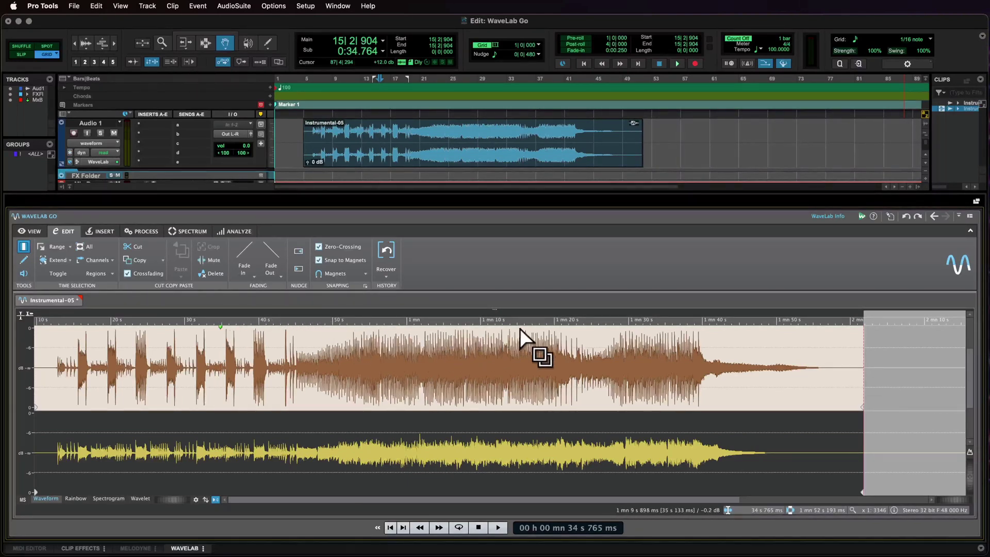
Add an enlarged overview pane in Rainbow colouring above the main view, with the editor floating
click(494, 309)
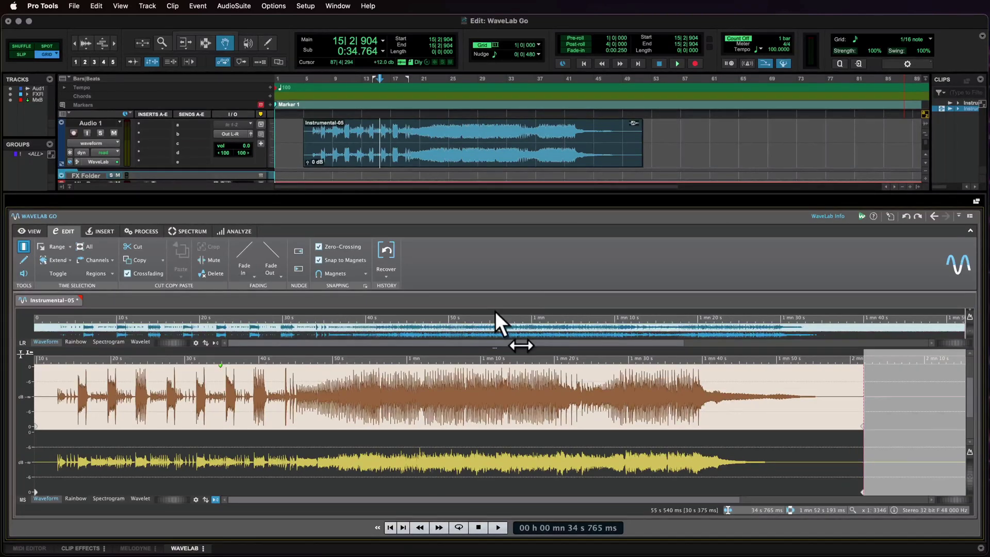
click(978, 201)
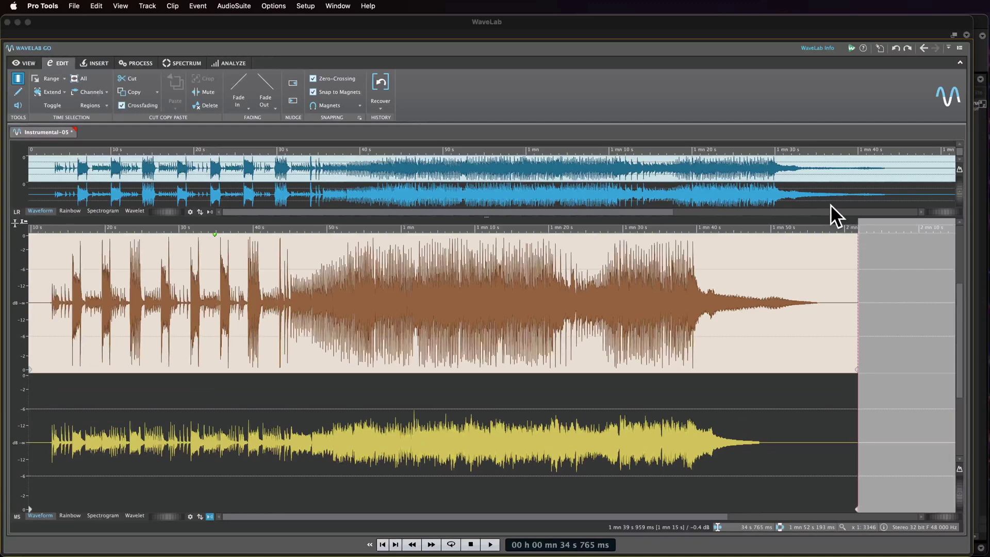
drag(739, 222, 740, 270)
click(70, 265)
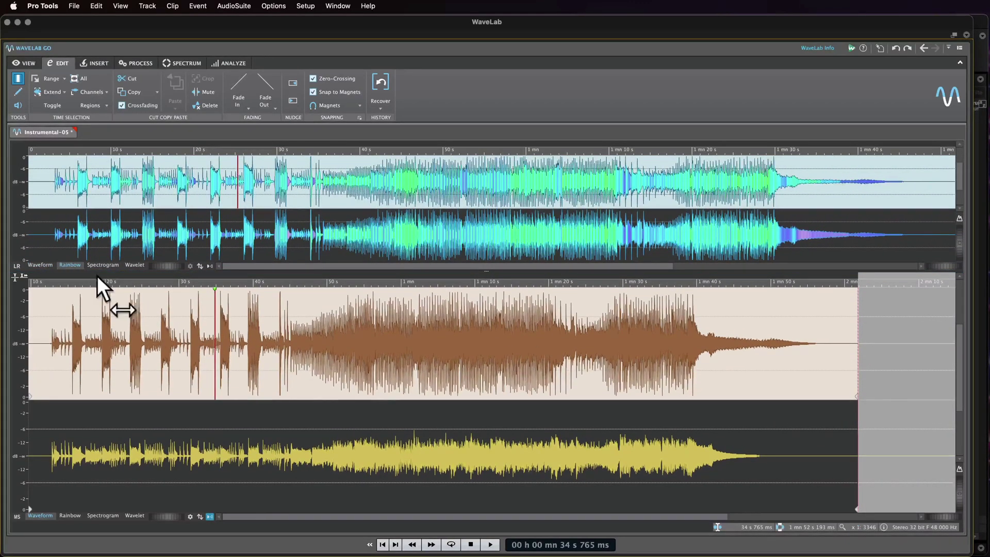
Zoom to 51.6–53.2 s, link both views, zoom to 47 s–1:10, then collapse the overview pane
drag(265, 207, 394, 195)
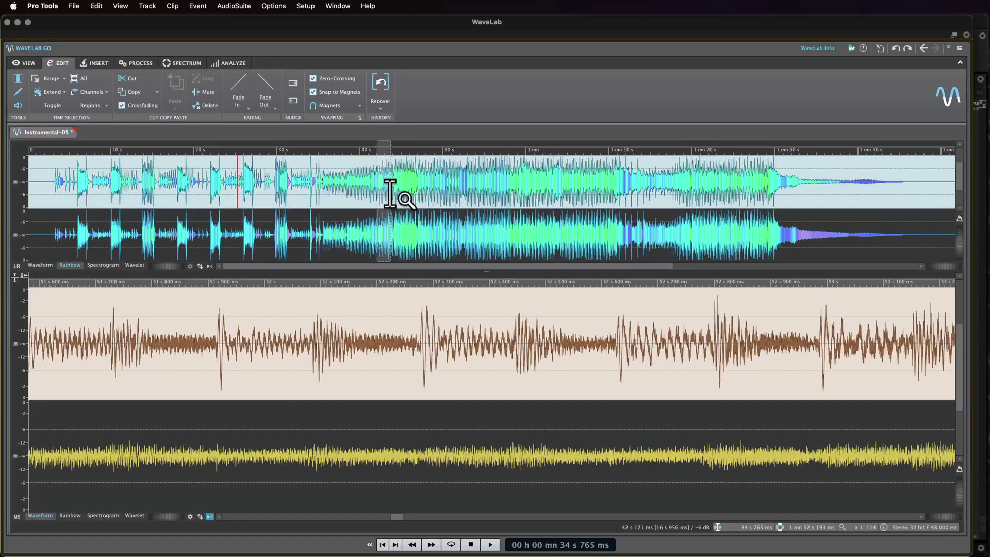
click(200, 266)
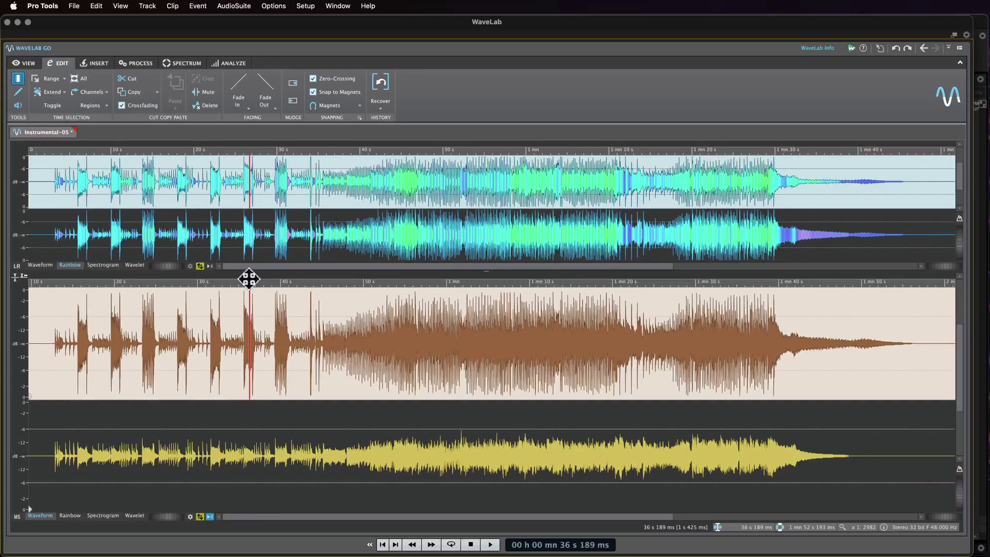
drag(249, 279, 310, 287)
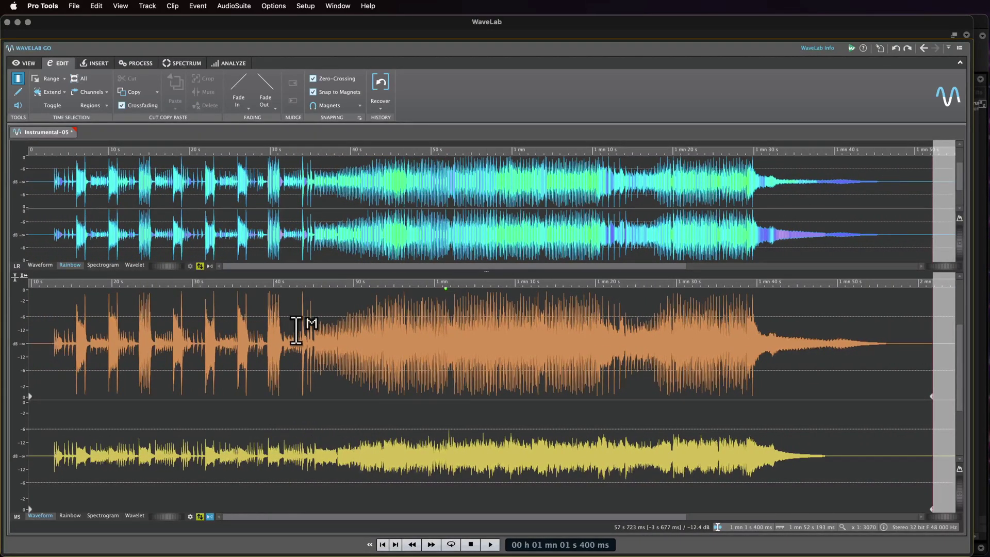
double_click(486, 271)
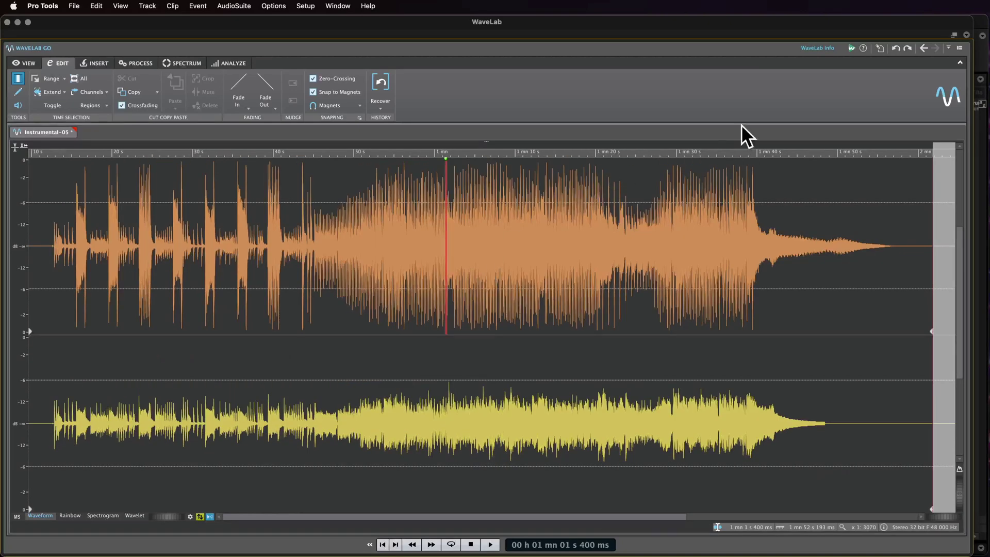
Dock the editor and show the clip as a left/right stereo waveform with the view options
click(952, 35)
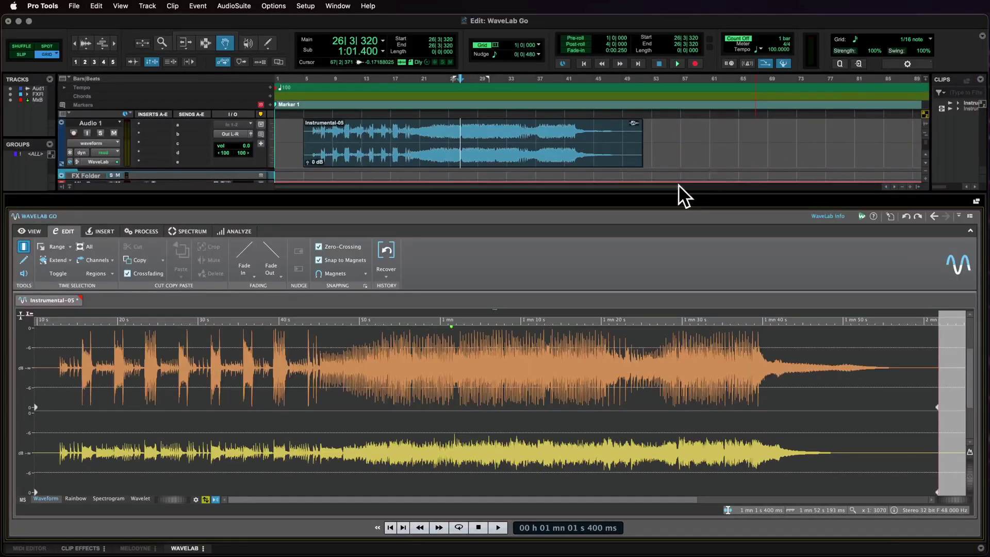
click(23, 499)
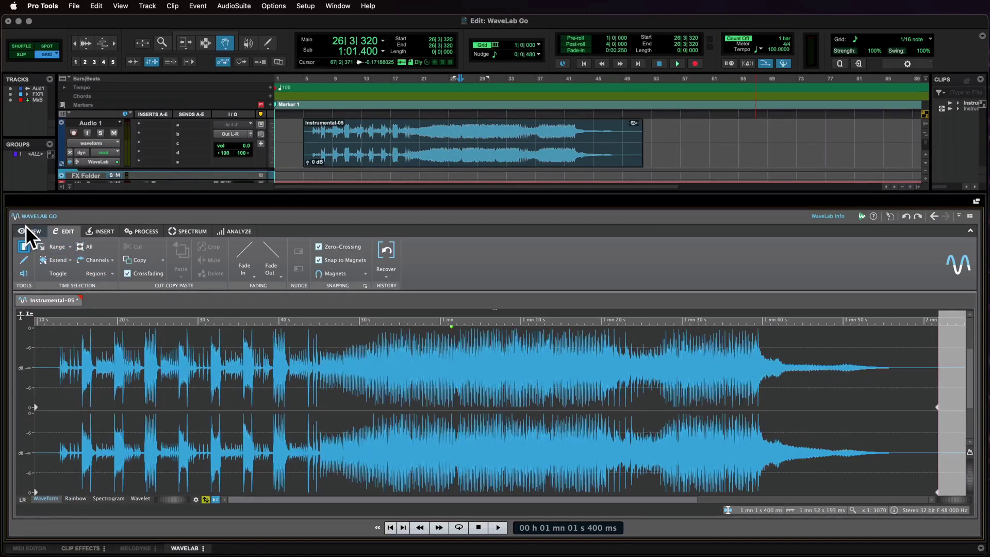
click(42, 230)
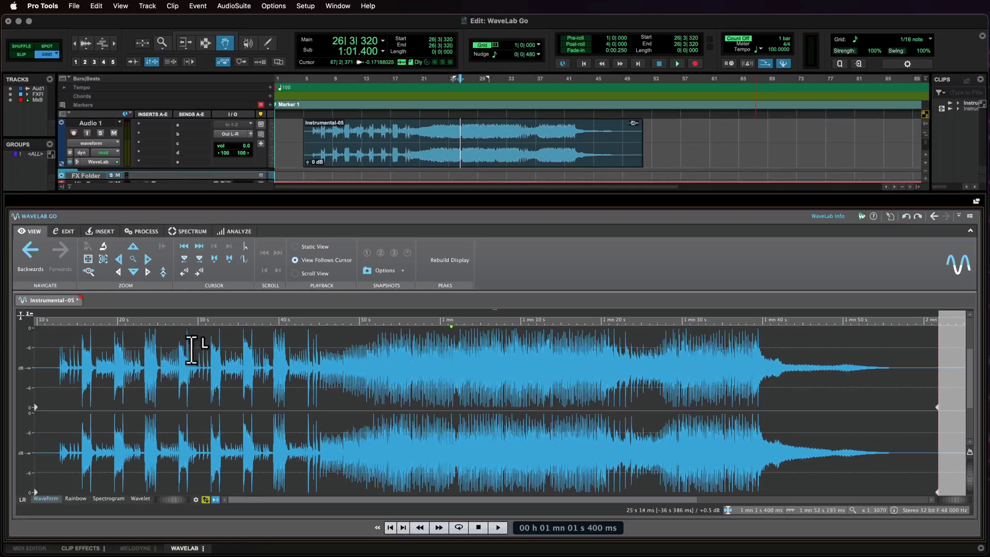
Move the cursor near 26 s and back to 1 min, zoom around 37 s, then restore the previous view
click(215, 365)
click(26, 259)
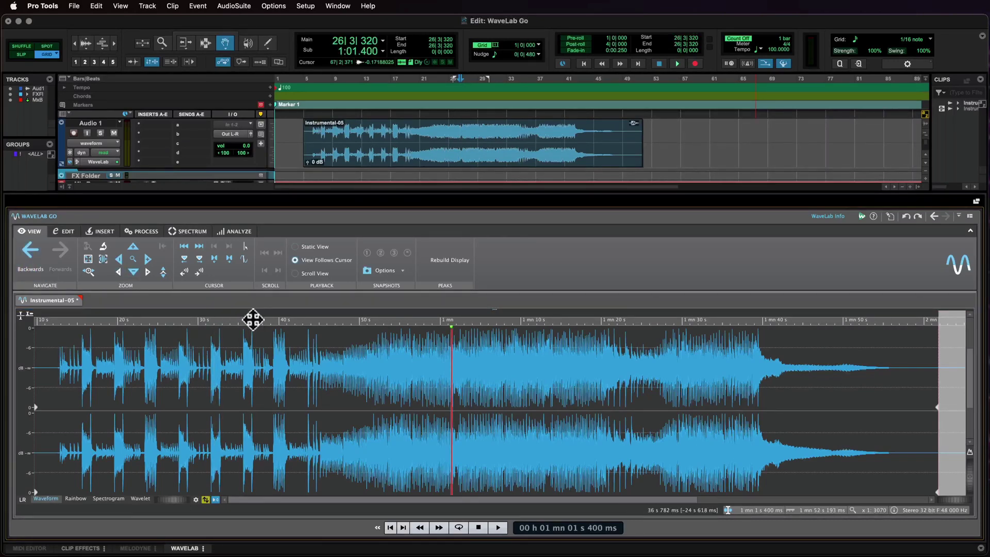
drag(254, 321, 256, 358)
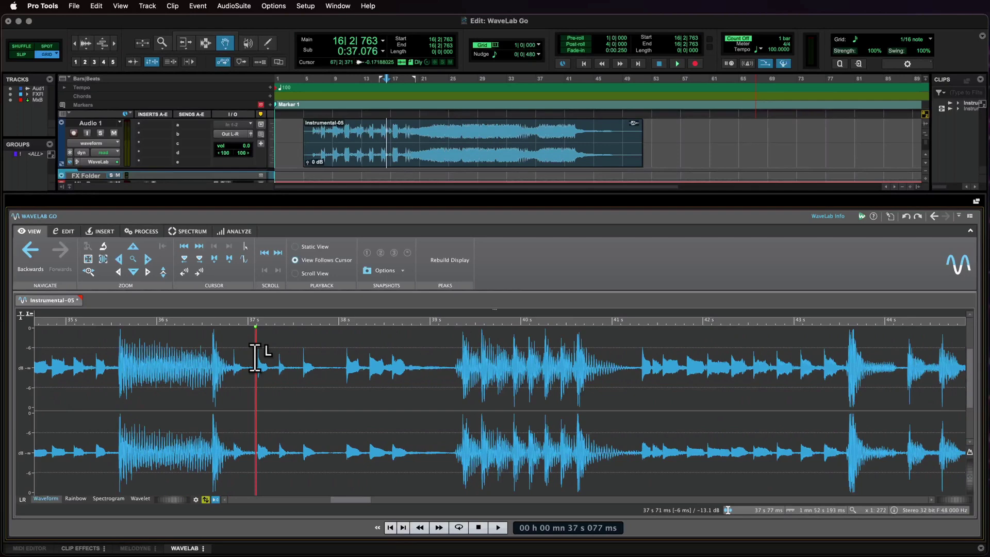
click(31, 258)
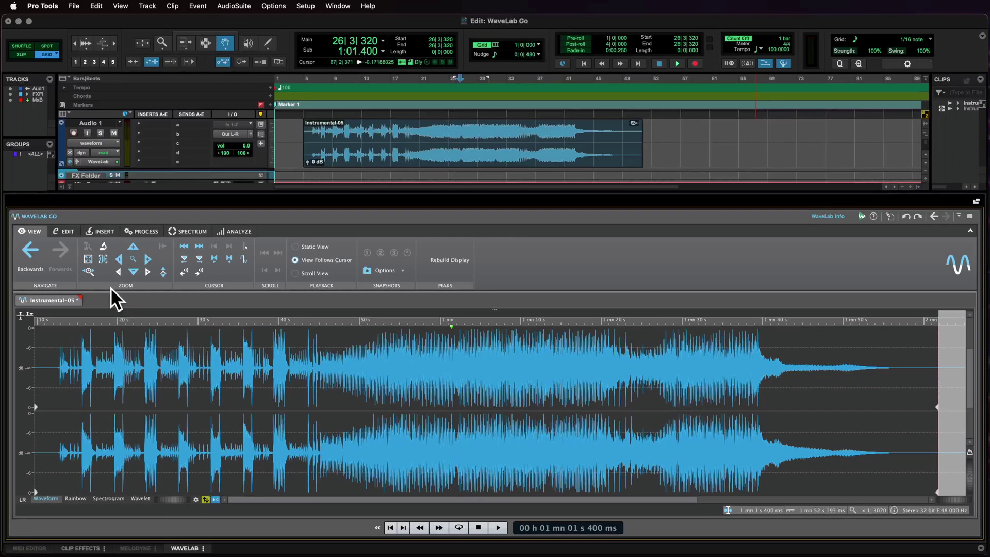
Try Microscope, View All, and the Zoom tool on 32–33 s, then return to the whole file
click(103, 246)
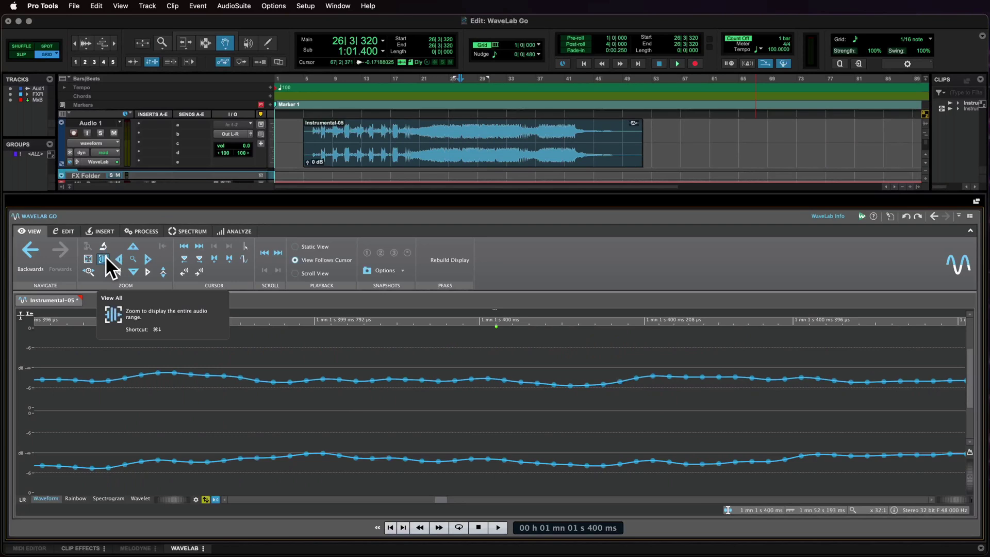
click(103, 259)
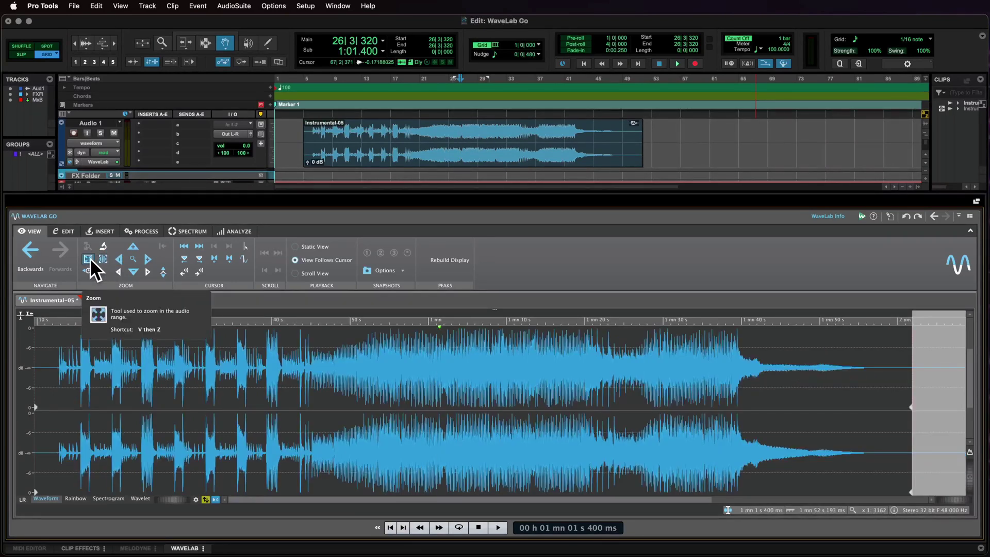
click(88, 258)
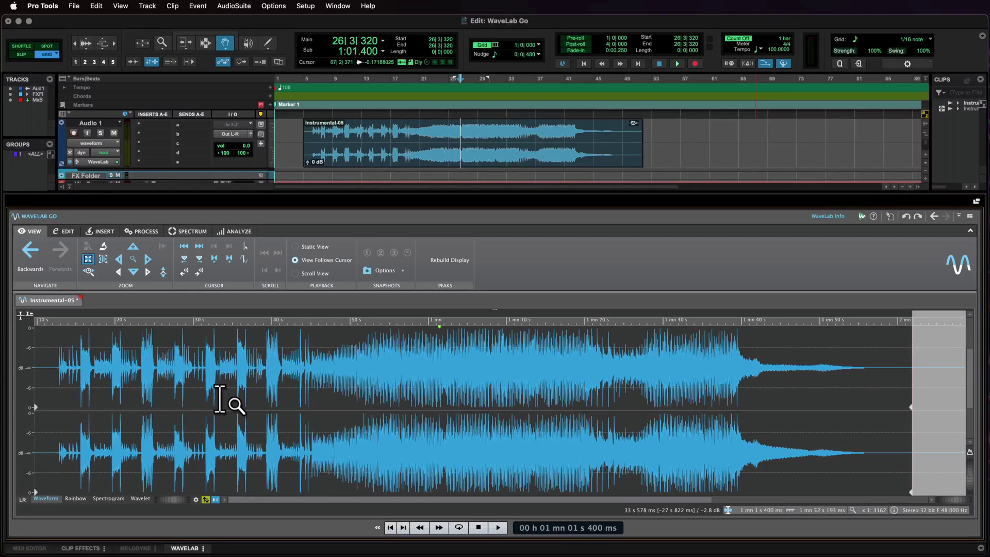
drag(212, 402, 222, 402)
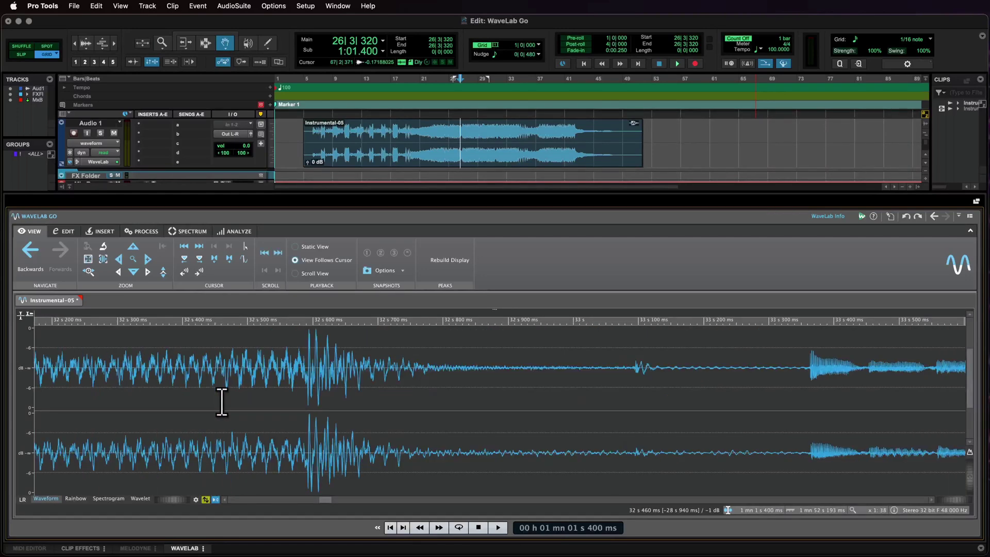
click(103, 259)
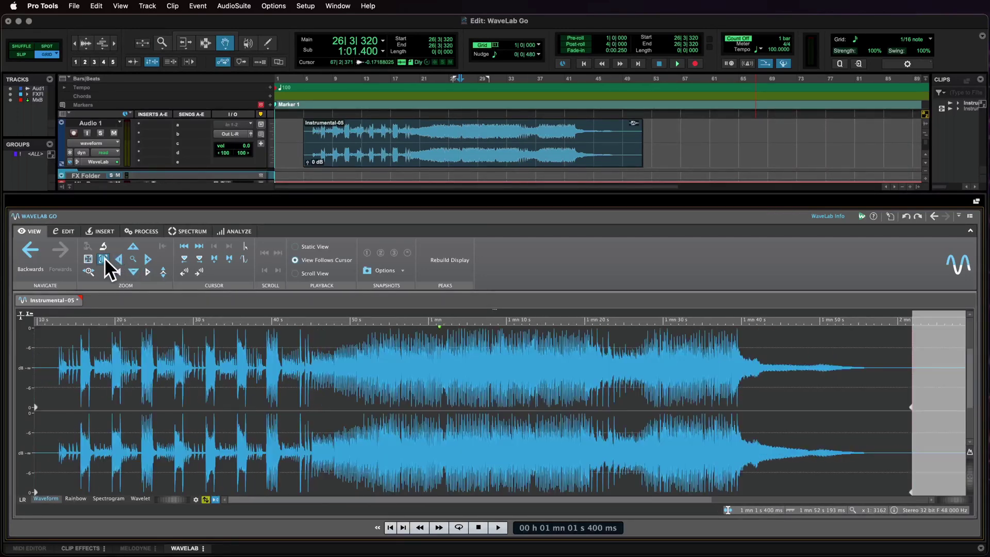
Check the zoom presets, zoom horizontally out and in, and toggle vertical zoom between -20 dB and 0 dB
click(91, 271)
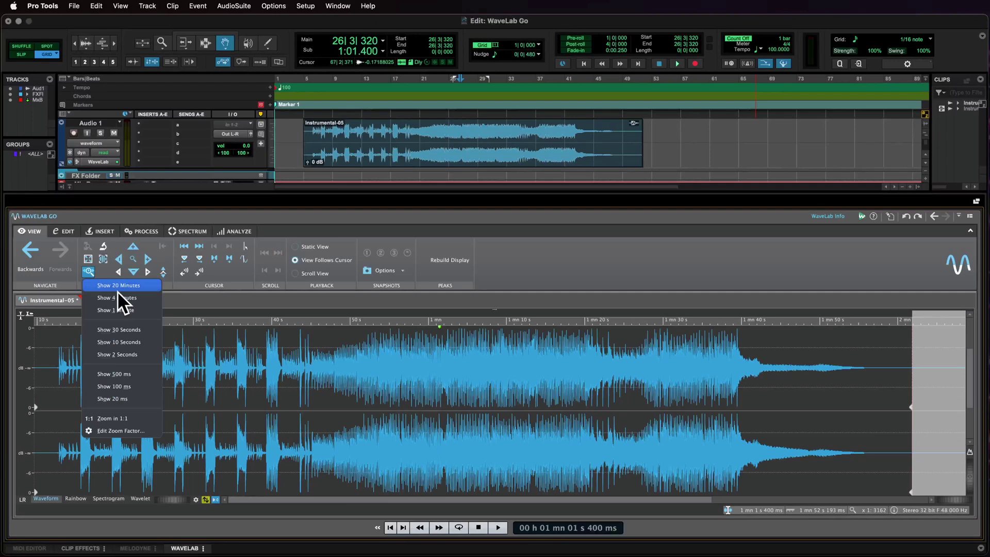
click(90, 263)
click(119, 259)
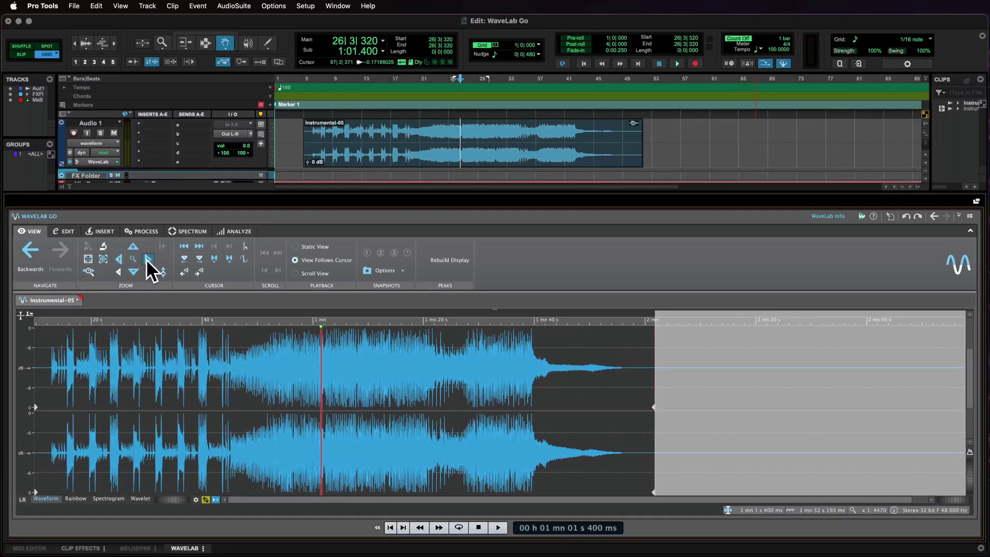
click(147, 259)
click(134, 247)
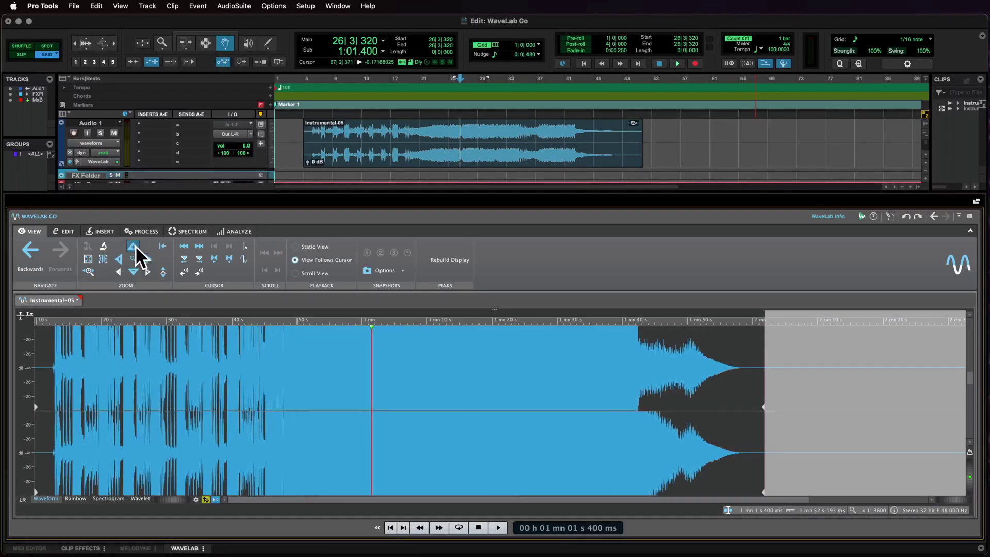
click(162, 246)
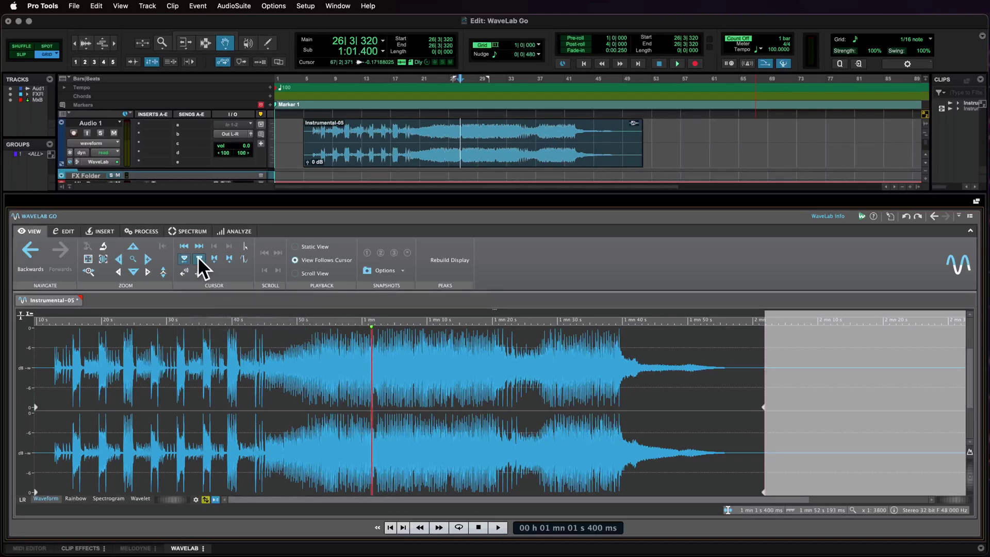
Move the cursor to the file start and step forward through seven transients
click(187, 246)
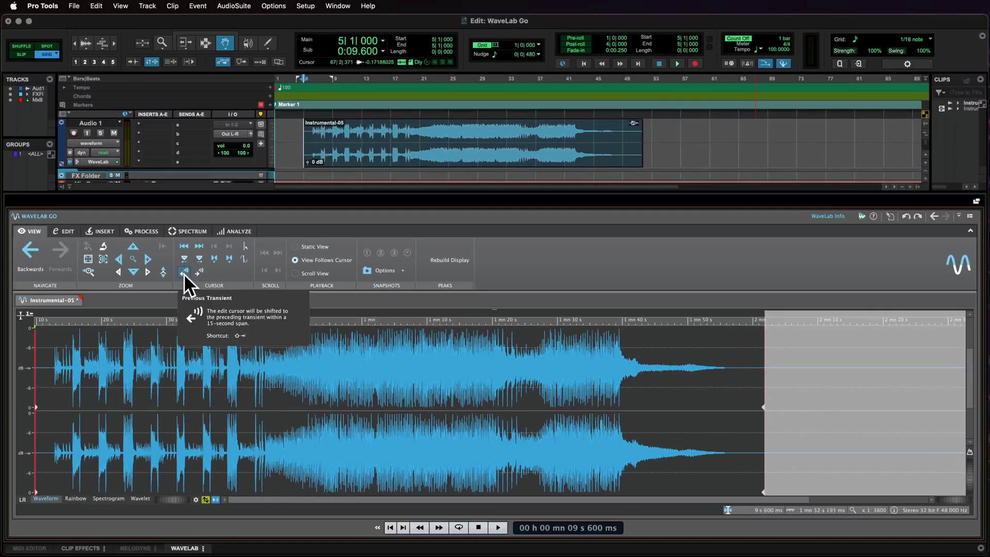
click(196, 273)
click(195, 273)
click(195, 273)
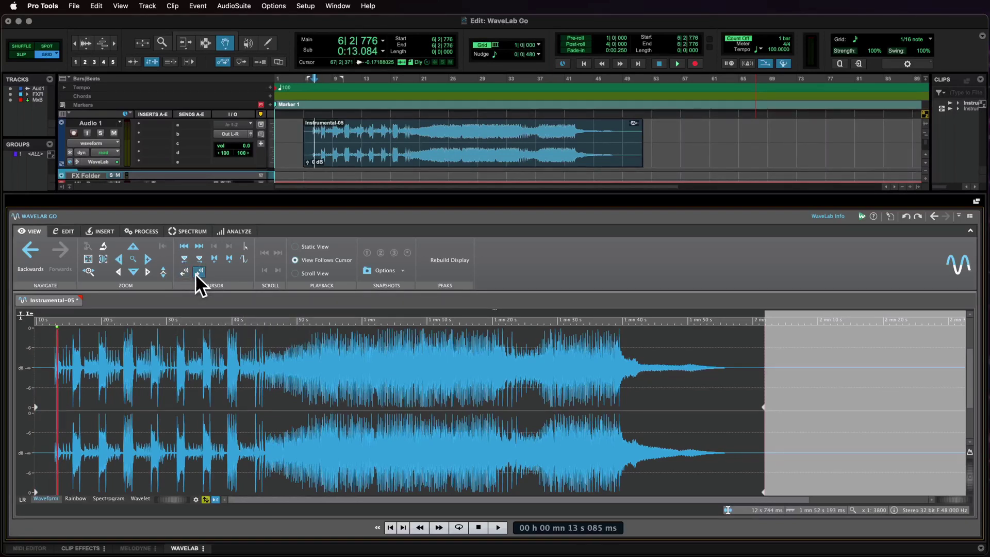
click(195, 272)
click(195, 273)
click(196, 273)
click(196, 273)
click(195, 272)
click(196, 273)
click(195, 273)
click(196, 273)
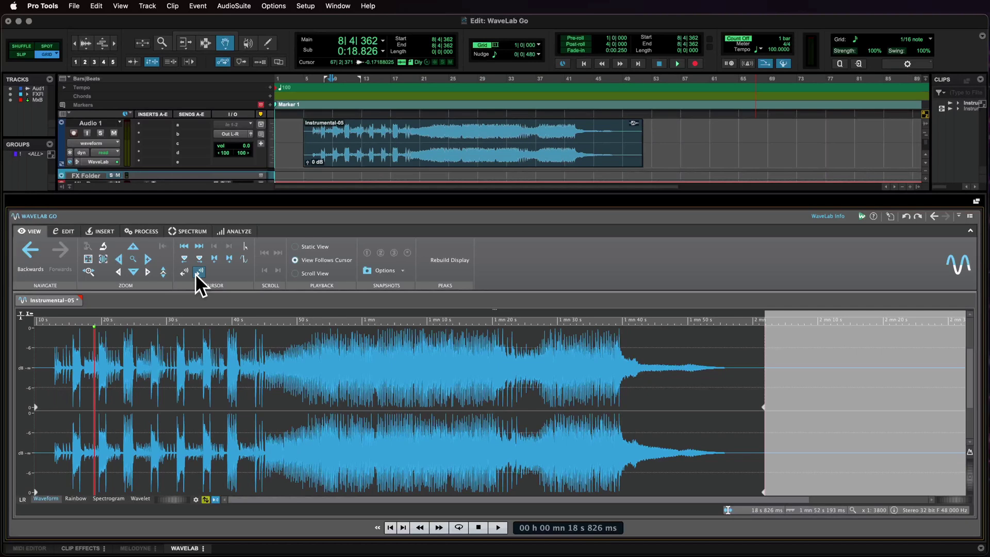
Cancel the Cursor Position dialog, set the cursor near 45 s, zoom around 50 s, then scroll to start and end
click(244, 245)
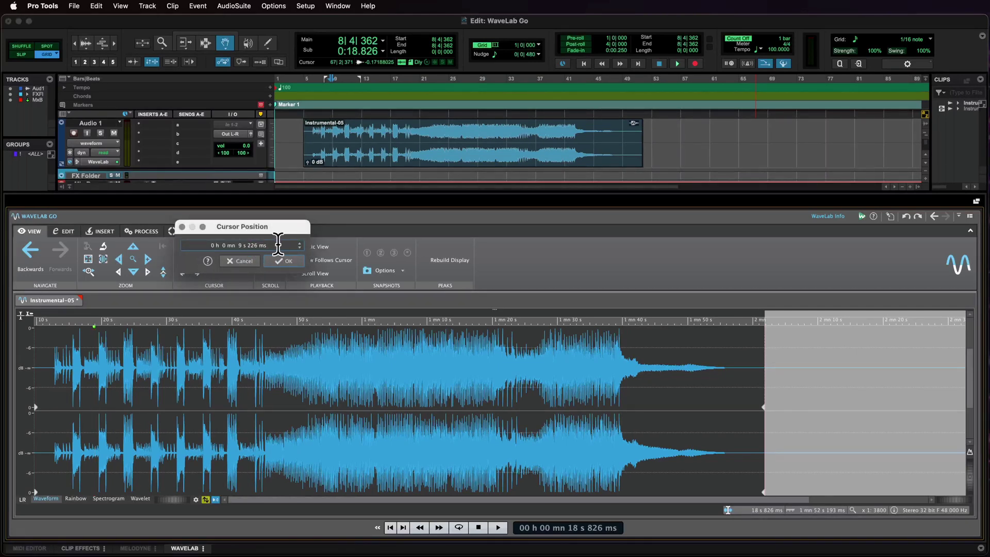
click(247, 261)
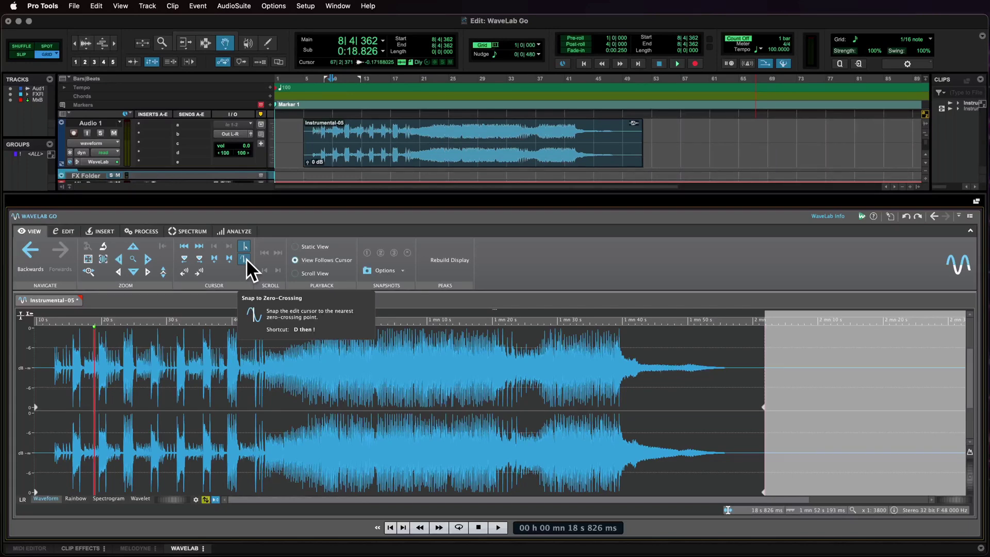
click(266, 368)
drag(266, 367, 283, 369)
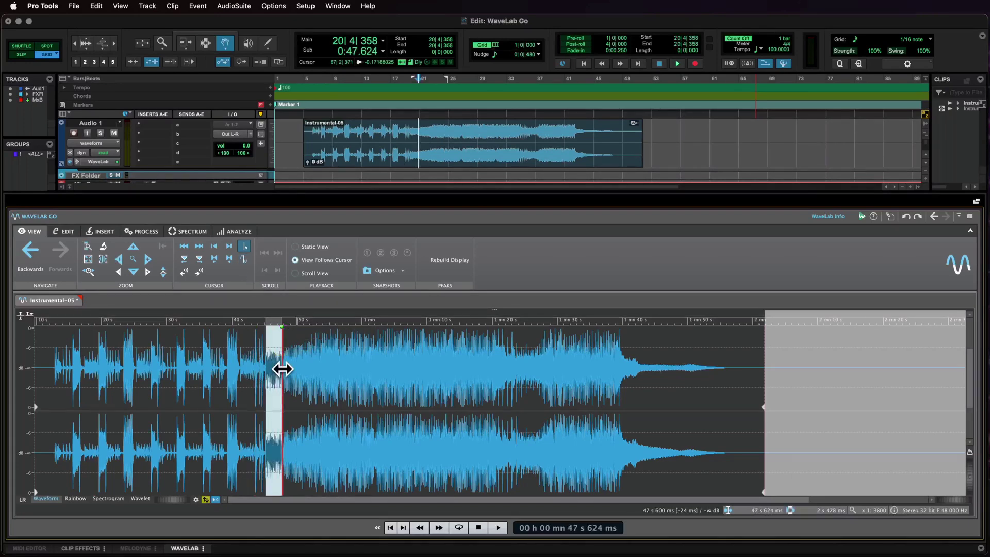
drag(295, 322, 309, 360)
click(264, 252)
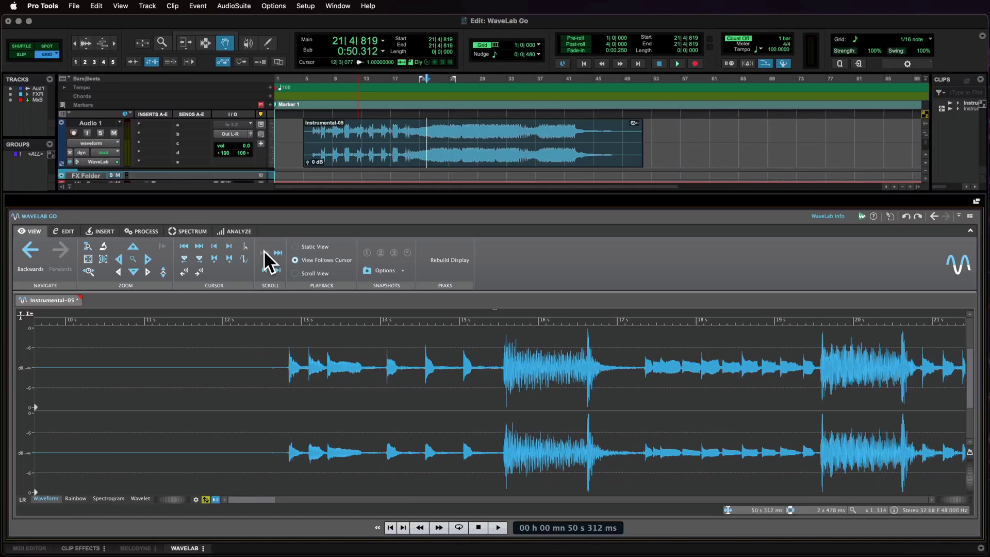
click(278, 252)
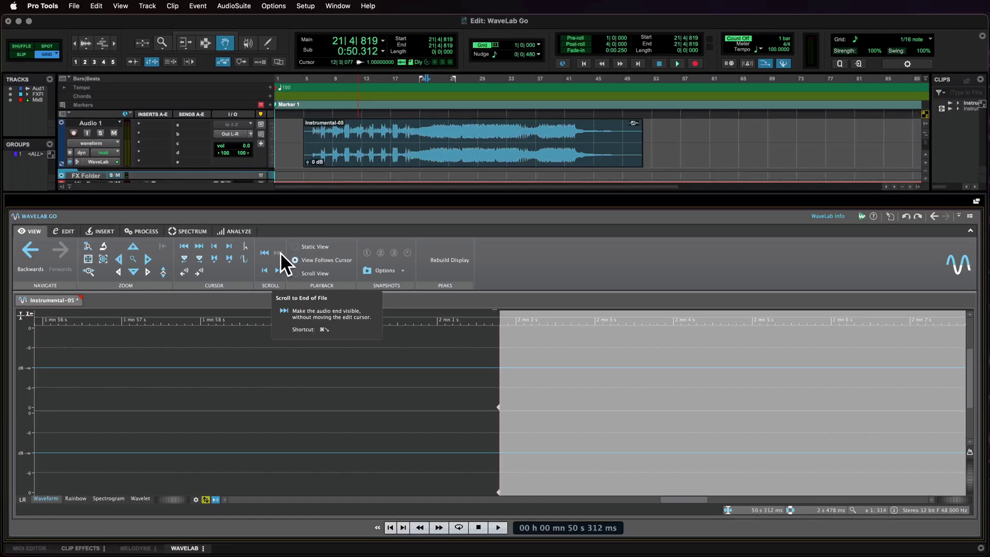
Play from about 40 s with a scrolling view, then switch to Static View and show 40–51 s
key(super+BackSpace)
click(275, 387)
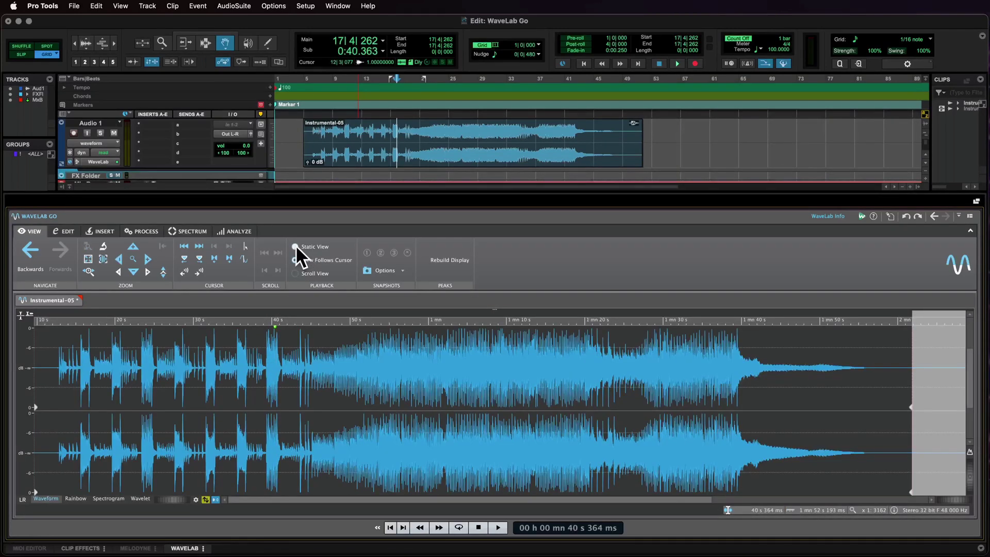
click(296, 273)
key(space)
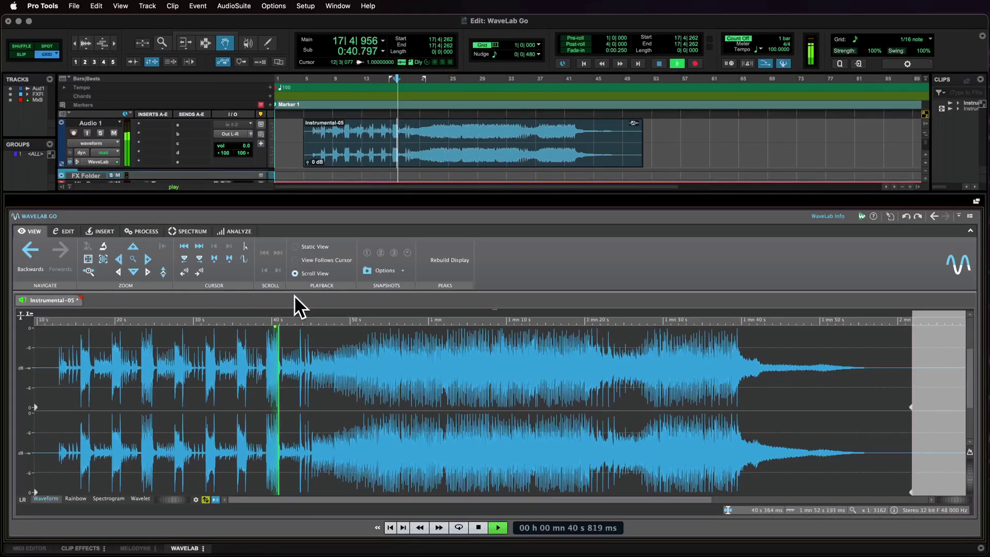
drag(288, 320, 294, 376)
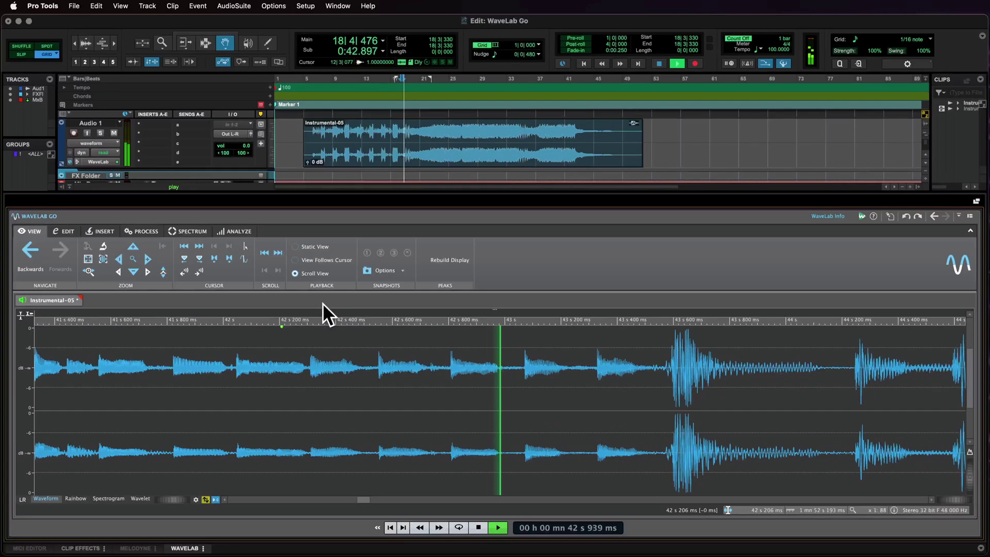
click(295, 260)
click(295, 247)
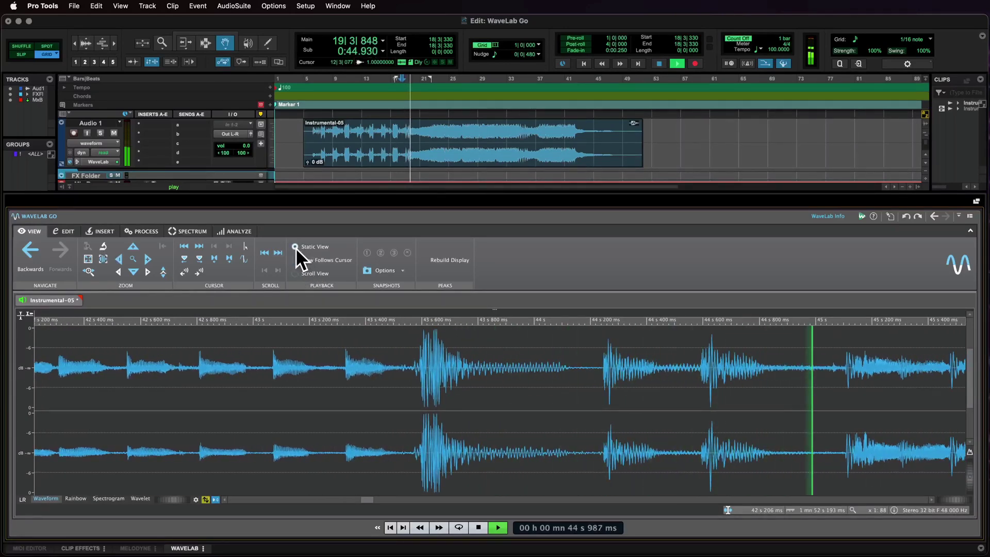
drag(296, 318, 298, 276)
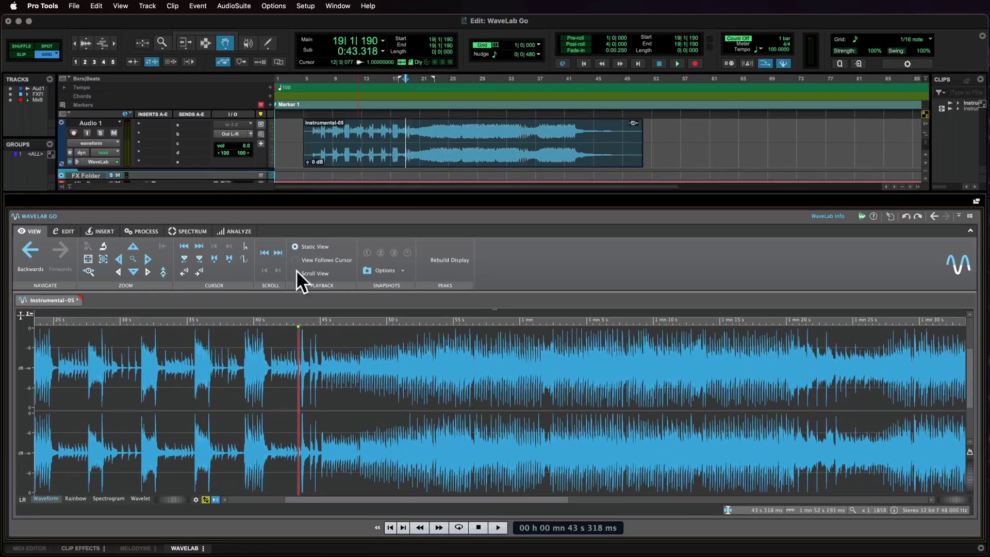
Check snapshot options, store snapshots 1 and 2 (whole file), switch between them, and zoom near 48 s
click(383, 269)
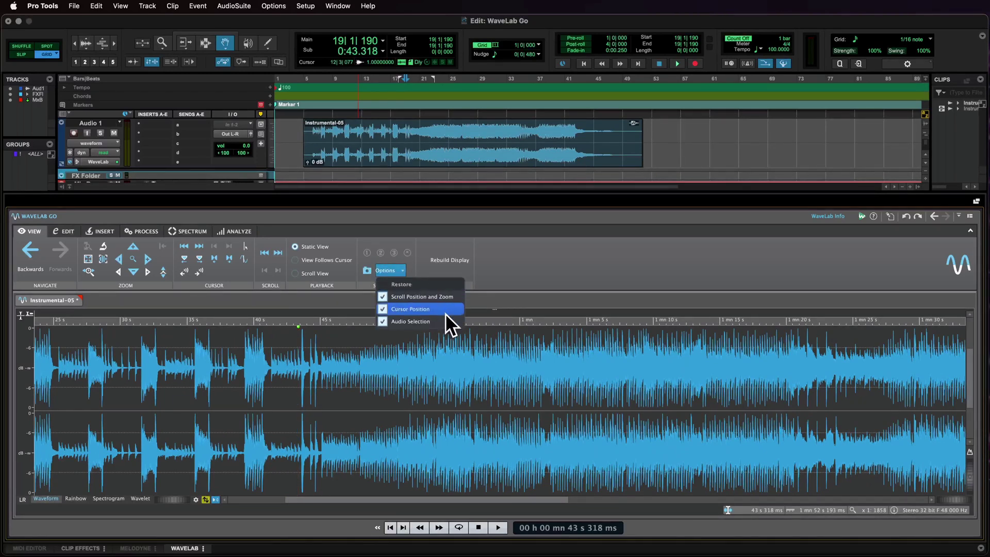
click(435, 283)
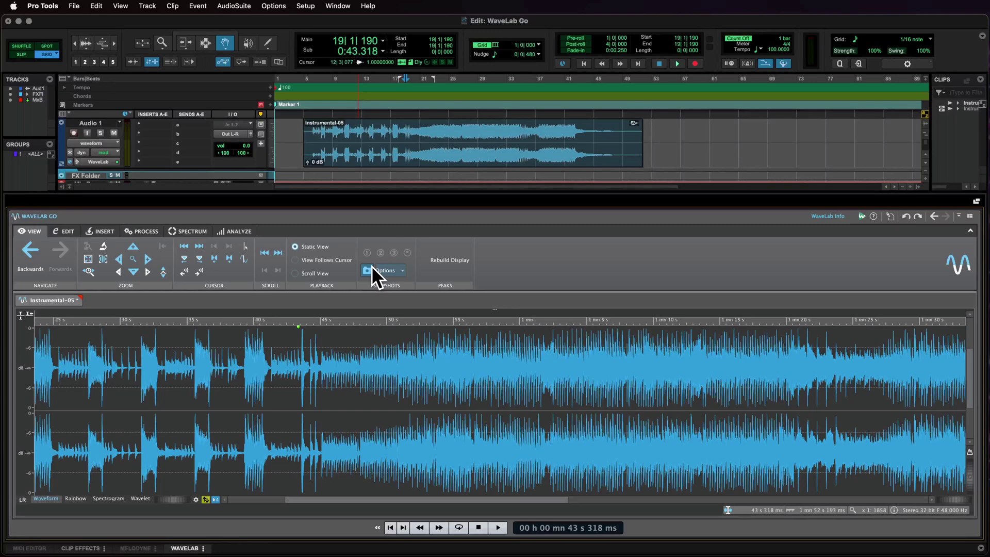
click(368, 252)
drag(402, 322, 403, 294)
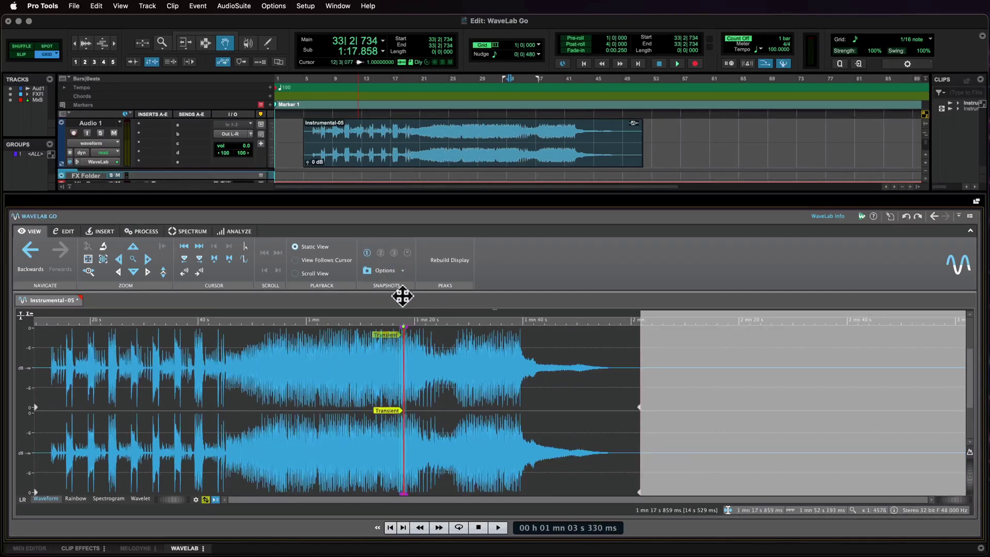
click(381, 252)
click(382, 254)
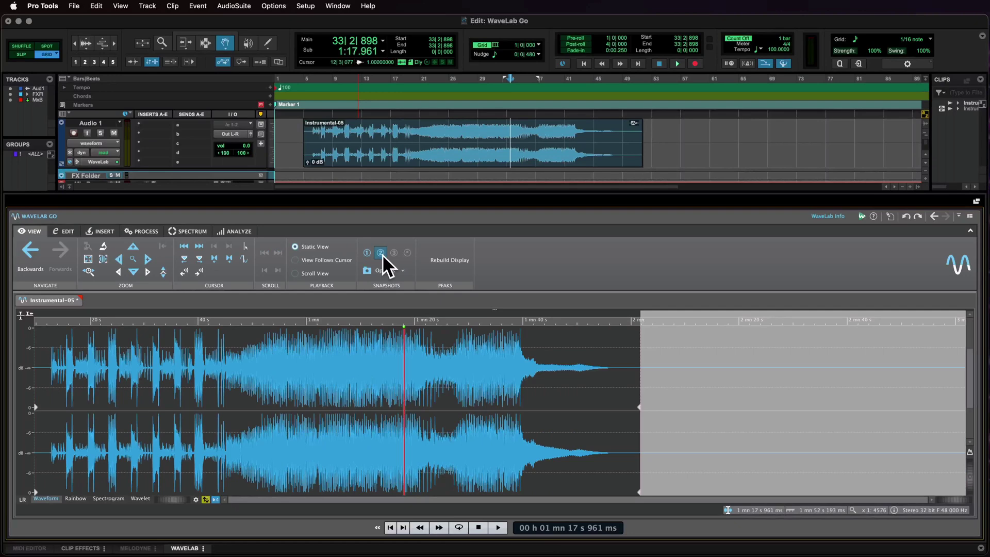
click(366, 253)
drag(365, 318, 398, 336)
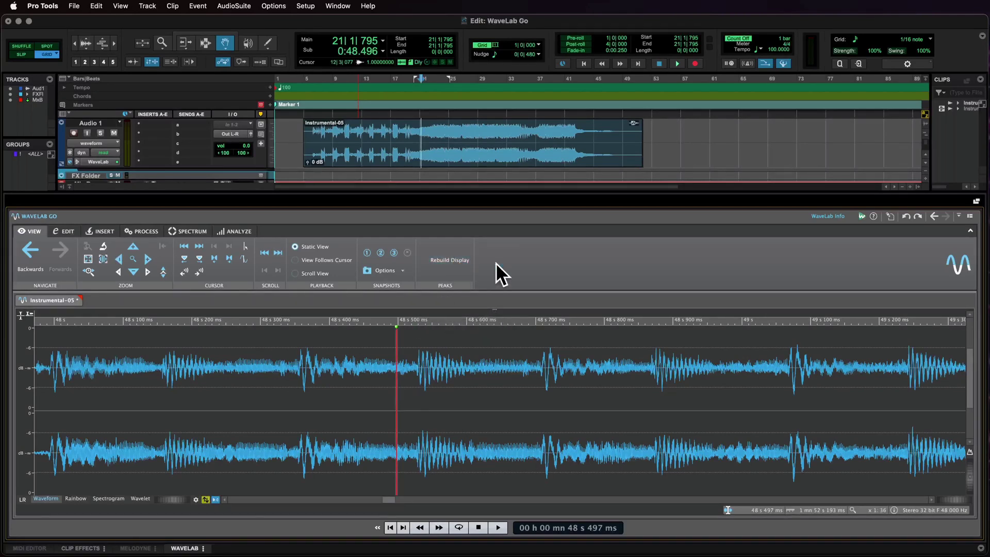
Select and zoom in on a short stretch near 48 s, then redraw the top channel with the Pencil
click(69, 230)
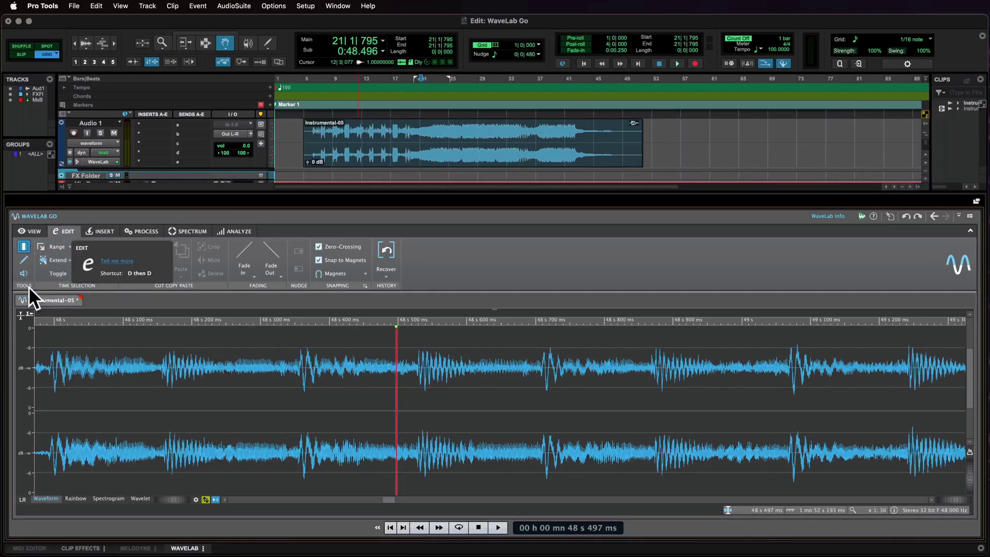
drag(100, 379, 122, 380)
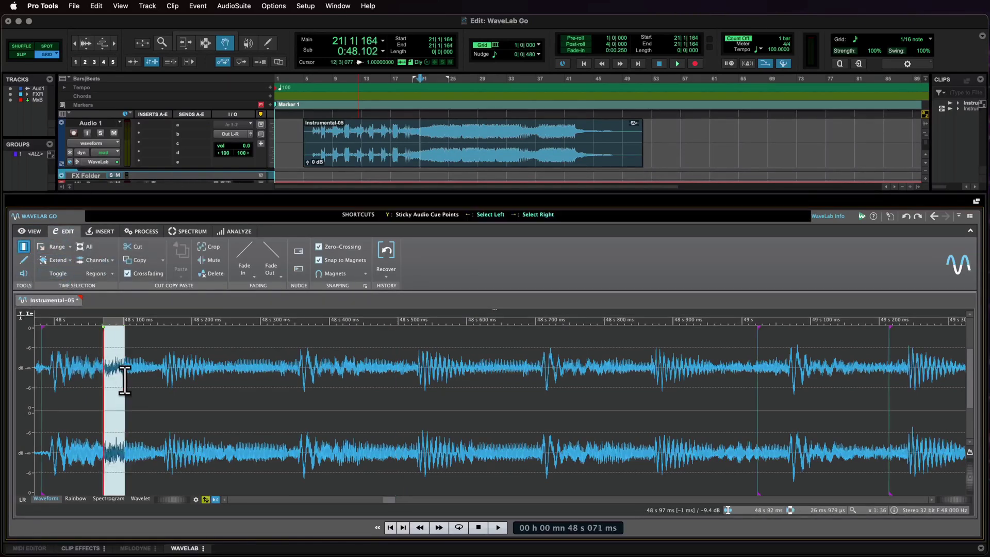
drag(115, 317, 119, 416)
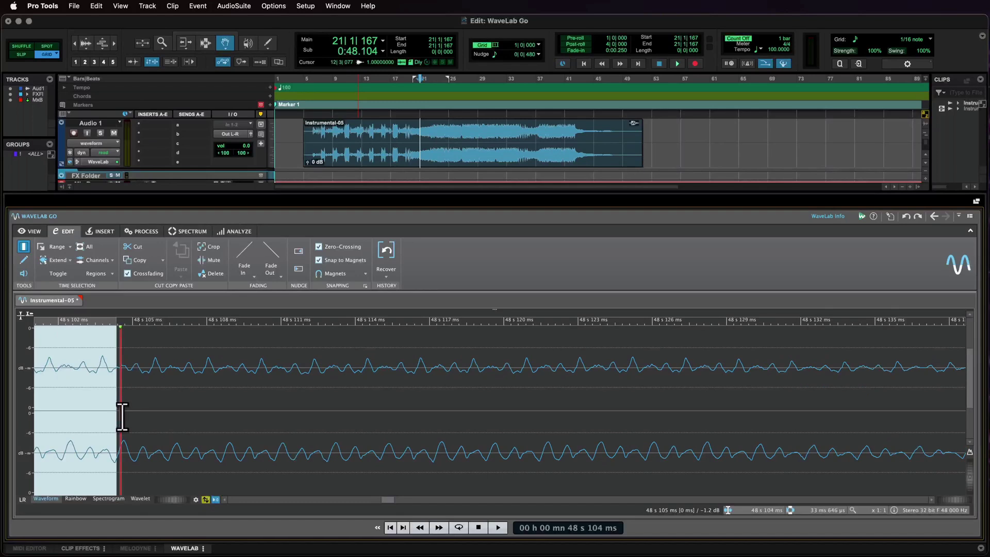
click(23, 260)
drag(188, 378, 220, 369)
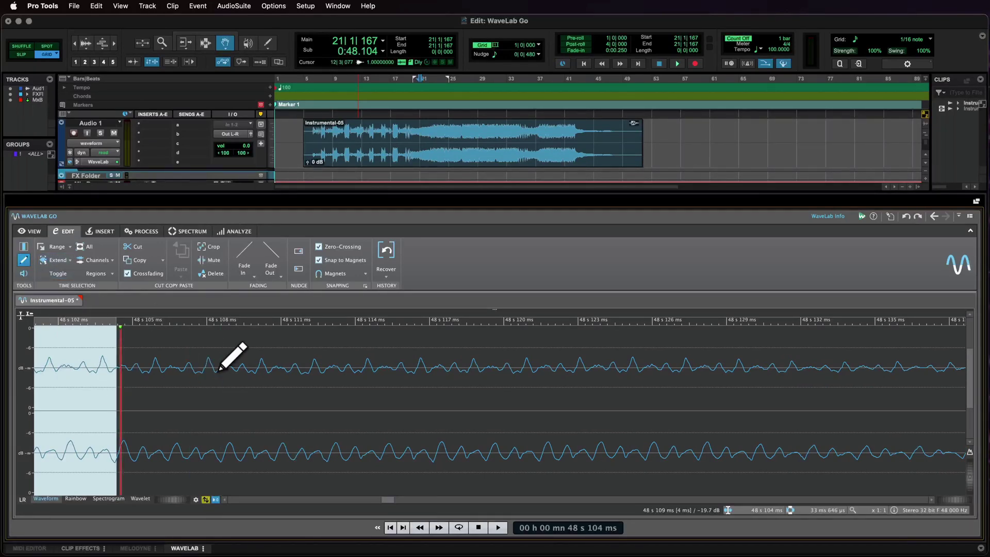
Zoom back out and audition the audio with the Play tool from several points, ending near 1 min 12 s
click(23, 273)
key(g)
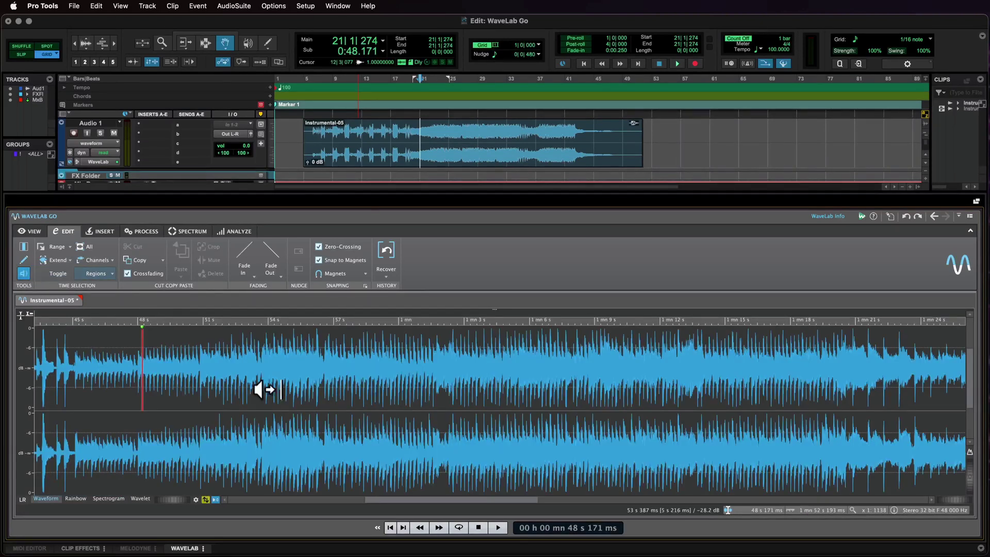
click(319, 401)
click(319, 401)
click(175, 387)
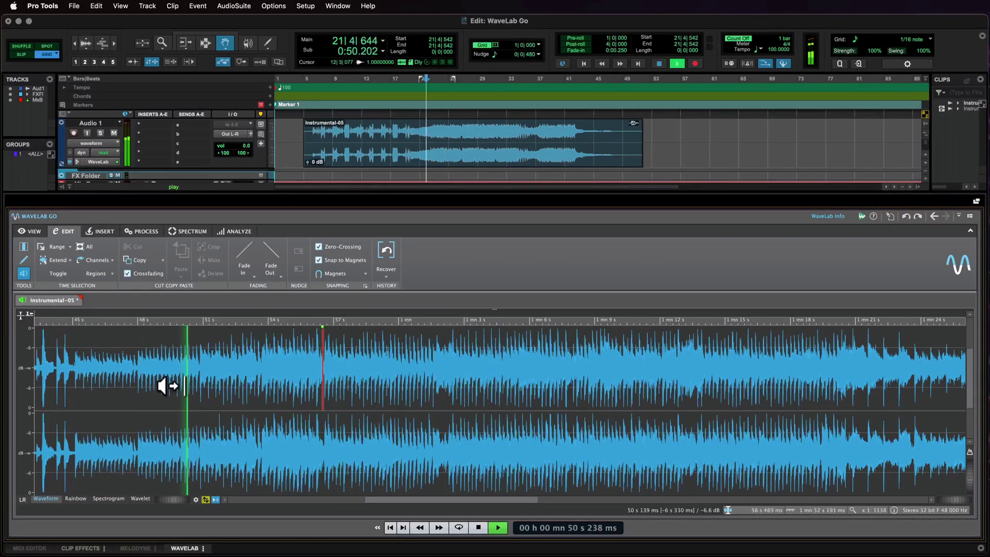
click(671, 405)
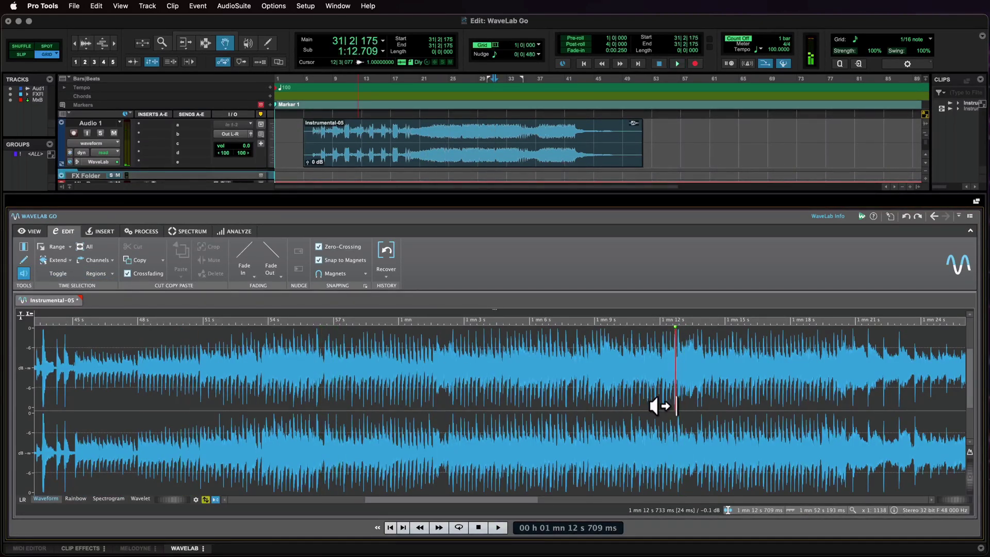
key(Escape)
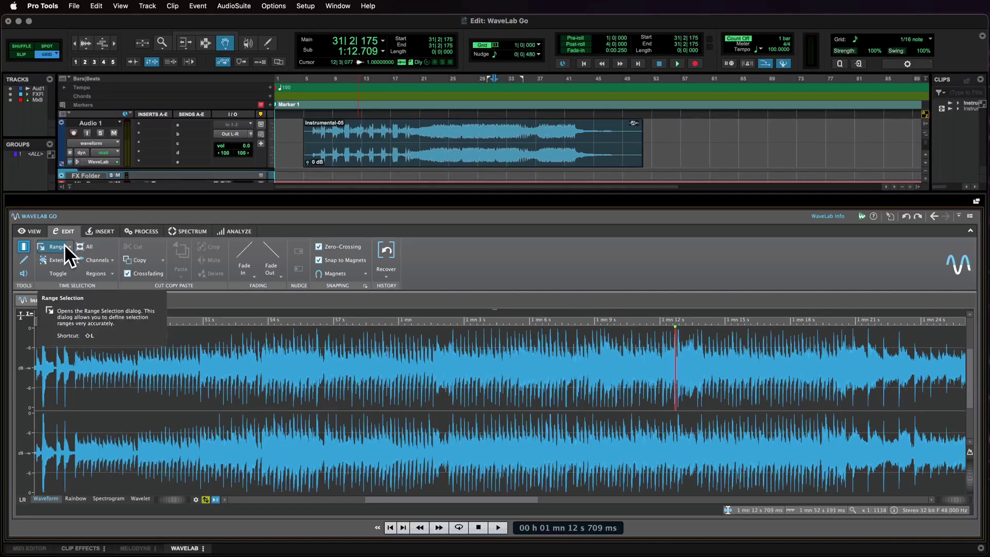
Cancel the Range dialog, select from file start to cursor, then clear it with the cursor at 53 s
click(64, 243)
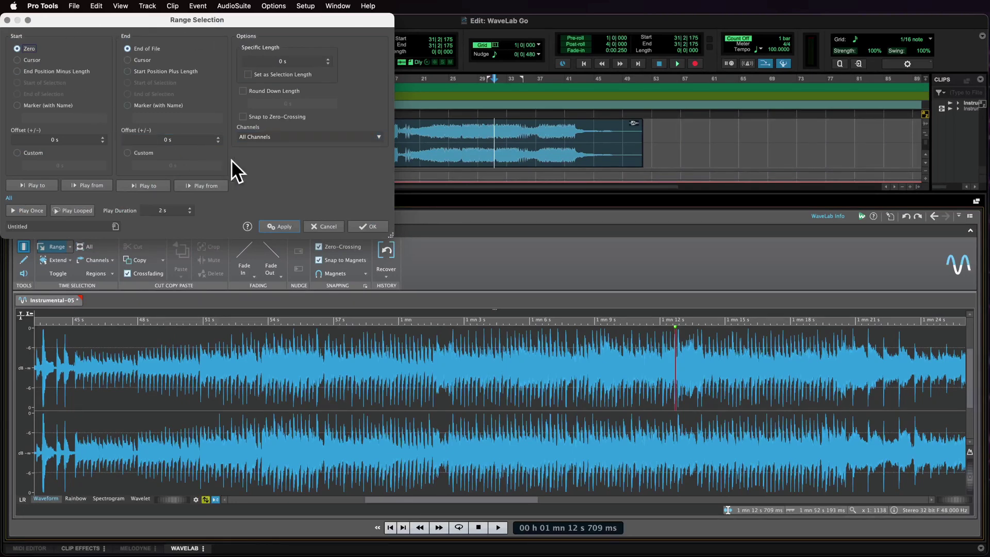
click(322, 226)
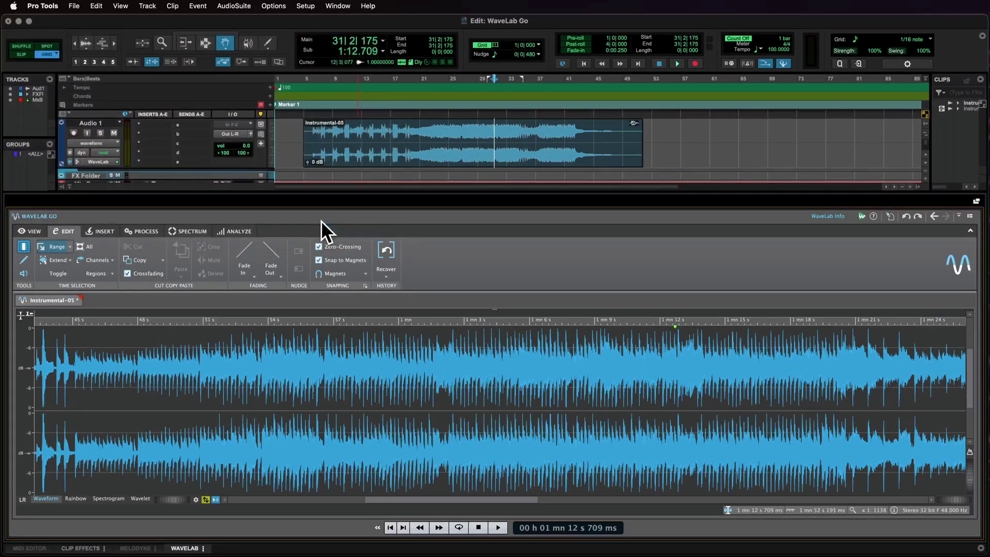
click(63, 260)
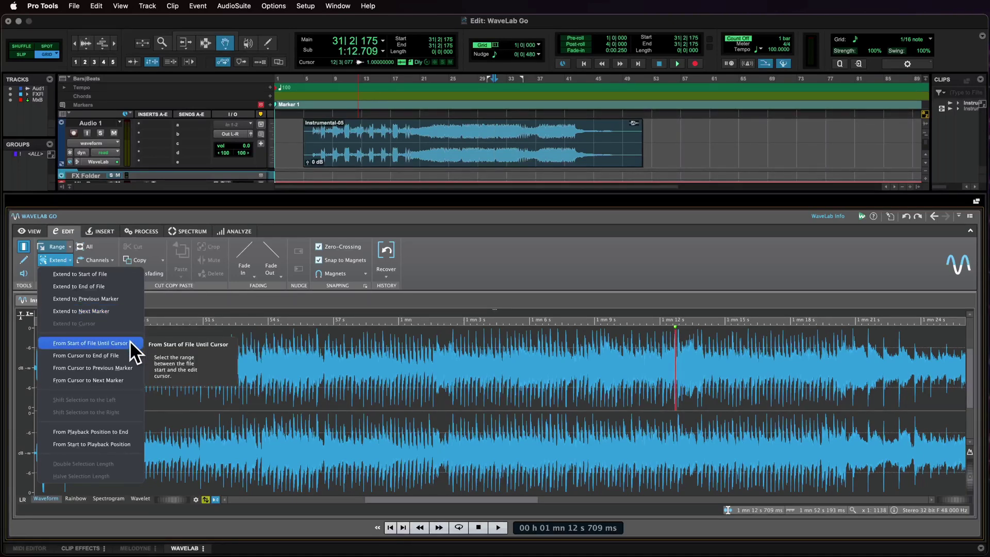
click(90, 343)
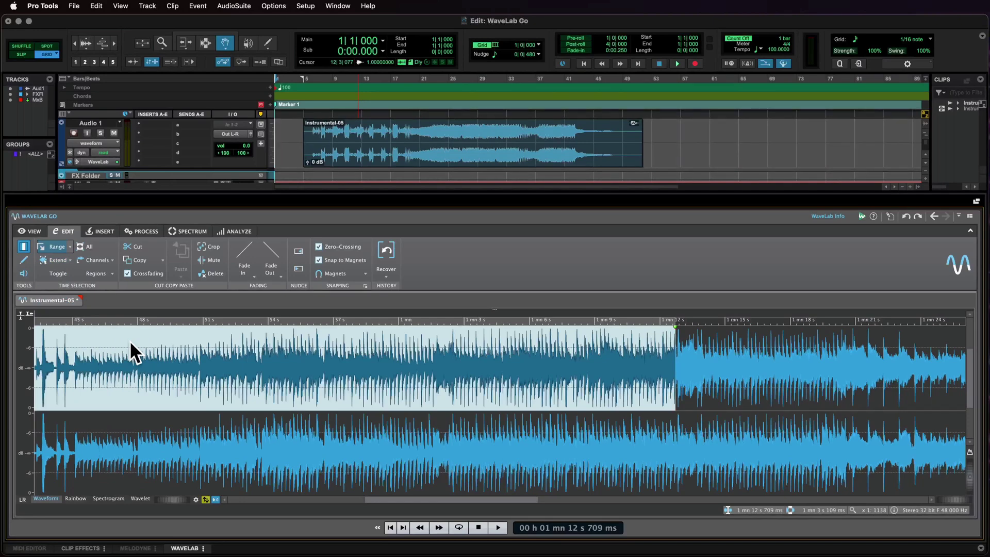
click(247, 441)
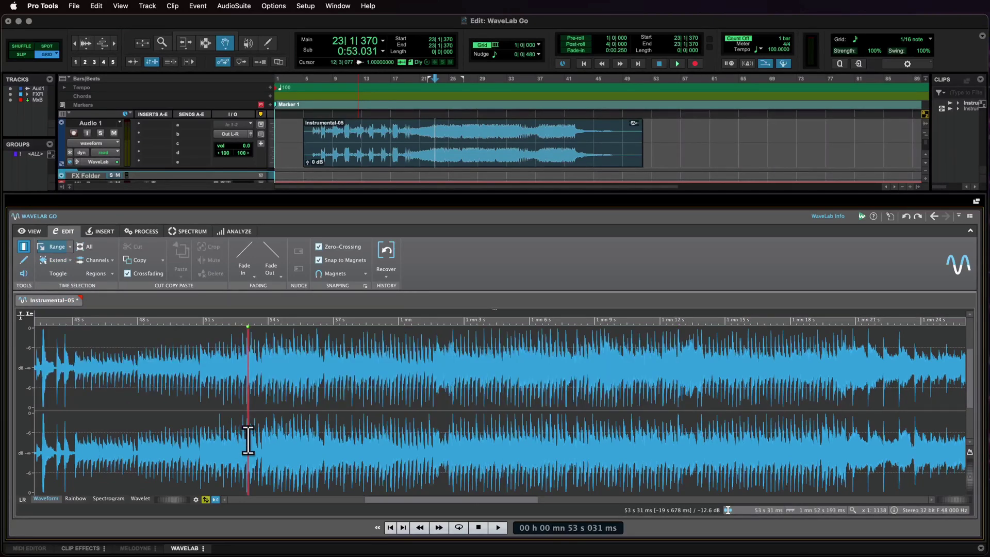
Toggle the previous short selection off and back on, then select the entire file
click(63, 271)
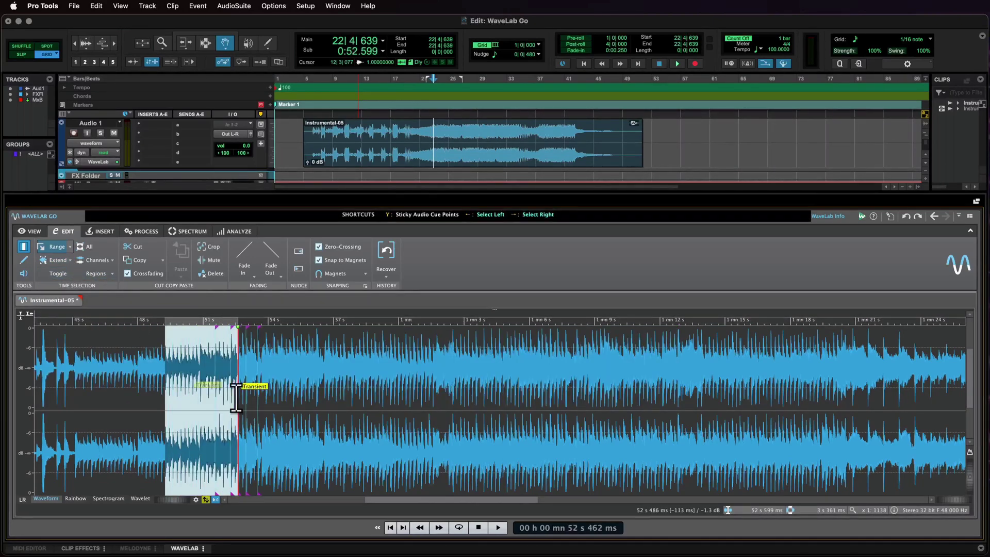
click(60, 272)
click(60, 270)
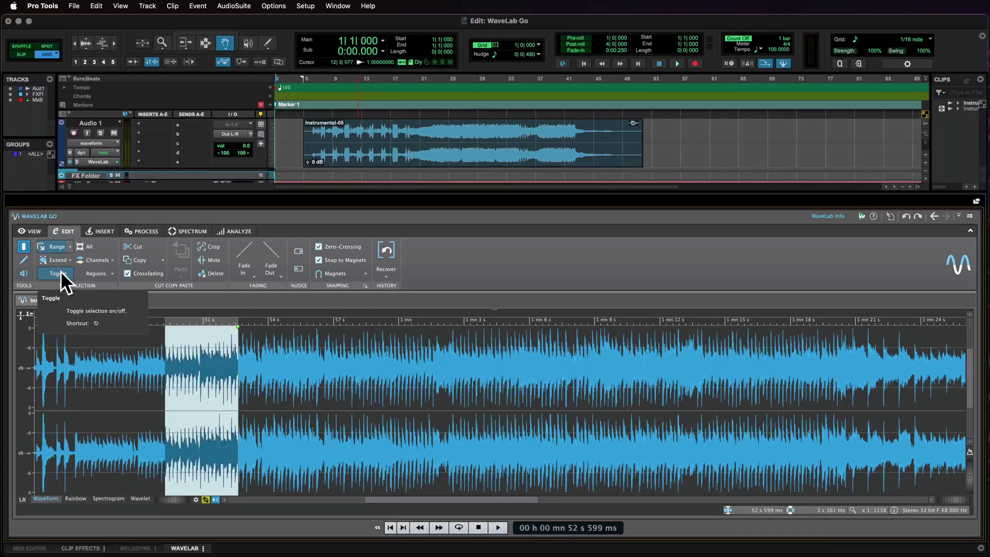
click(81, 246)
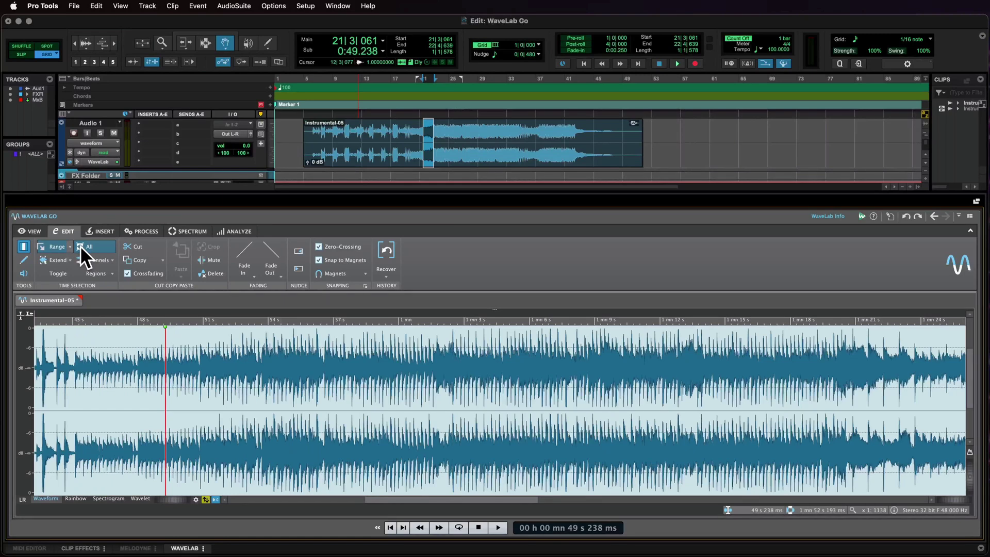
Restrict the selection to the left channel only, then extend it to all channels
click(112, 259)
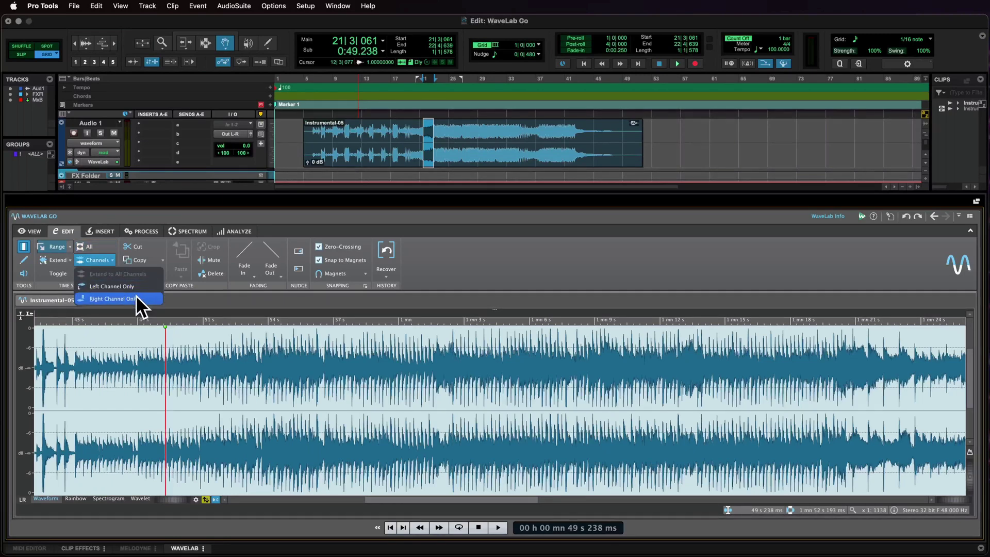
click(135, 286)
click(110, 258)
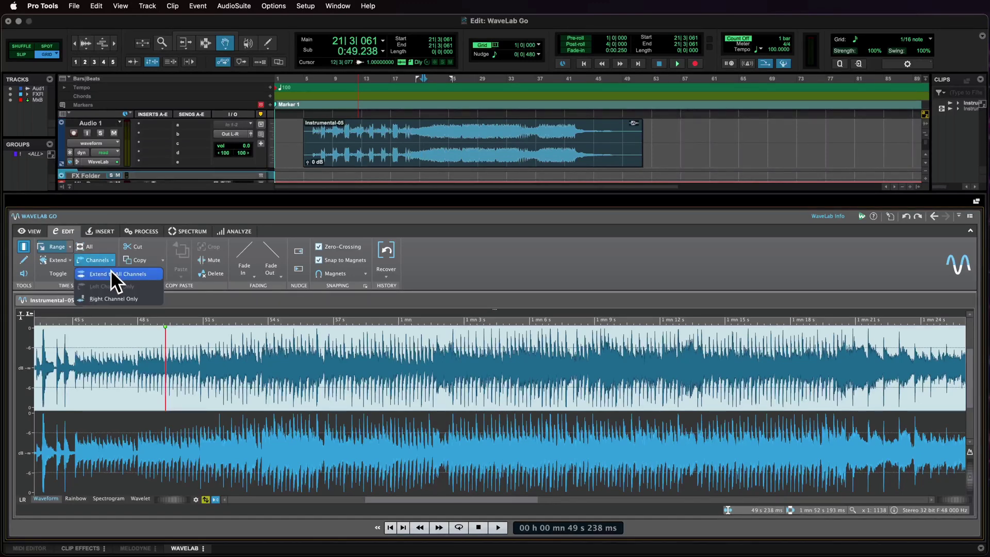
click(141, 273)
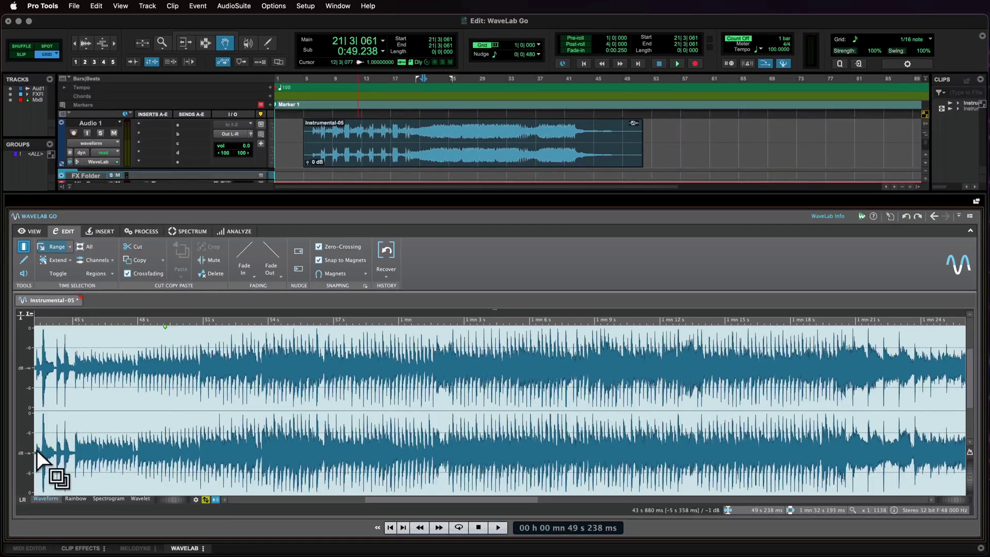
Switch the display to mid/side and back to left/right, and browse the Regions list
click(26, 499)
click(112, 259)
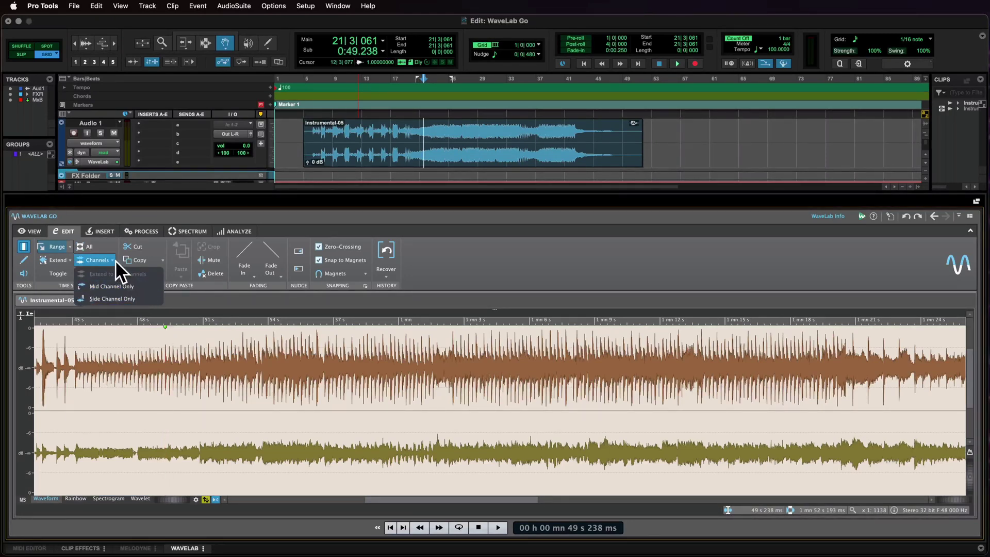
click(115, 259)
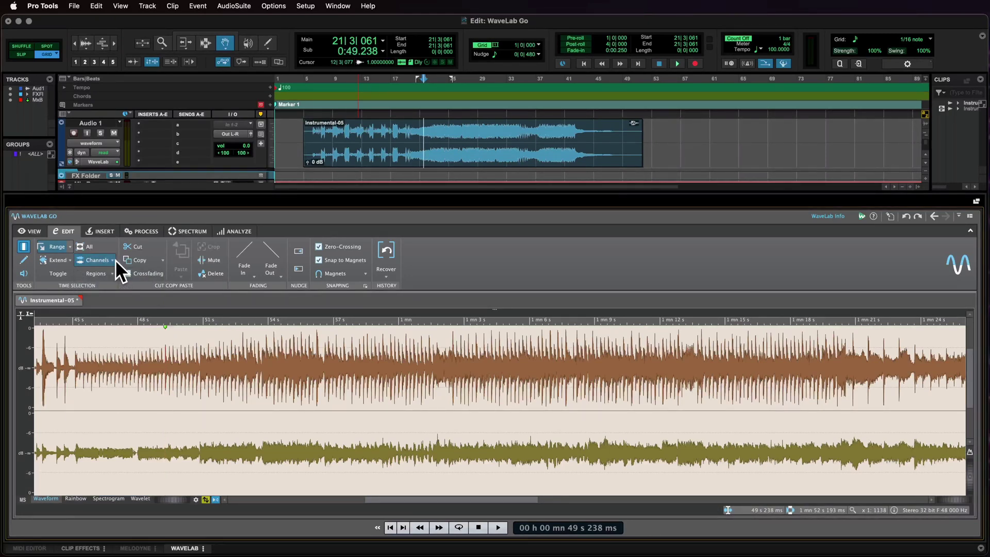
click(23, 500)
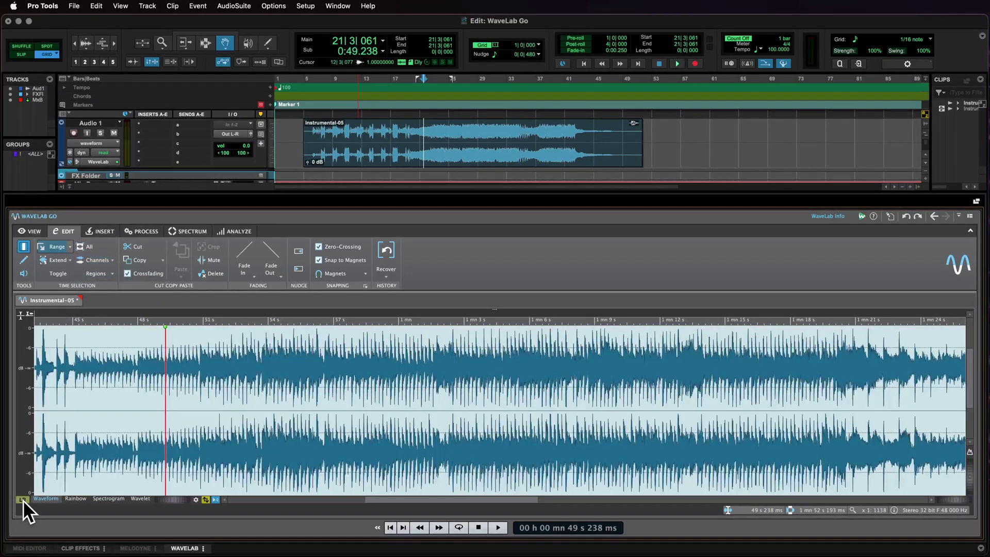
click(112, 272)
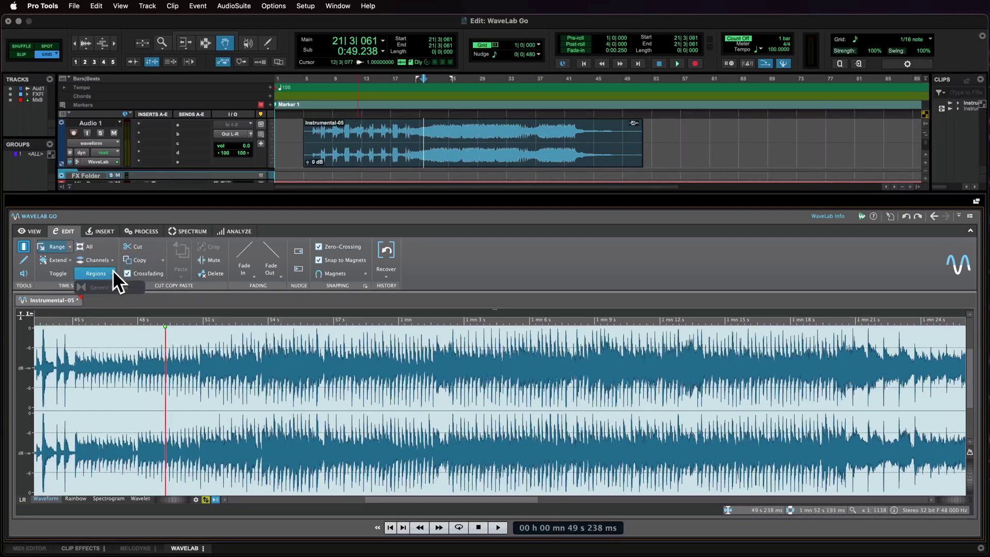
click(148, 293)
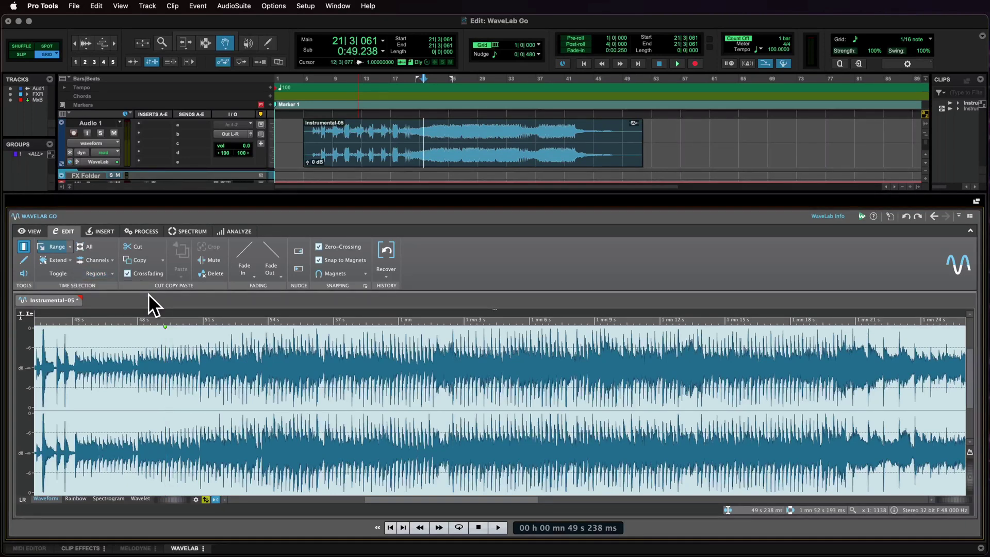
Select about 50.5–52.6 s, cut it, and undo the cut
click(194, 400)
drag(194, 400, 238, 410)
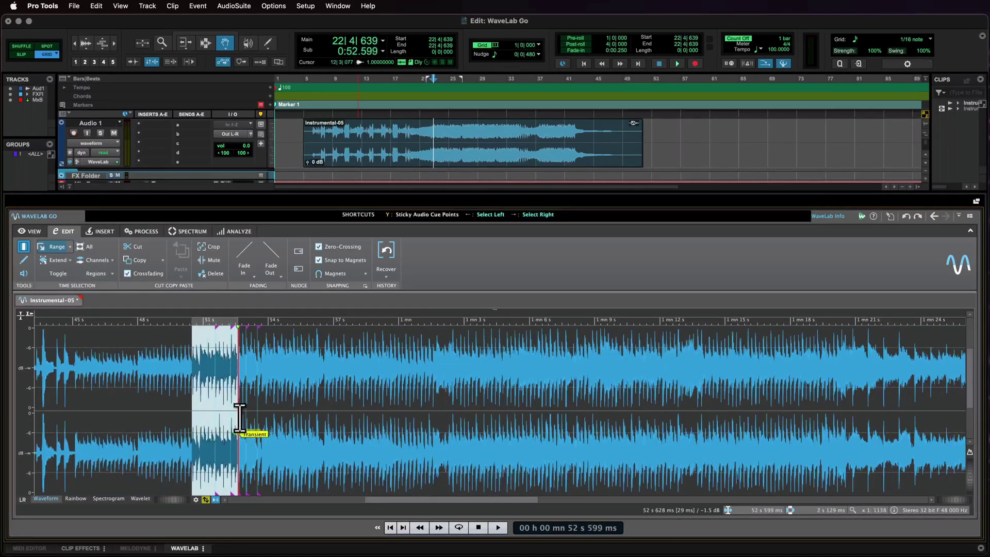
click(132, 245)
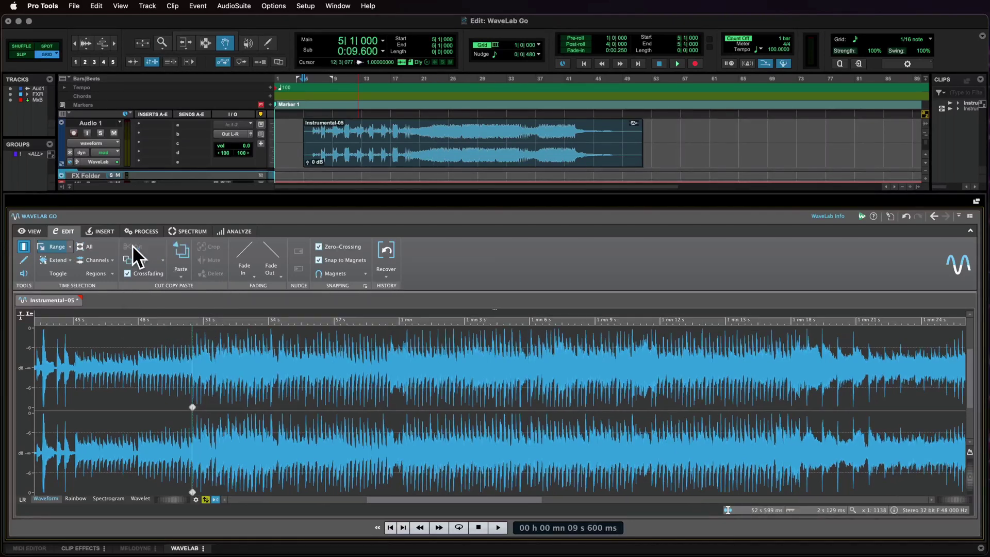
key(super+z)
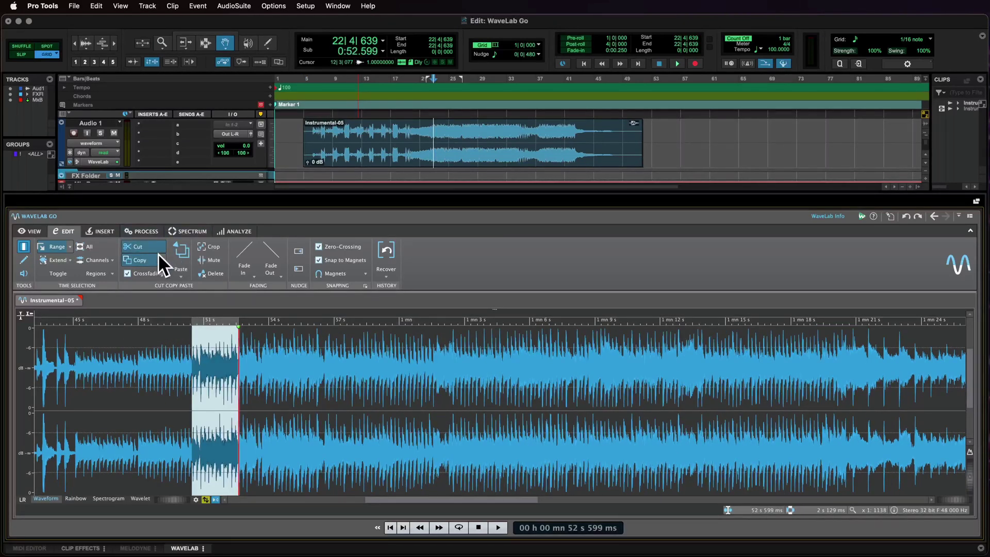
Copy the range and paste it at about 54.6 s, then undo the last paste
click(154, 259)
click(284, 369)
key(super+v)
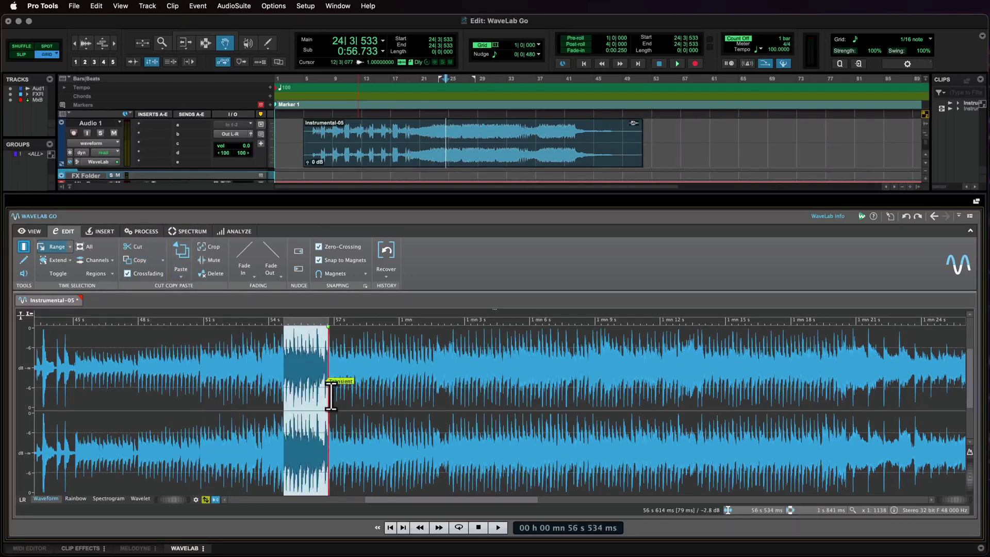
click(174, 247)
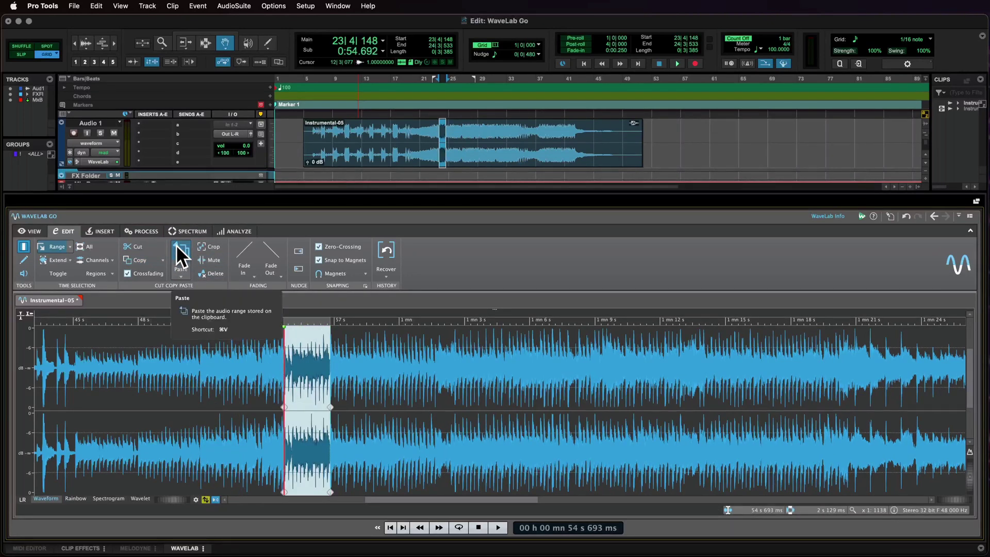
key(super+z)
Select about 50.5–54.3 s and try Crop, Mute and Delete, undoing the mute and deletion
drag(194, 399, 276, 406)
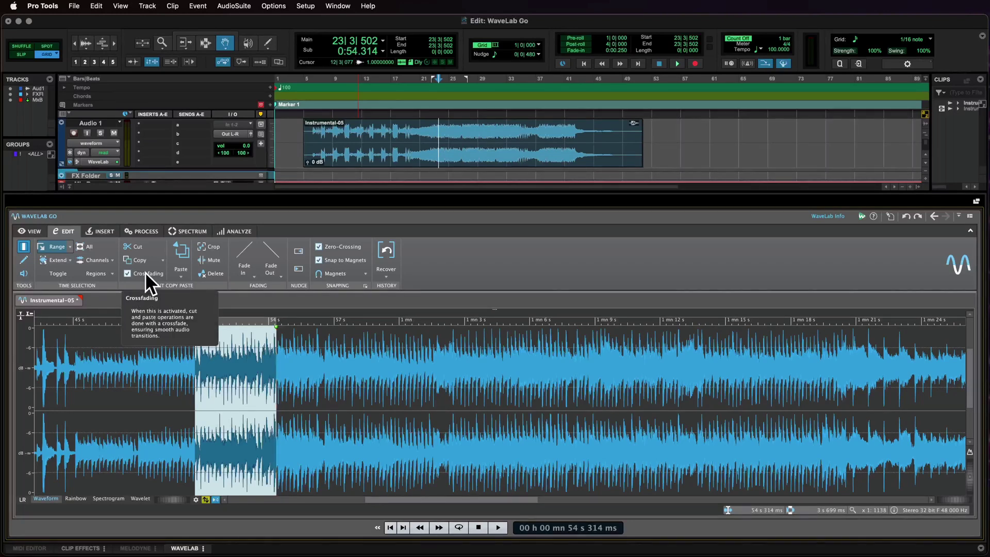
click(221, 248)
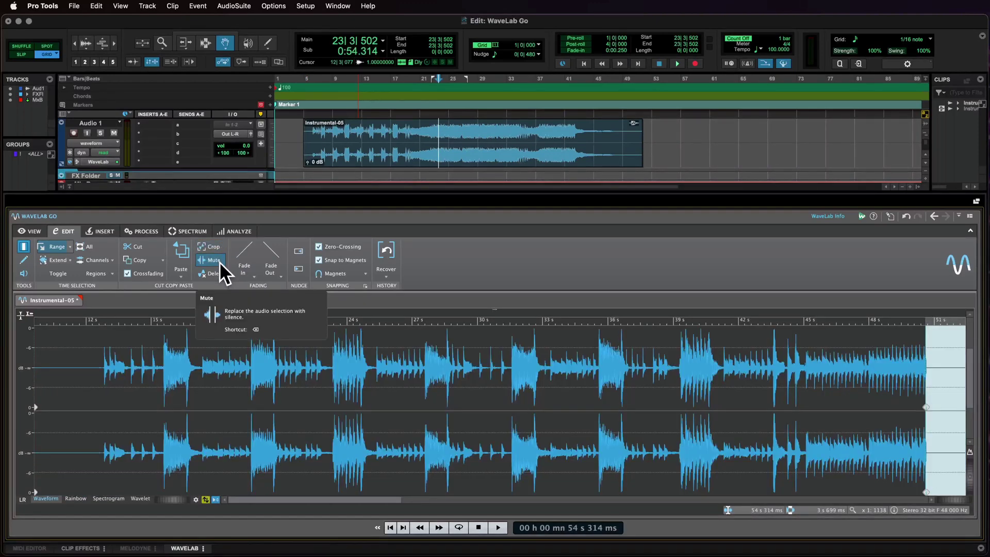
click(218, 261)
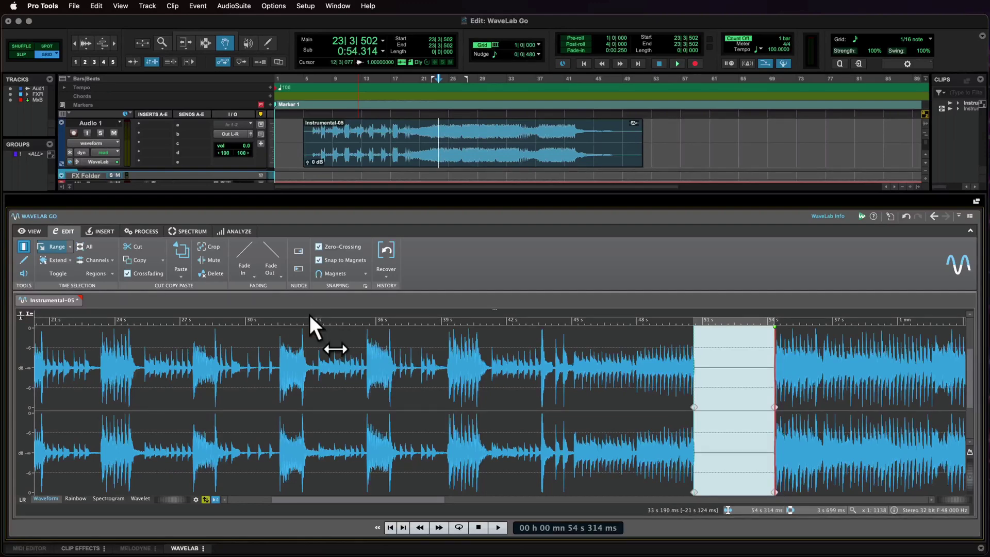
key(super+z)
click(220, 270)
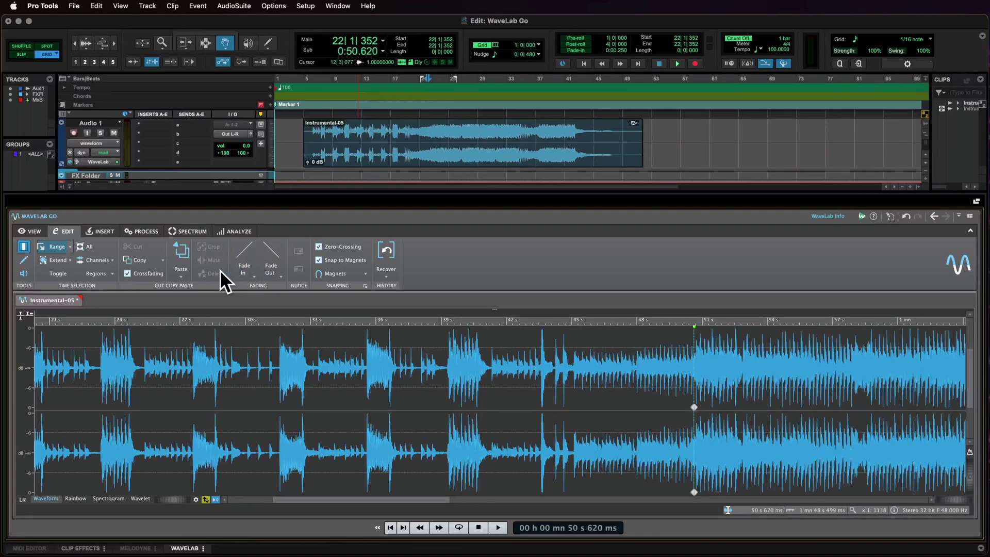
key(super+z)
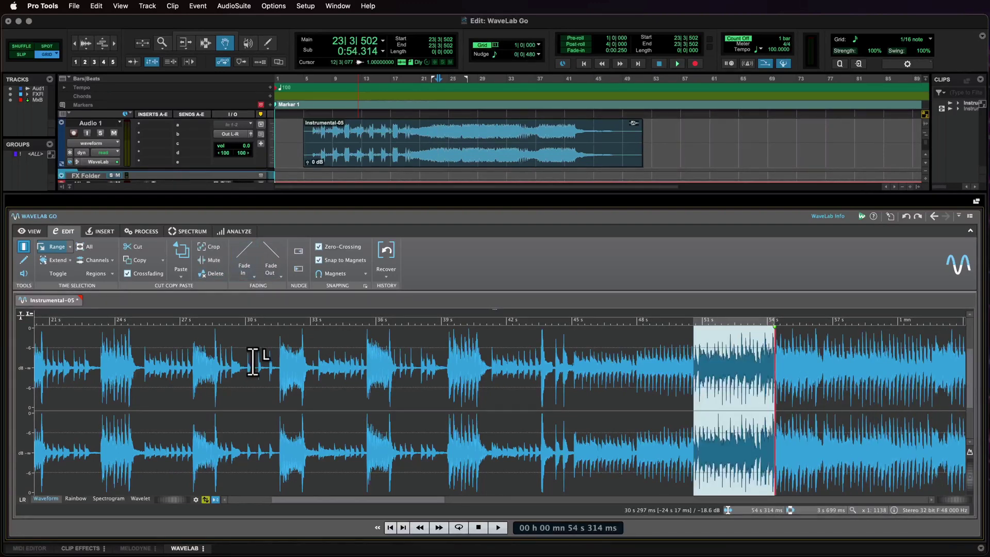
scroll(253, 363, left, 5)
Apply a linear fade-in from the file start to 21 s
click(282, 375)
key(shift+Home)
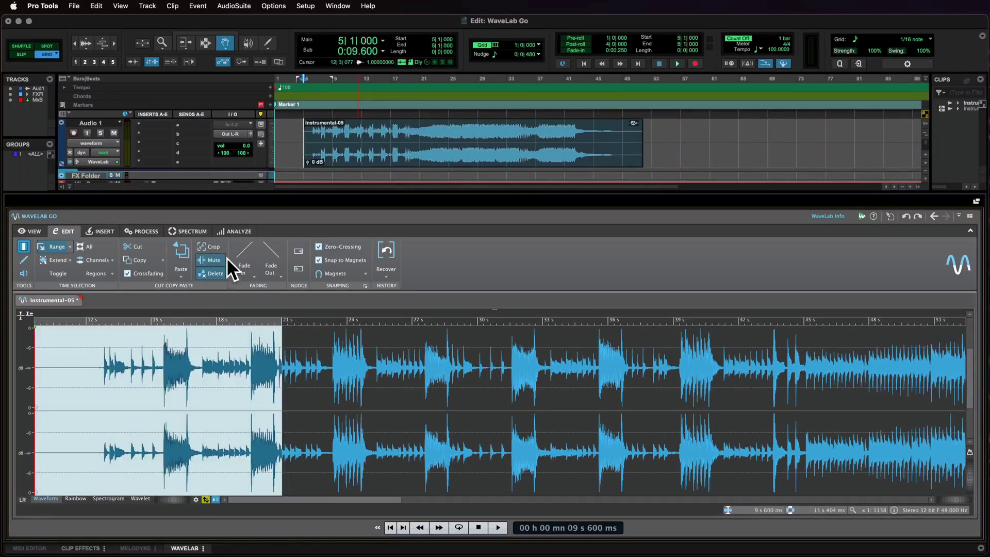
click(255, 275)
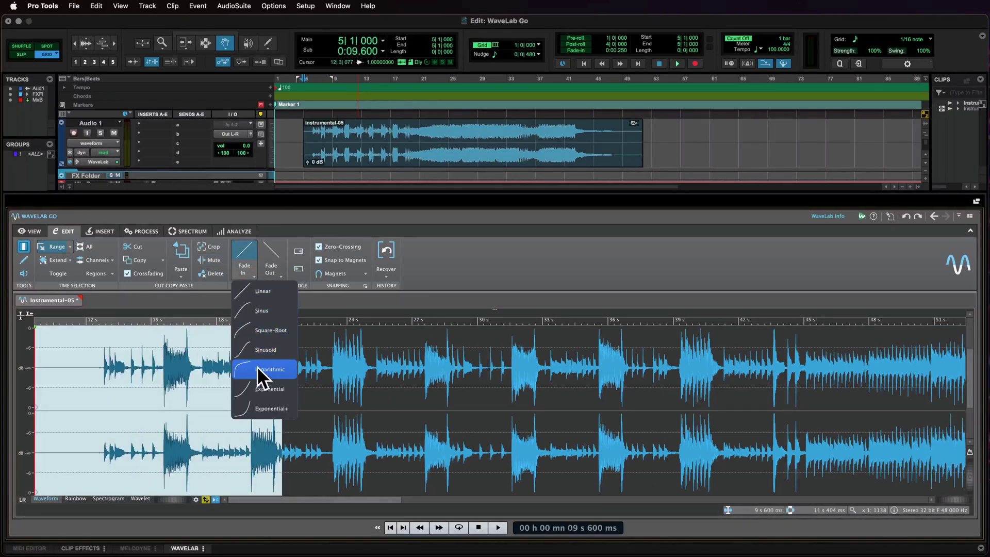
click(252, 287)
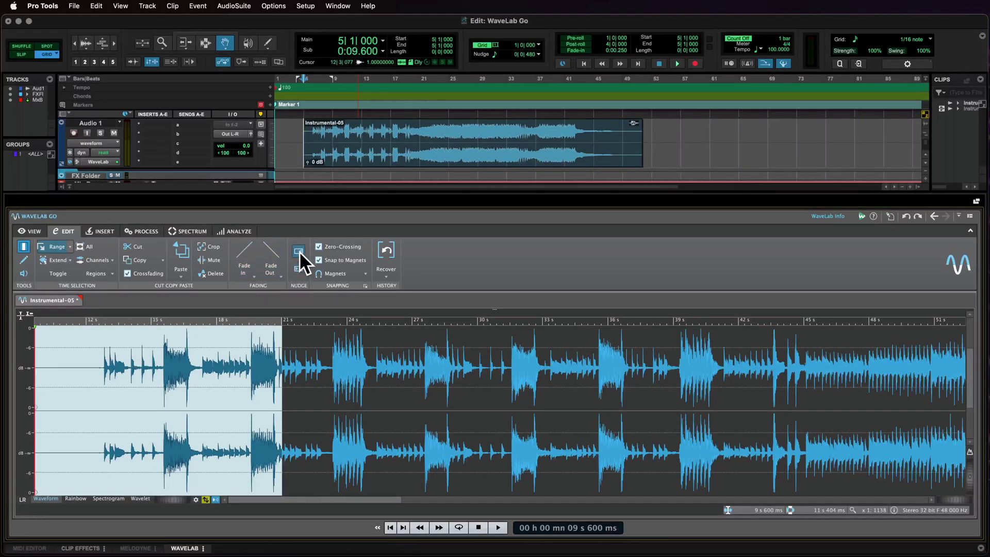
Nudge the selection four steps later and three back, then check the snapping Magnets options
click(298, 268)
click(298, 268)
click(298, 268)
click(298, 268)
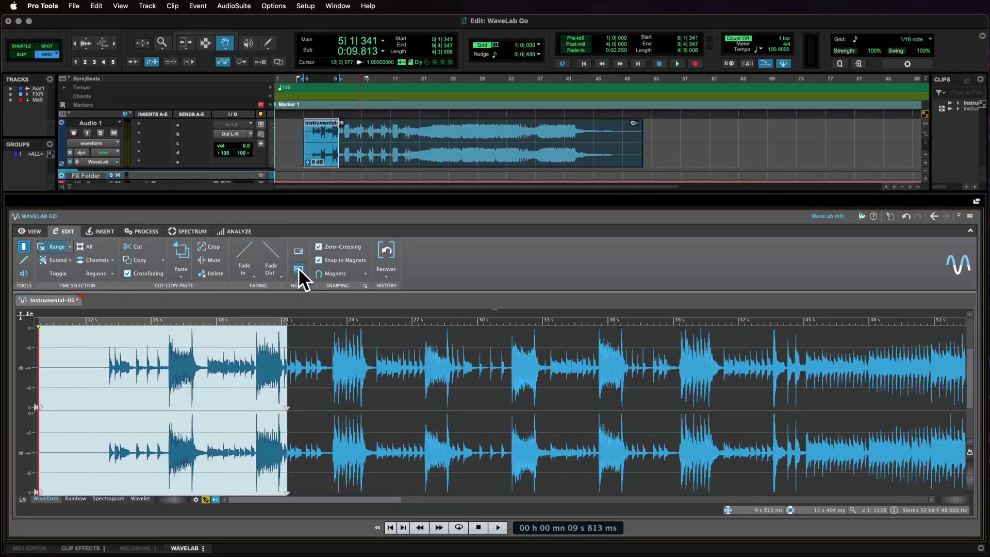
click(299, 252)
click(299, 252)
click(298, 252)
click(298, 252)
click(298, 252)
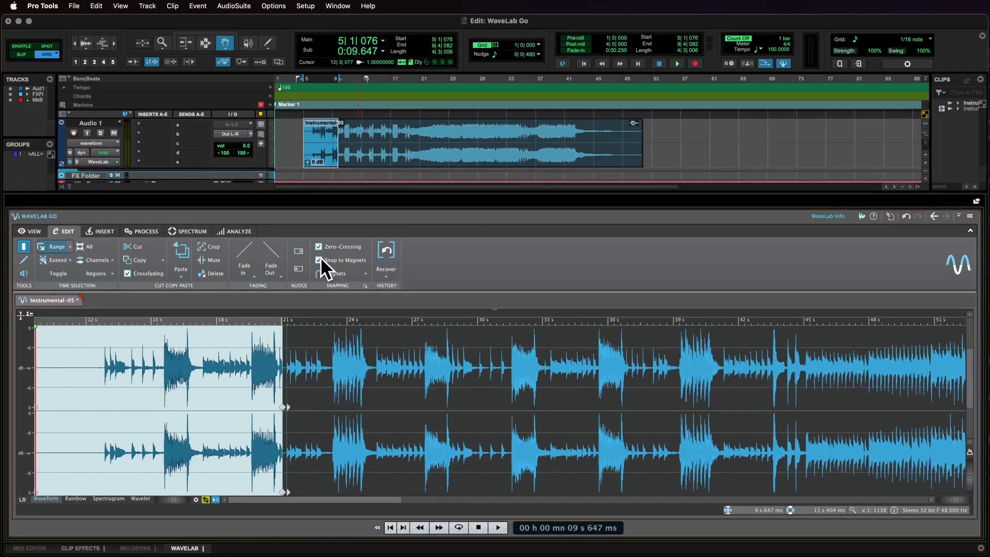
click(363, 272)
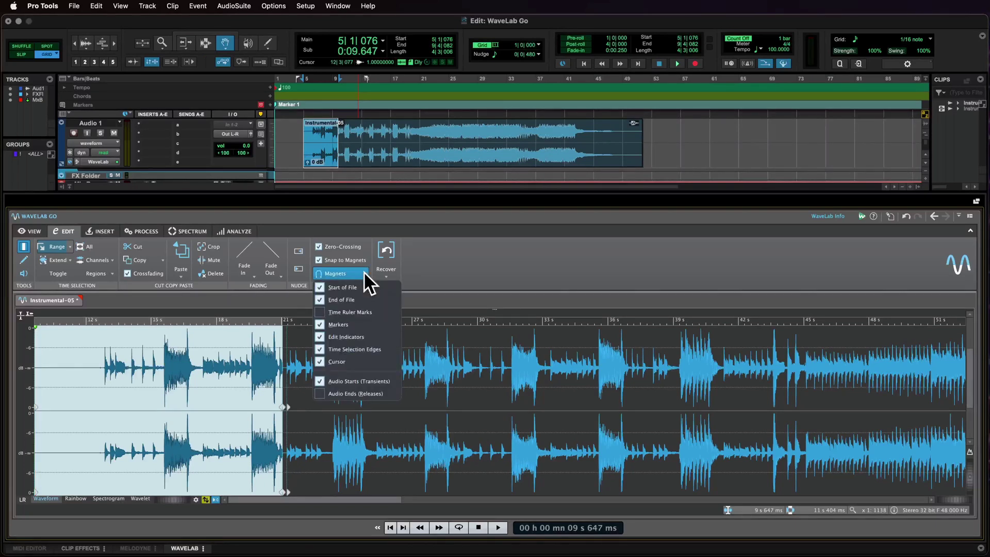
click(364, 271)
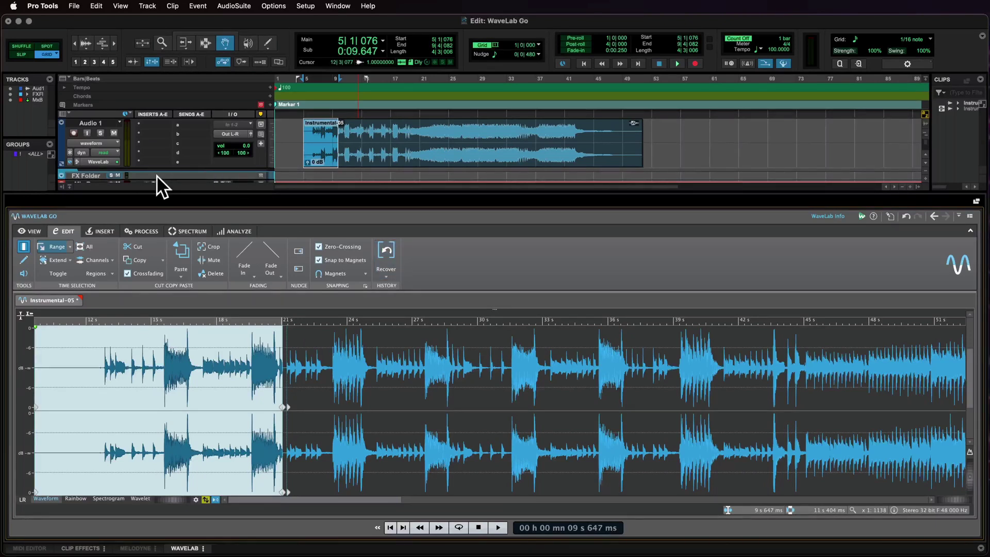
In the Insert tab, add a marker named 'Marker 1' at about 22 s
click(103, 231)
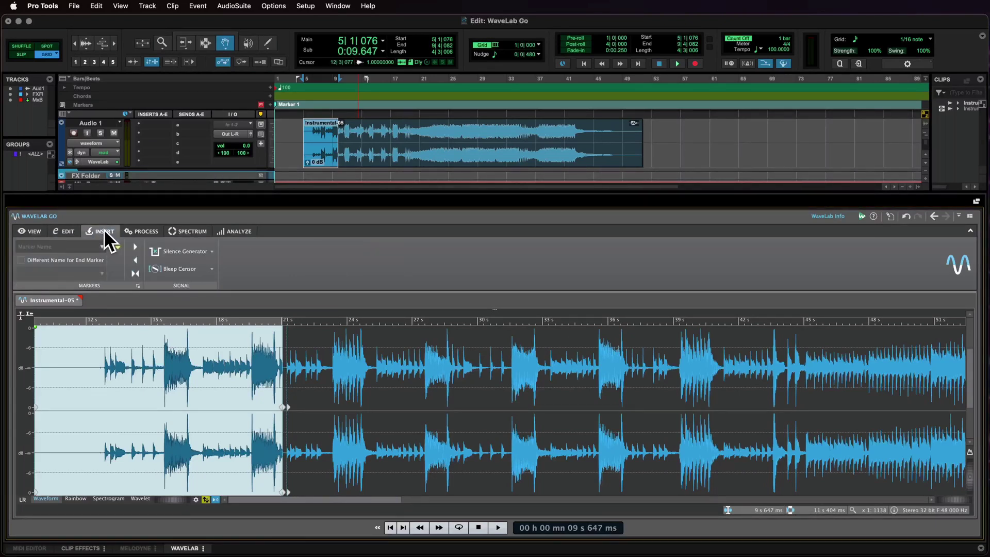
click(309, 392)
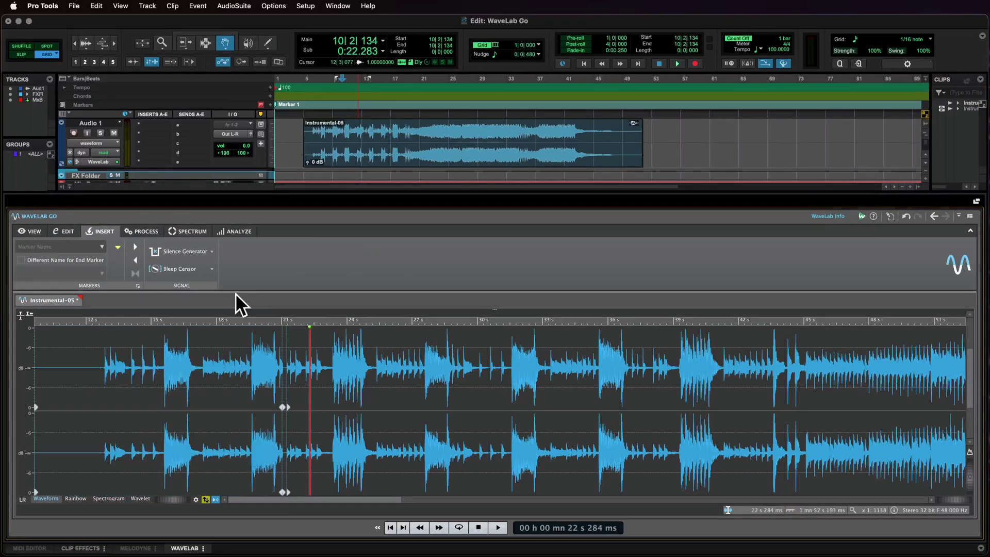
click(91, 247)
text(Marke)
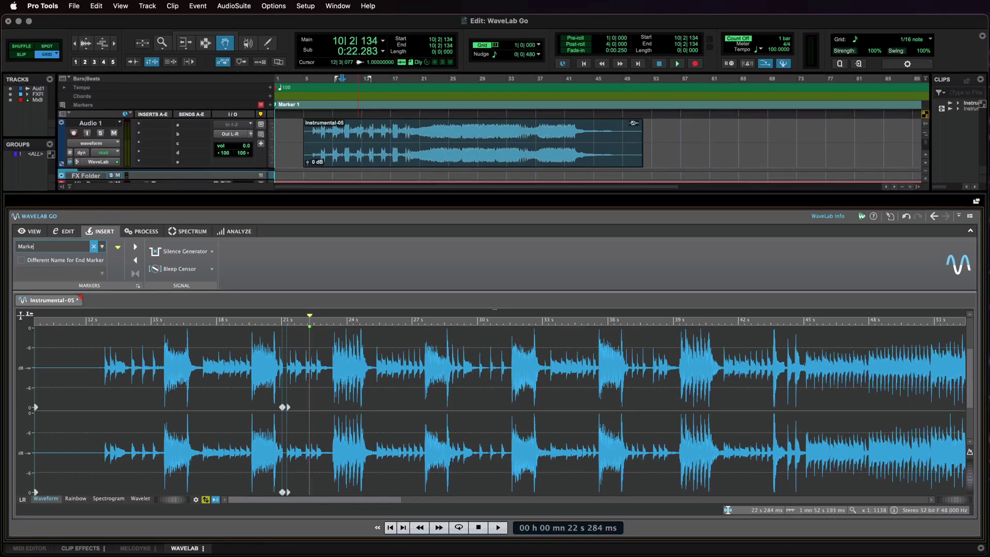
text(r 1)
click(116, 247)
Add a 'Marker 1' / 'Marker 1 End' region pair around 23.9–27.9 s
click(29, 258)
text(Ma)
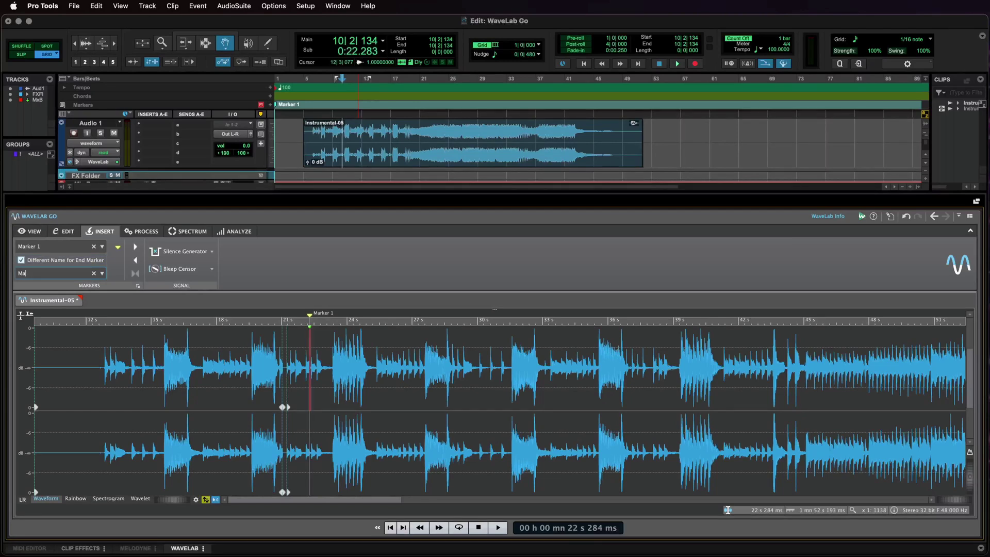
text(rker 1 End)
click(345, 370)
drag(345, 370, 432, 376)
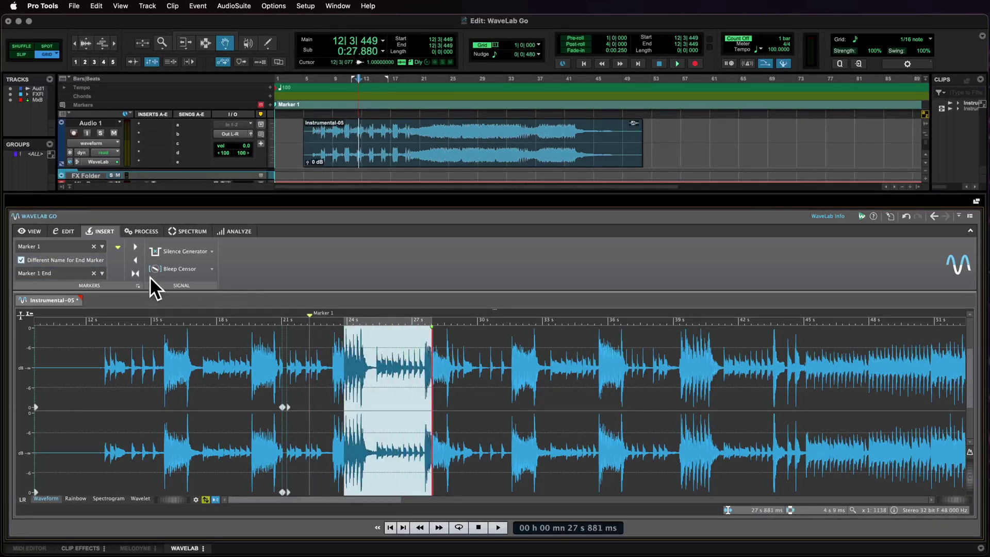
click(135, 272)
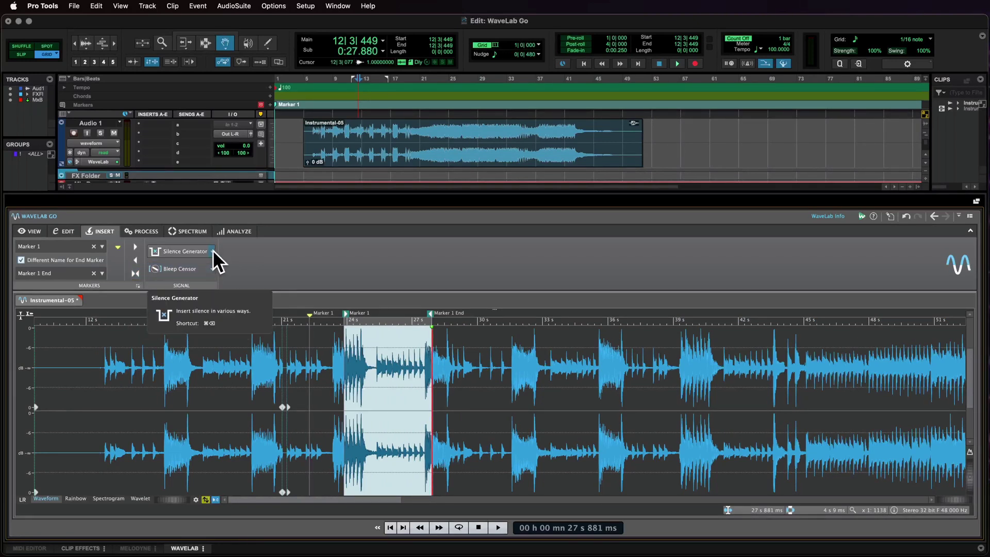
Select about 30–32 s and look at the Silence Generator and Bleep Censor settings
drag(468, 384, 522, 395)
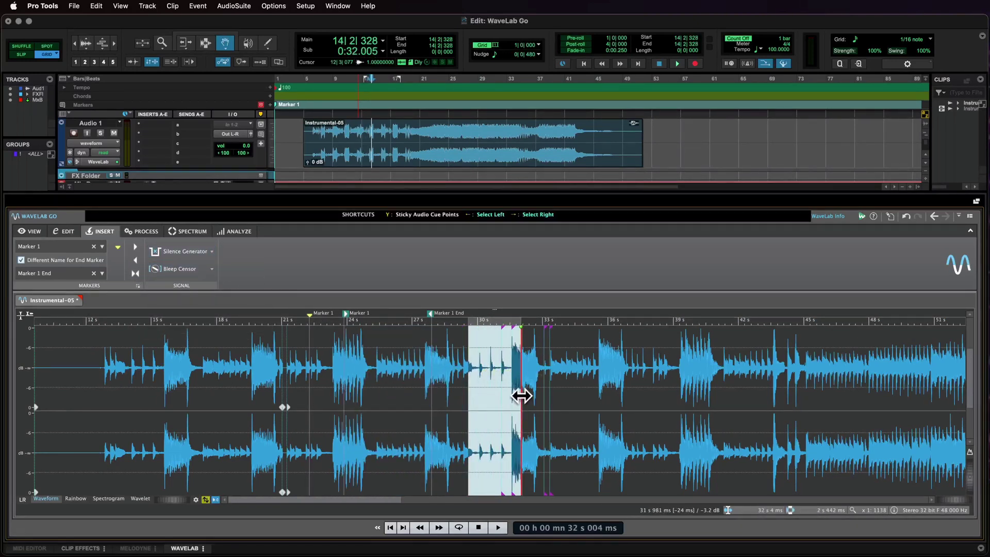
click(178, 251)
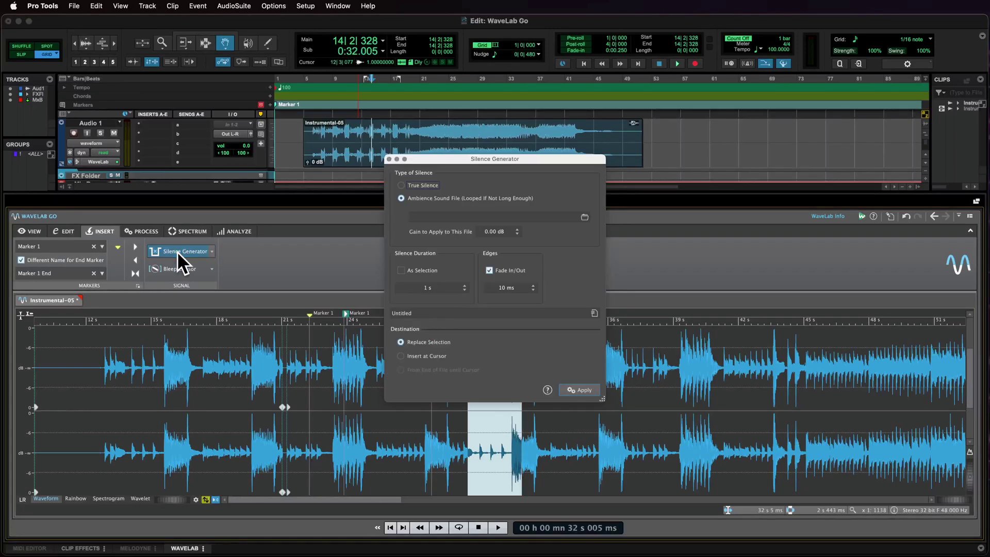
click(184, 264)
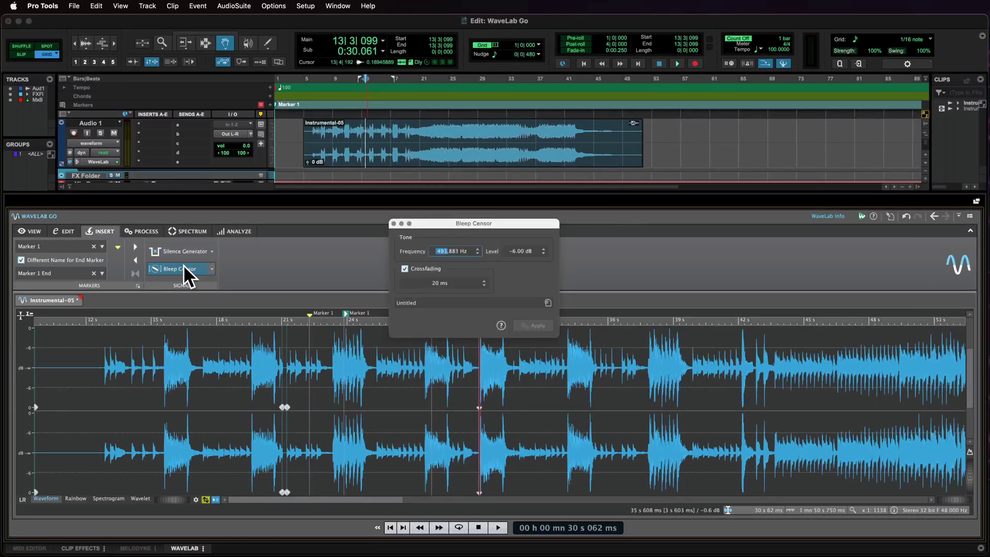
key(Escape)
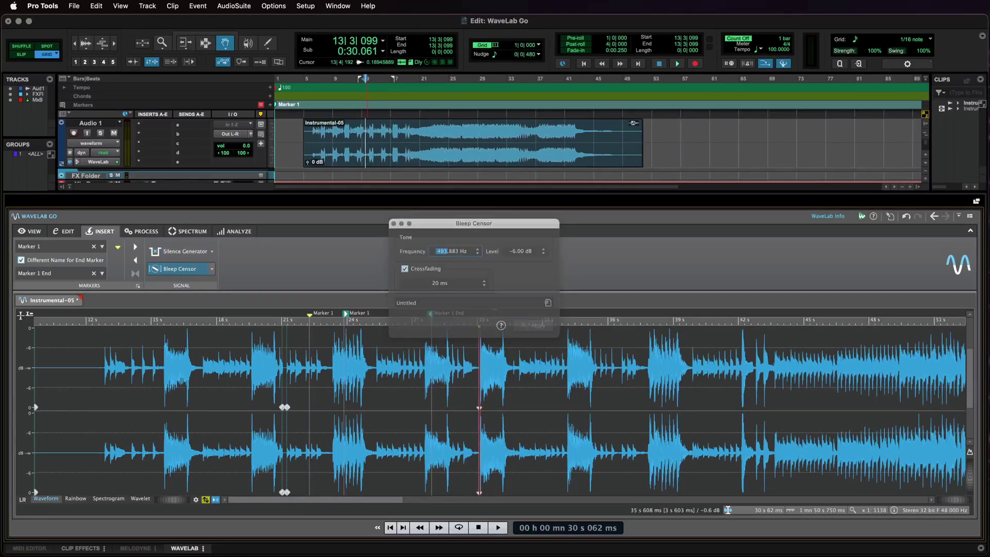
click(150, 230)
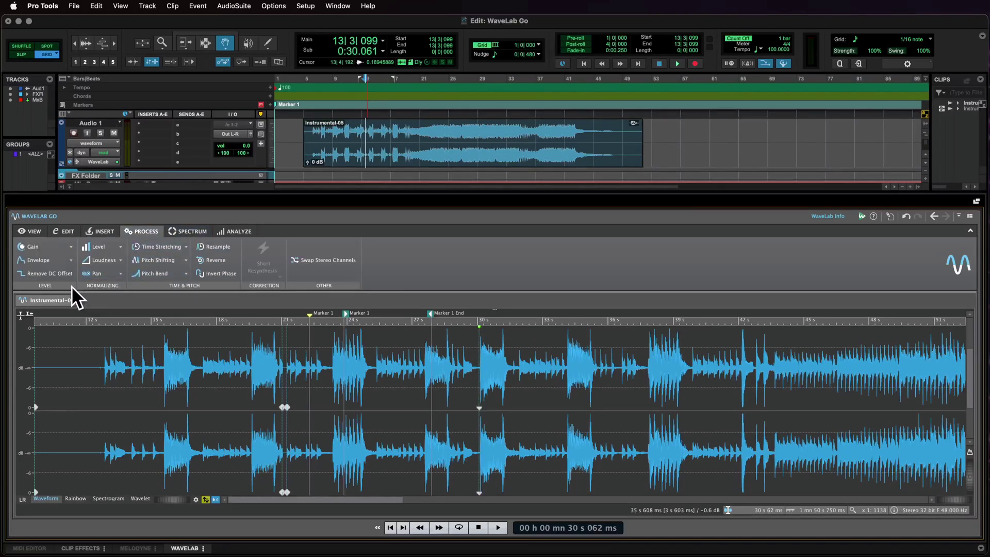
click(70, 244)
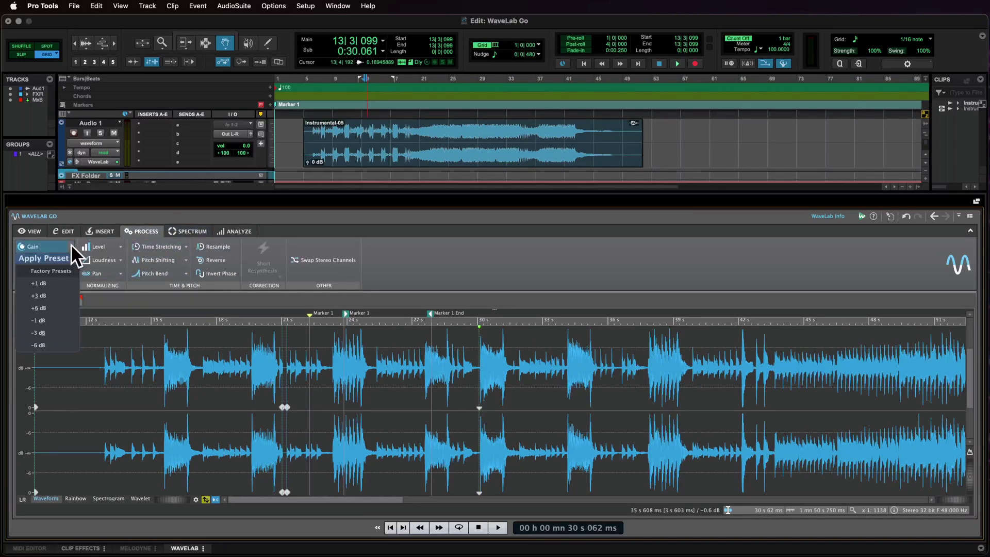
click(71, 244)
click(71, 246)
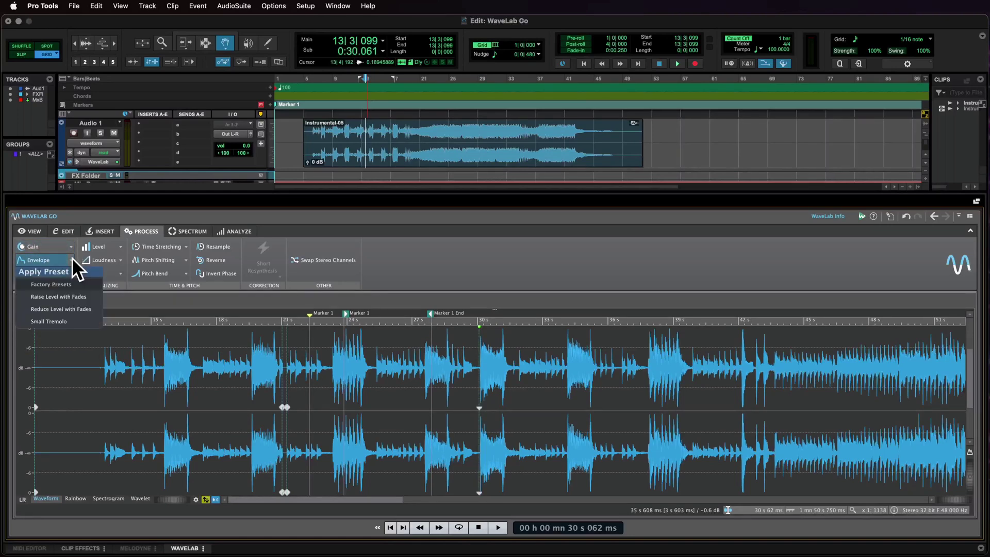
click(70, 245)
click(53, 260)
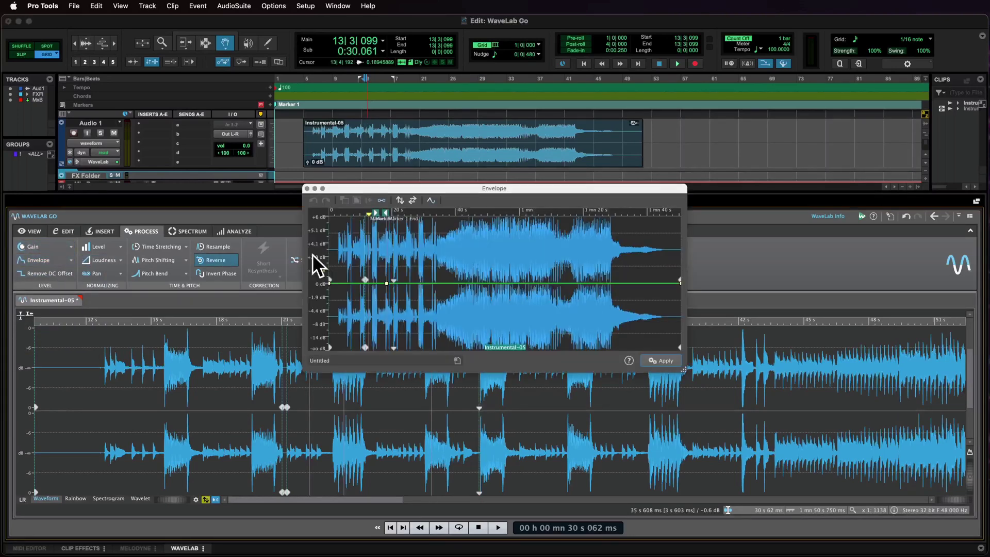
drag(425, 306, 437, 286)
click(480, 286)
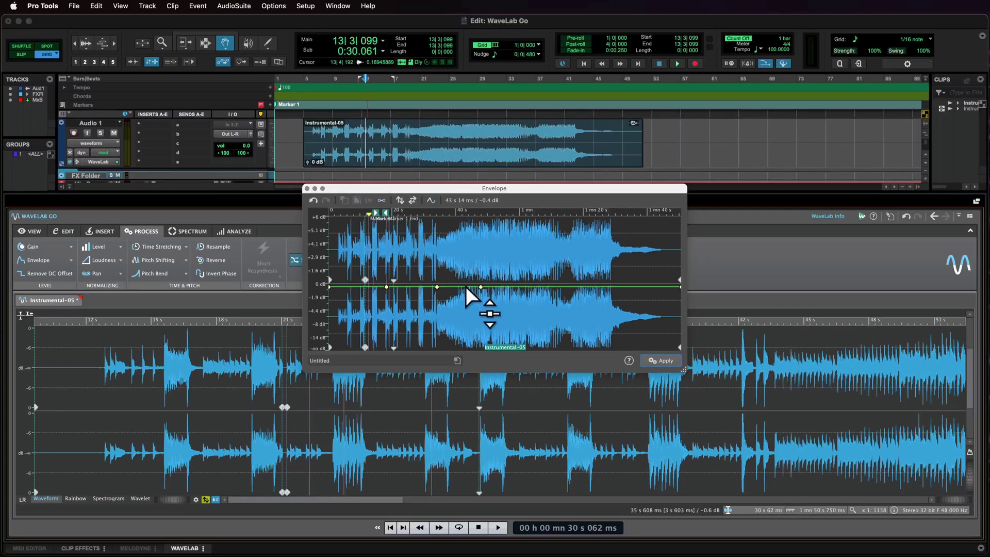
key(Escape)
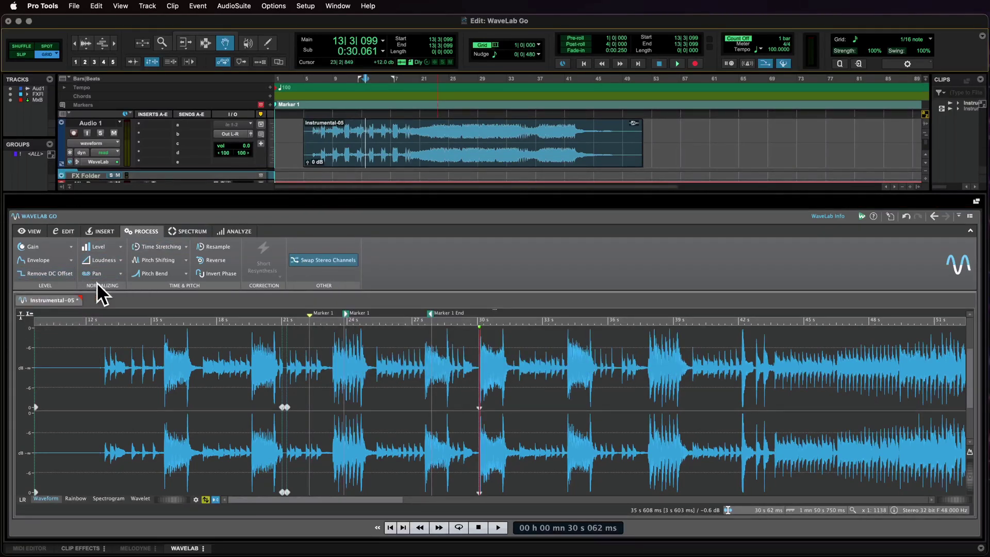
click(121, 246)
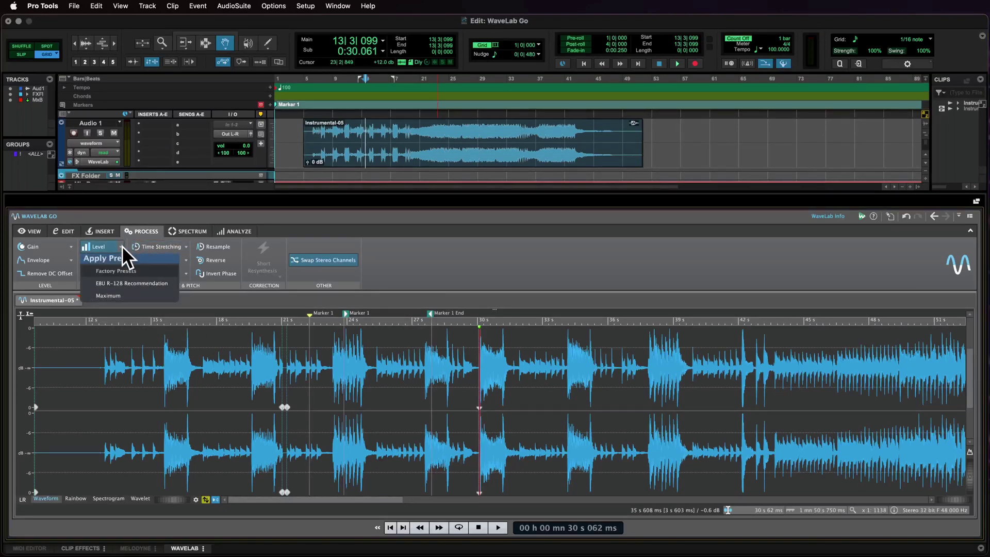
click(122, 246)
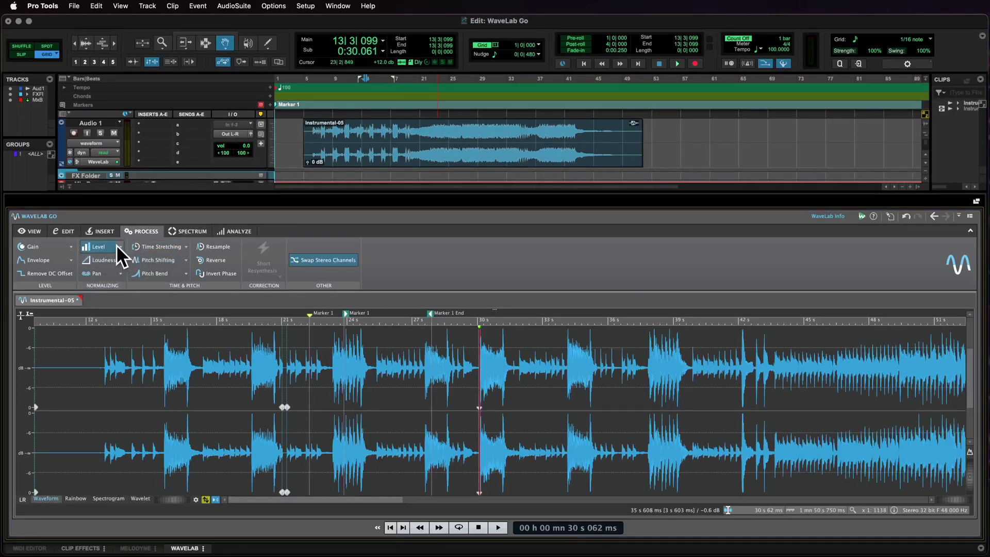
click(117, 261)
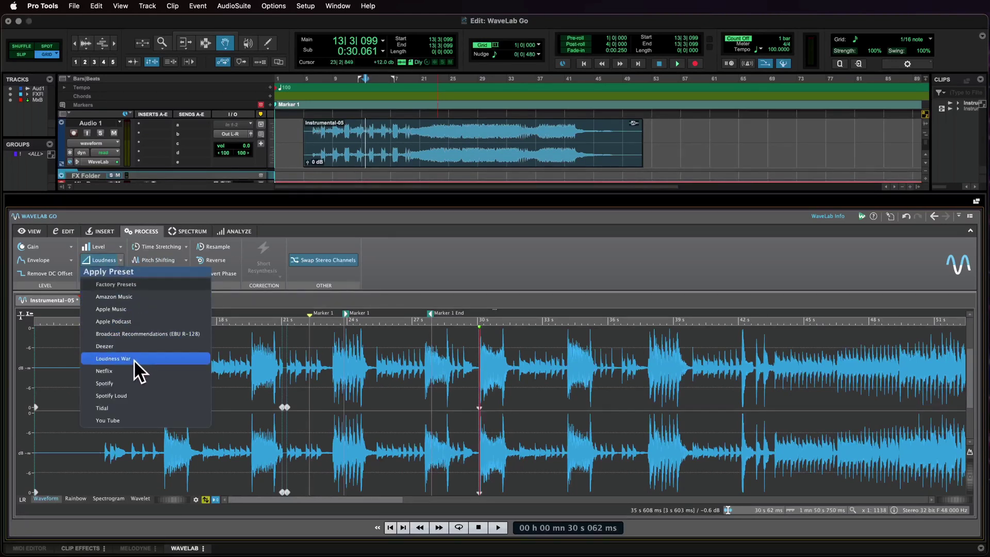
click(121, 258)
click(121, 273)
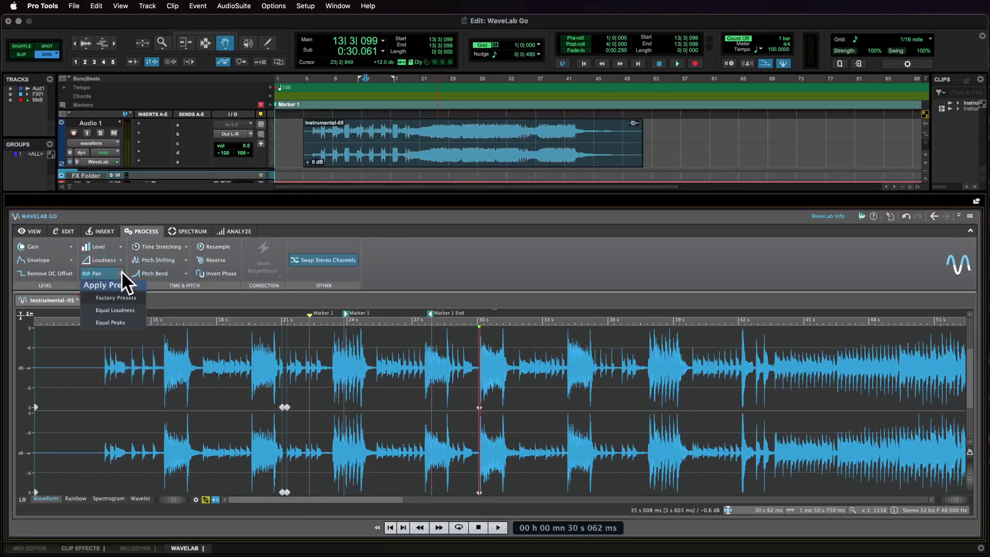
click(120, 272)
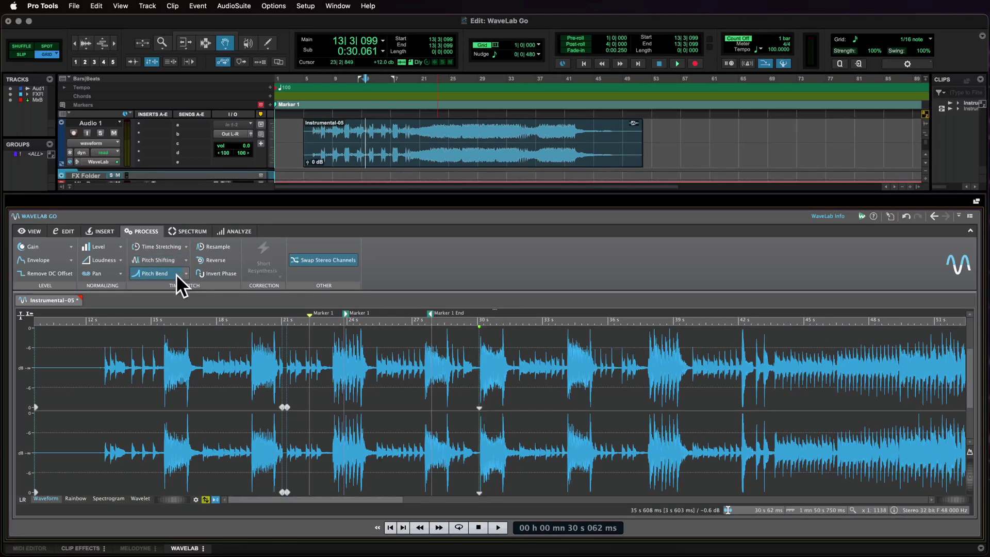
Look at the Resample settings, keeping 48 000 Hz, and cancel
click(220, 246)
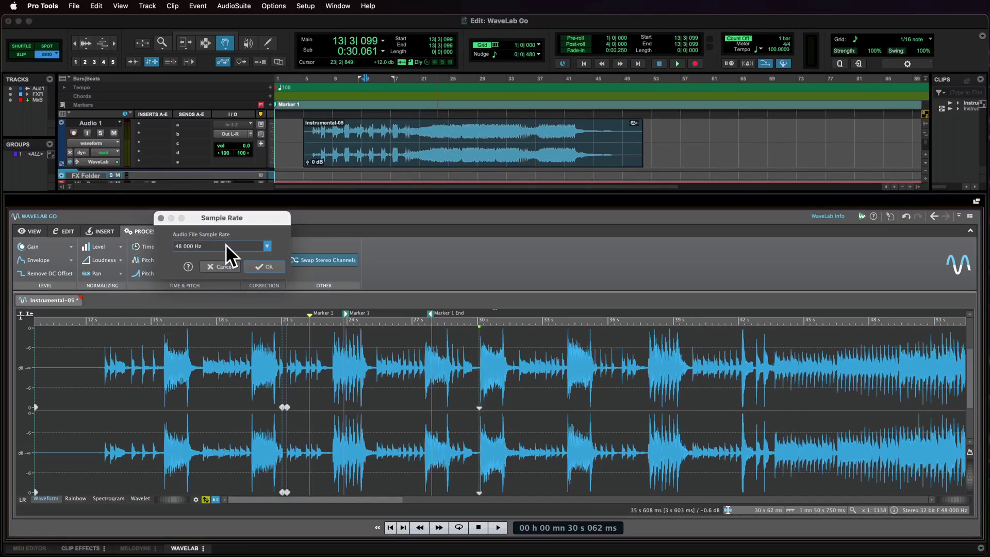
click(267, 246)
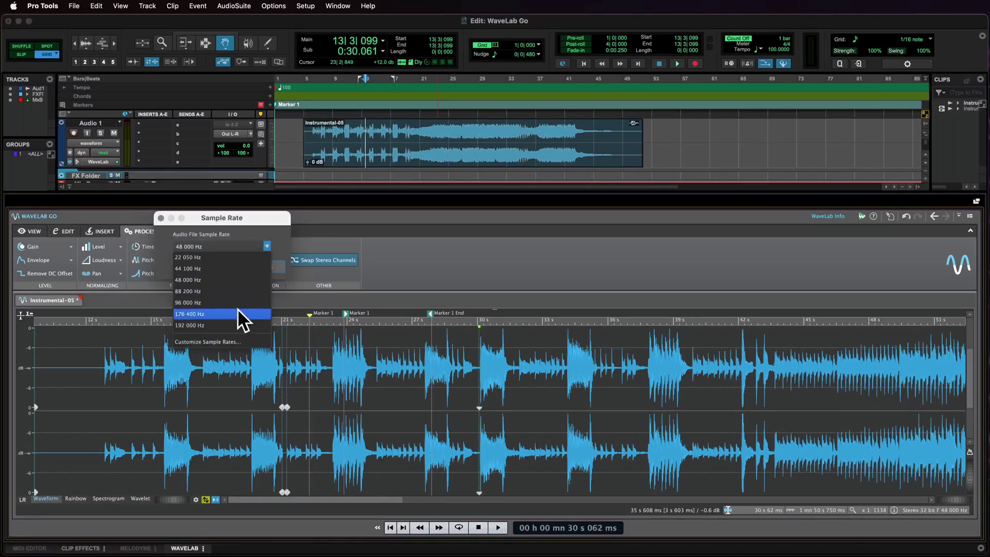
click(249, 247)
click(234, 266)
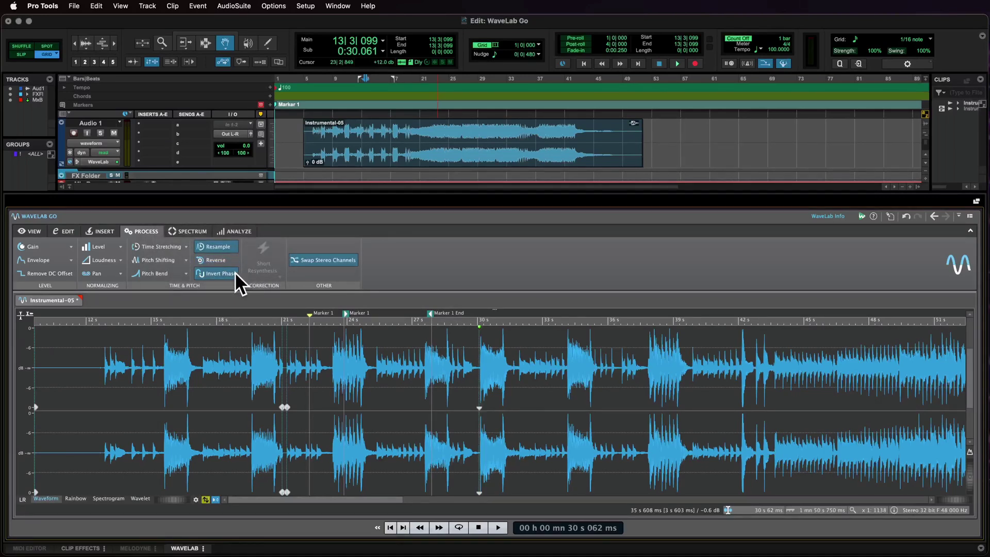
Select 22.600–22.631 s, view the correction methods, and swap the stereo channels twice
drag(303, 405, 336, 419)
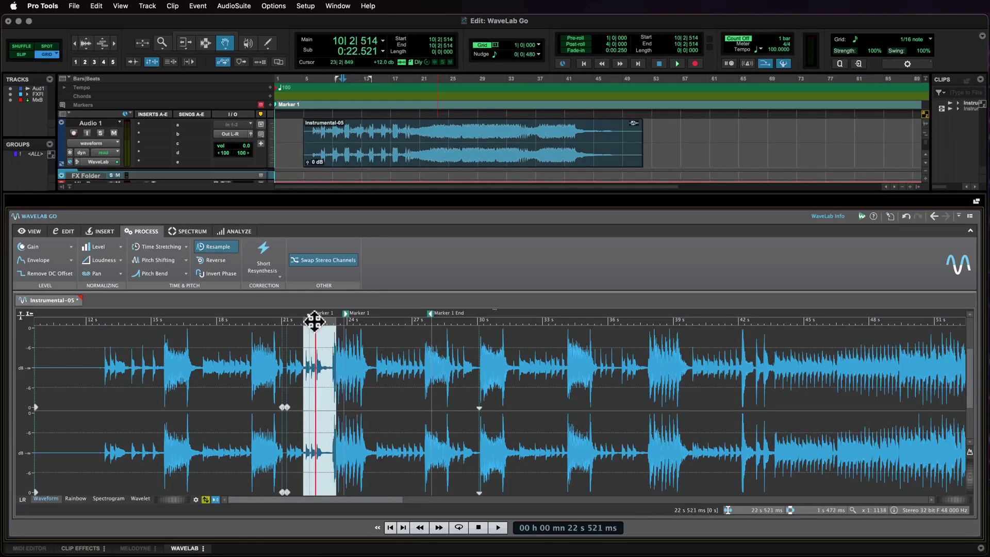
drag(316, 322, 315, 407)
drag(377, 407, 435, 415)
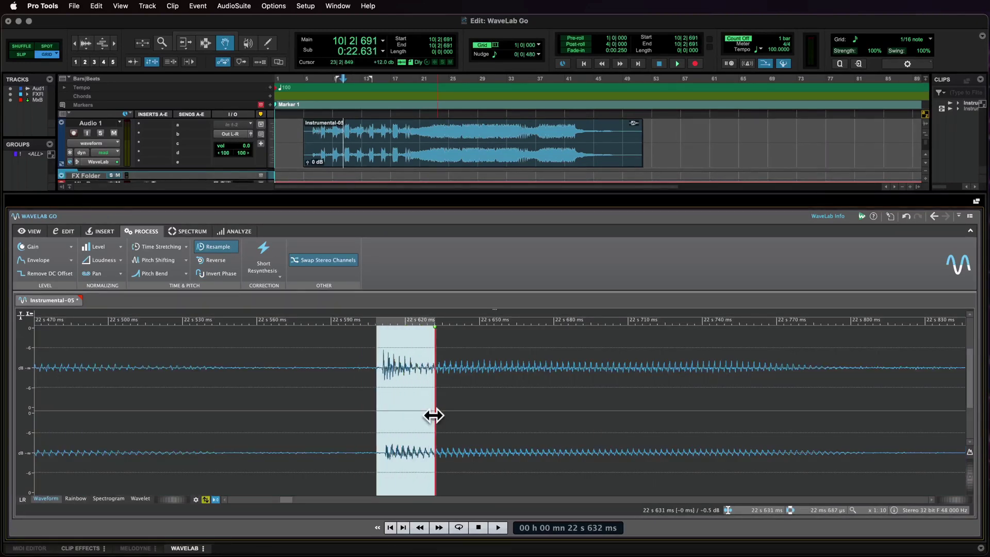
click(279, 276)
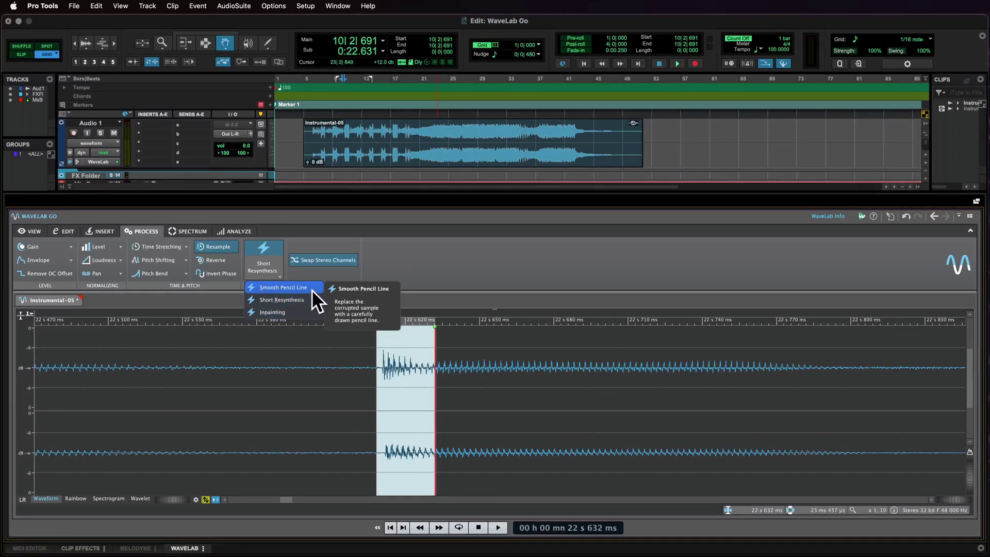
click(311, 289)
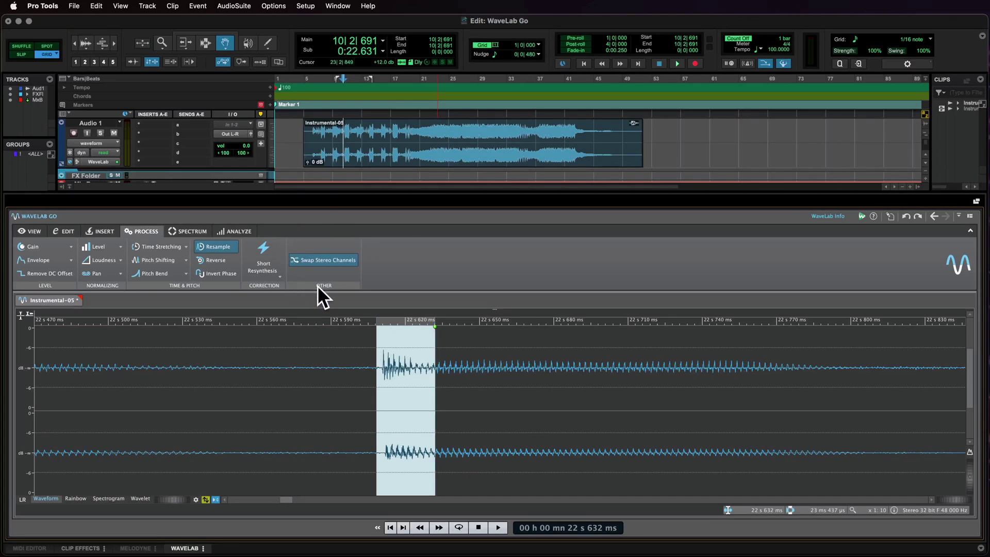
click(345, 262)
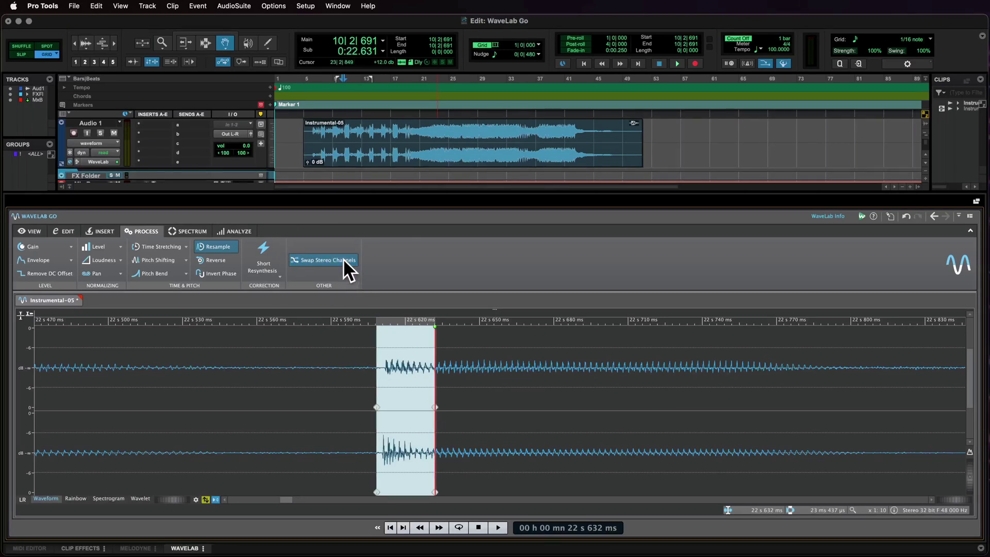
click(344, 262)
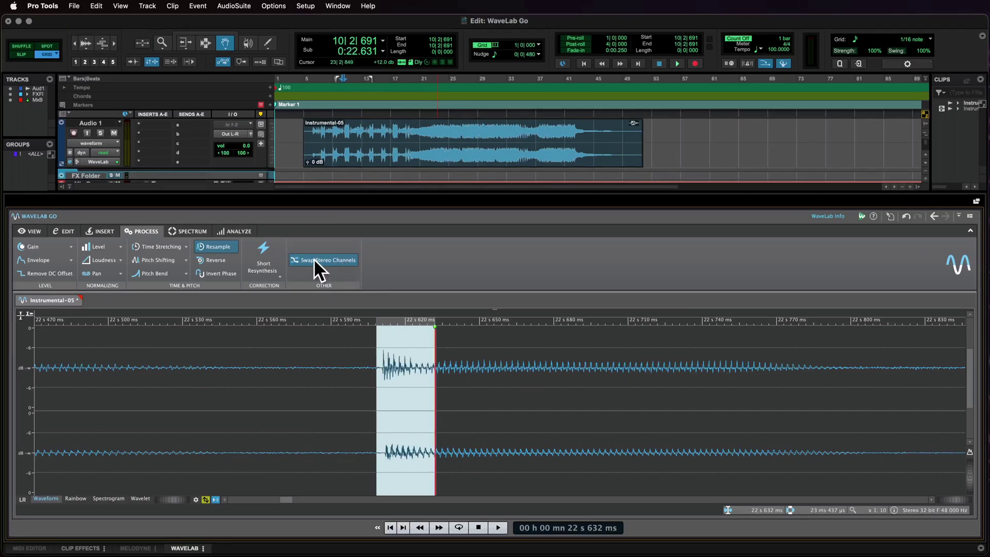
In the spectrogram, attenuate 23–1501 Hz over 18.6–21.6 s, undo it, then open Spectrogram Options
click(194, 227)
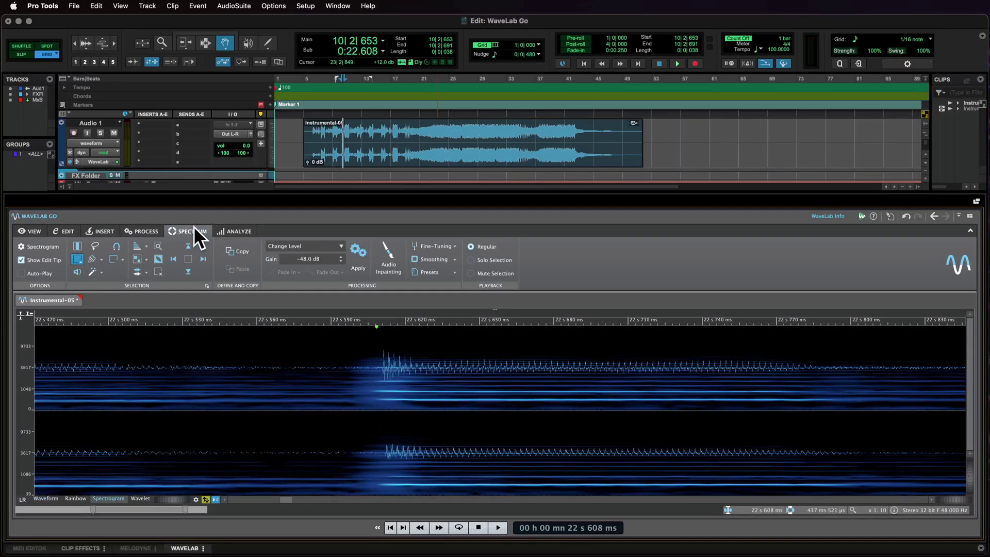
drag(239, 317, 232, 250)
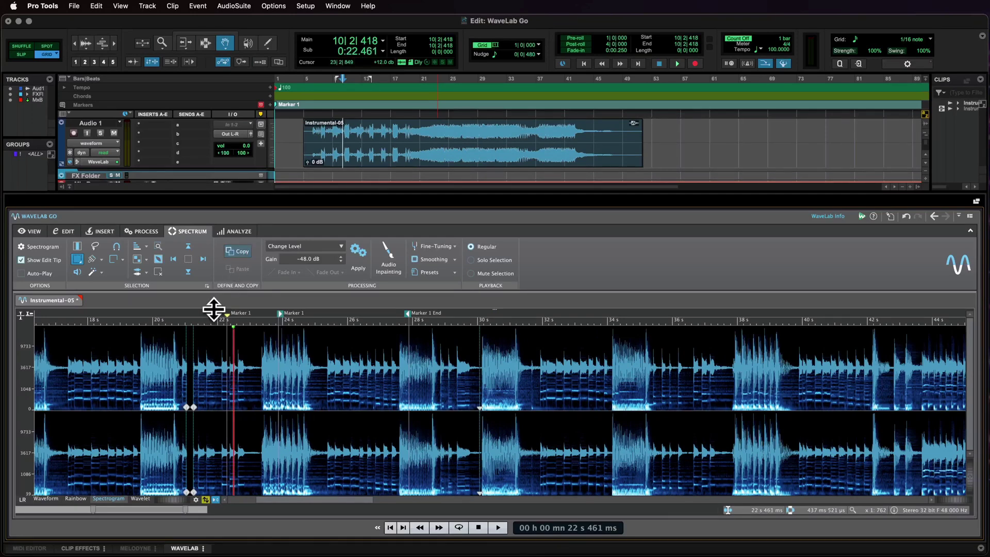
drag(206, 385, 109, 416)
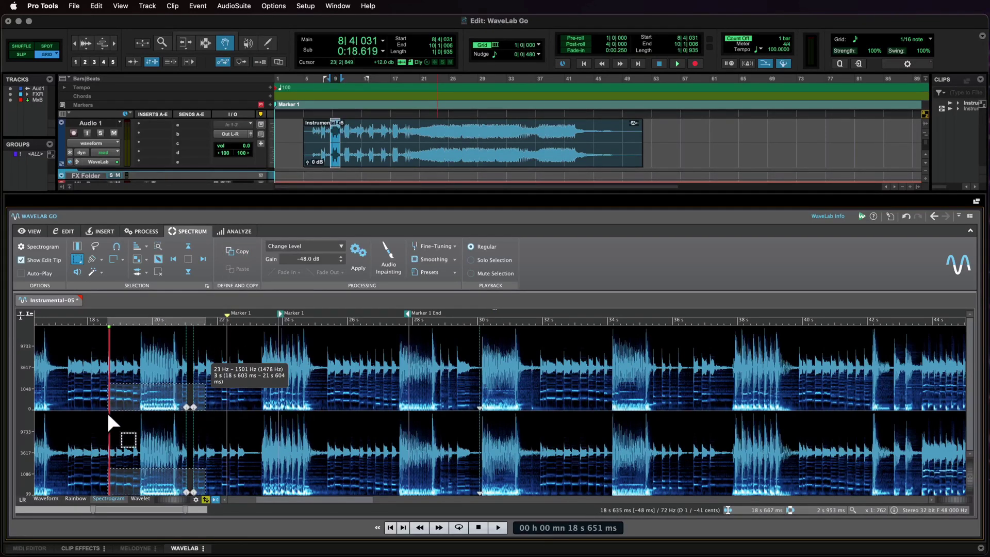
key(Delete)
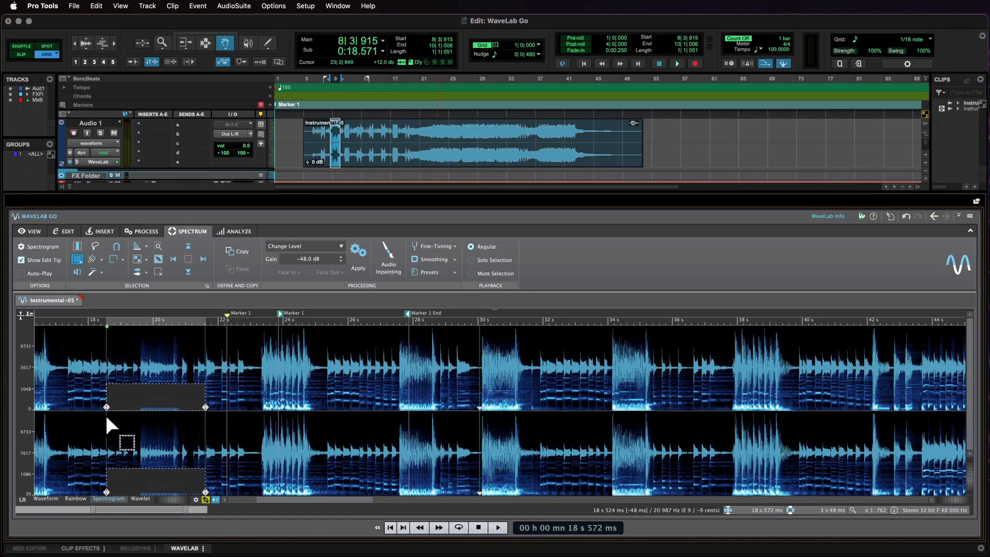
key(super+z)
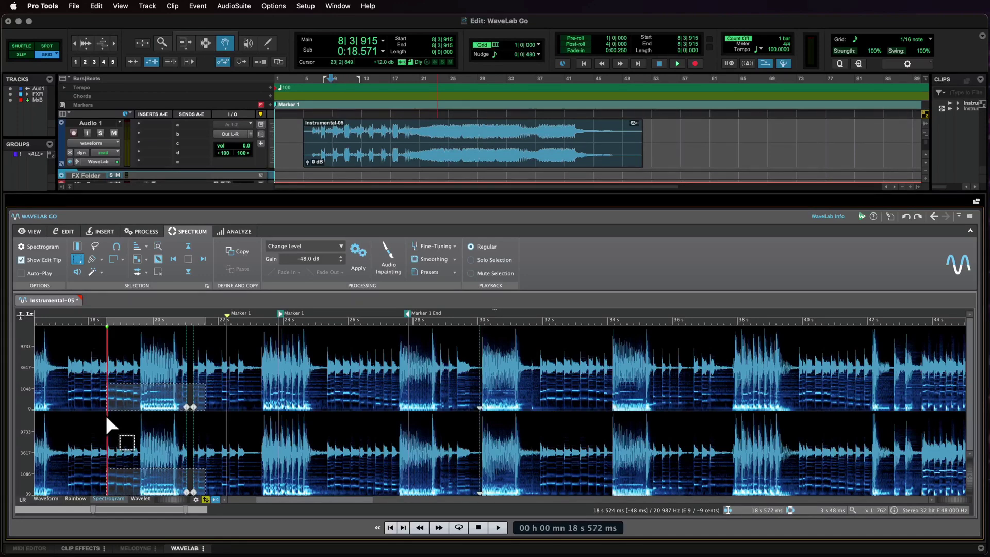
click(44, 246)
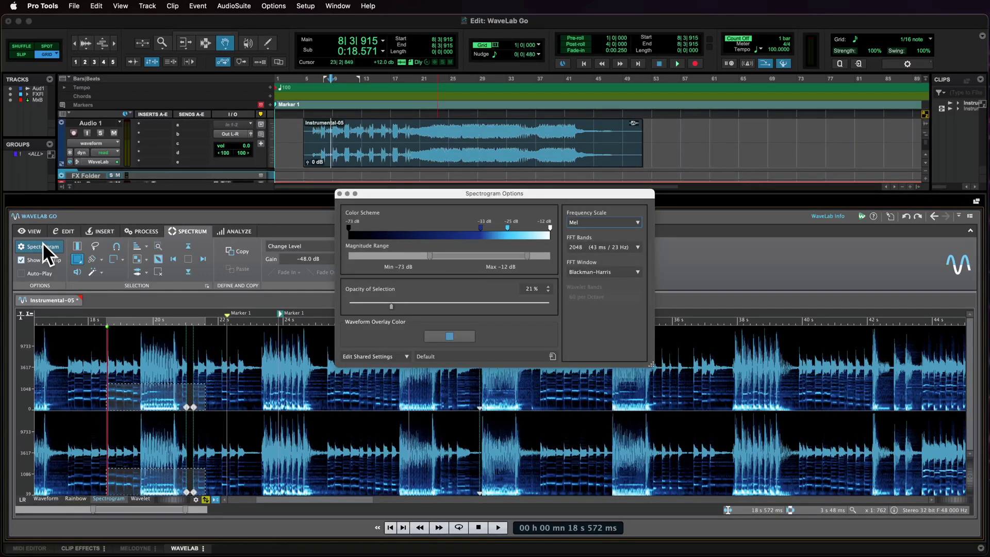
Close the options and try time-range, lasso, rectangle and brush spectral selections around 18–24 s
click(42, 245)
click(78, 246)
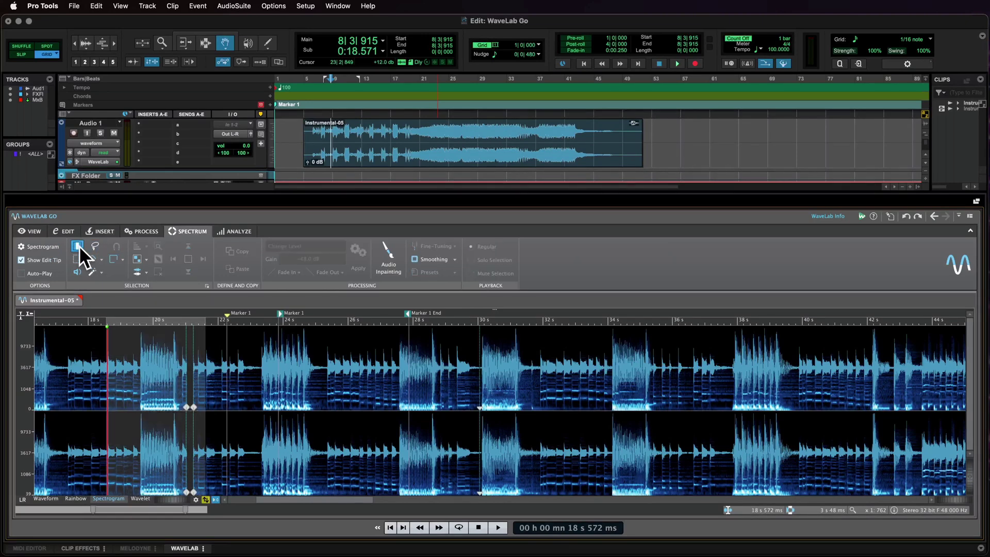
drag(94, 398, 106, 400)
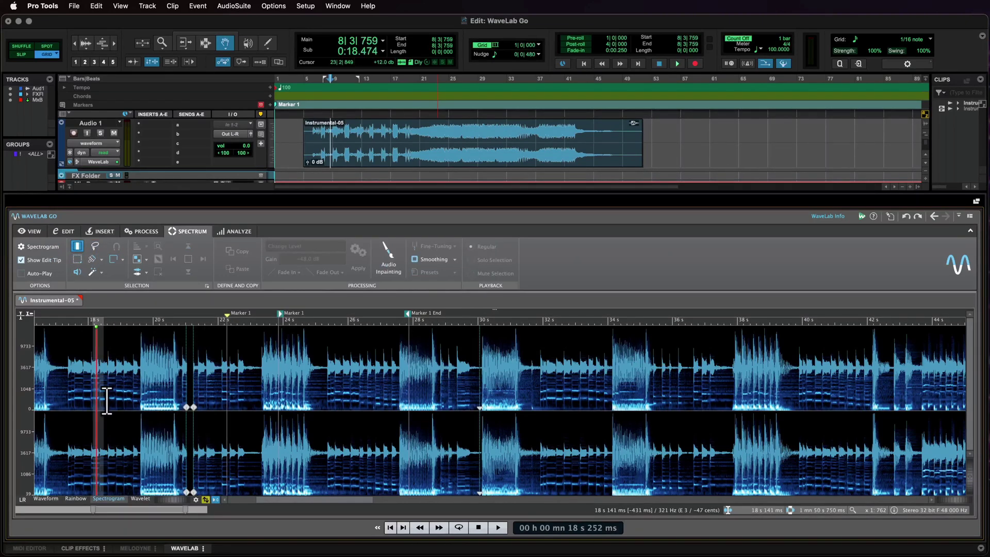
click(95, 246)
mouse_move(261, 390)
mouse_down()
mouse_move(275, 361)
mouse_move(296, 363)
mouse_move(268, 363)
mouse_up()
click(77, 259)
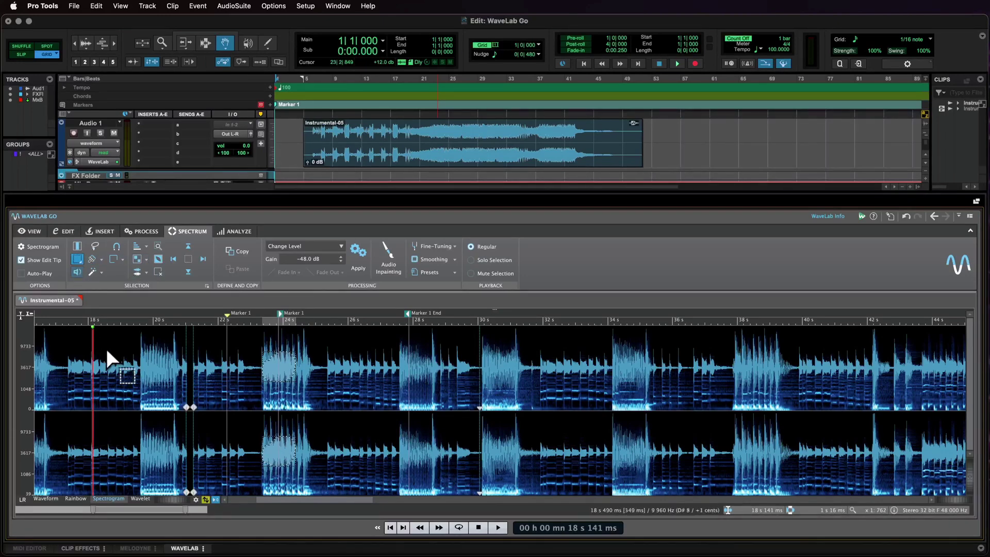
drag(110, 348, 132, 359)
click(93, 259)
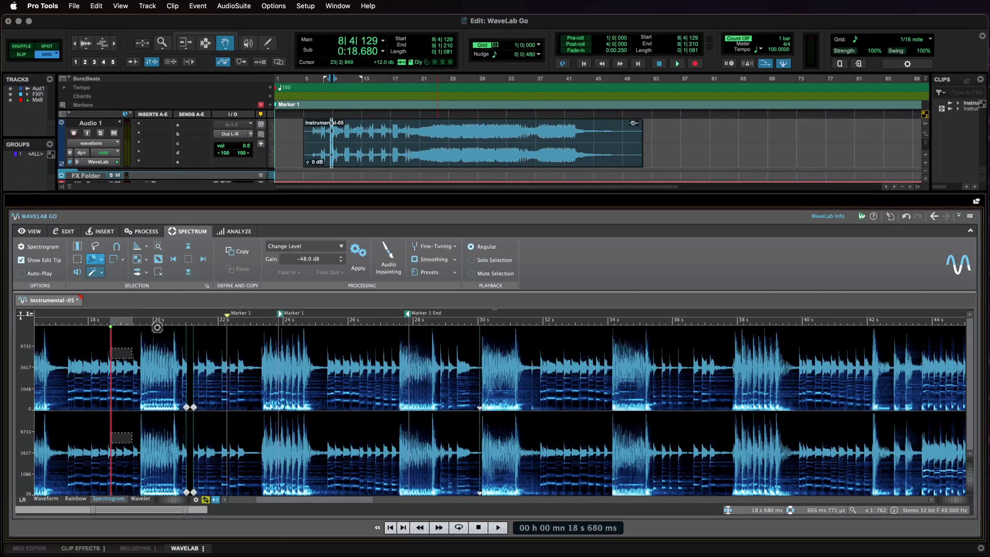
mouse_move(214, 379)
mouse_down()
mouse_move(241, 386)
mouse_move(202, 364)
mouse_move(219, 384)
mouse_up()
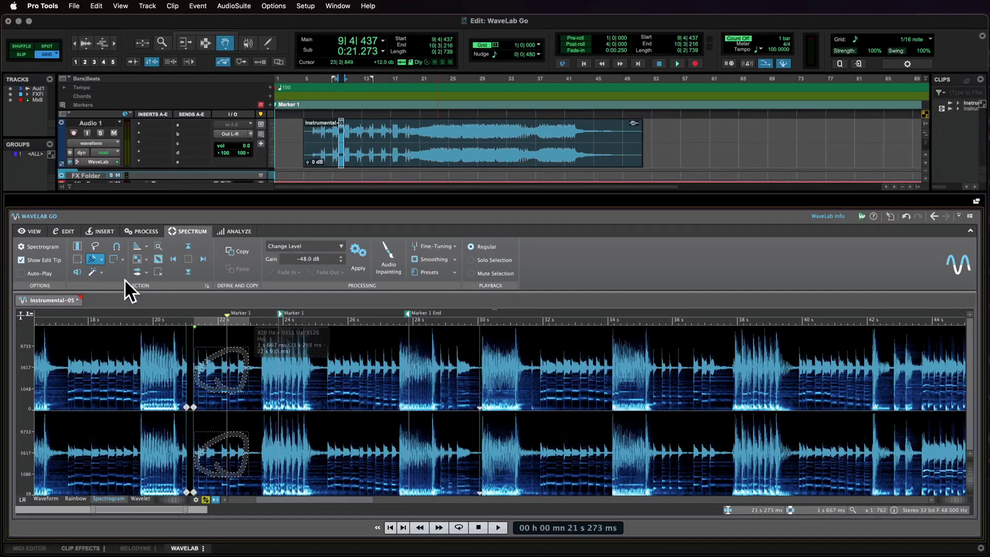
Magic-wand select the area near 23–24 s, check Harmonics and Channel options, and zoom to it
click(92, 271)
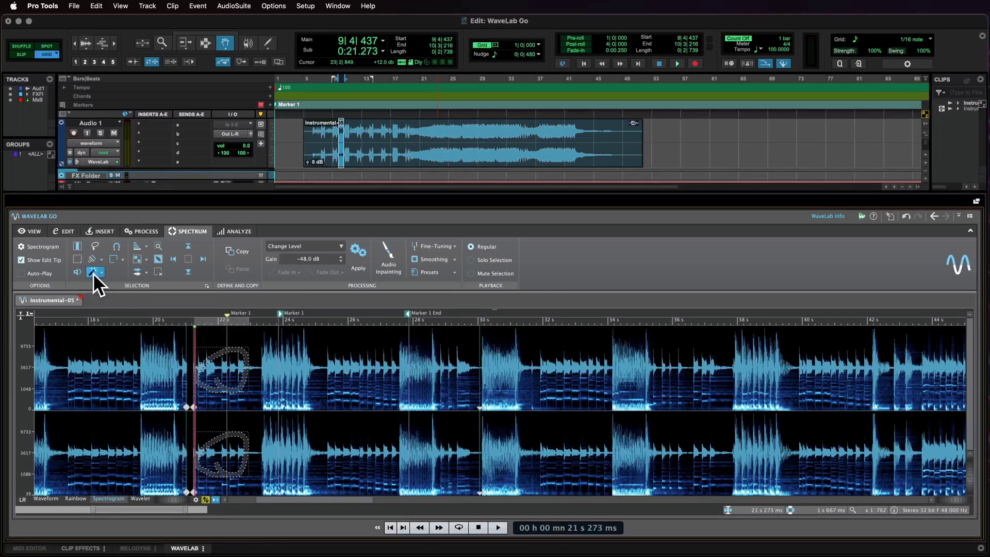
click(274, 392)
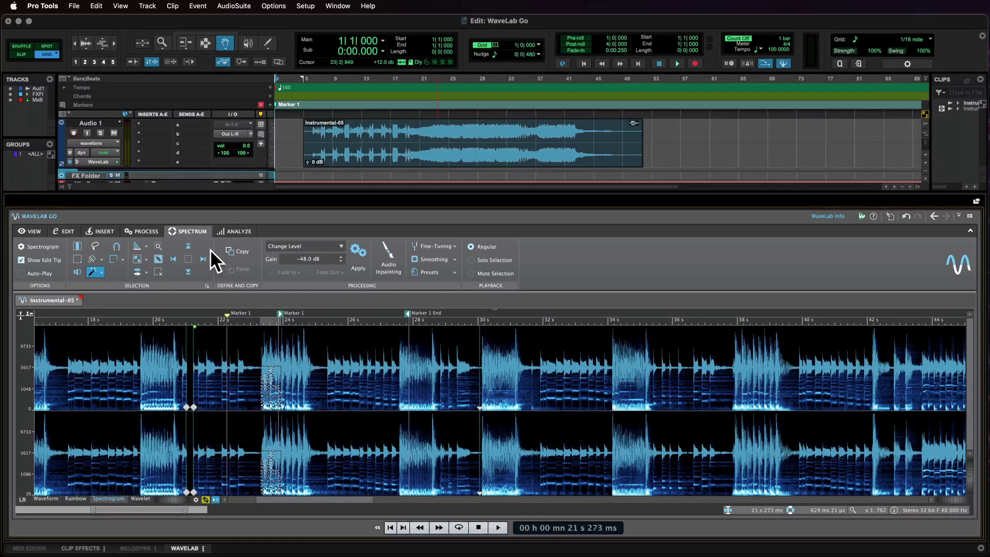
click(147, 245)
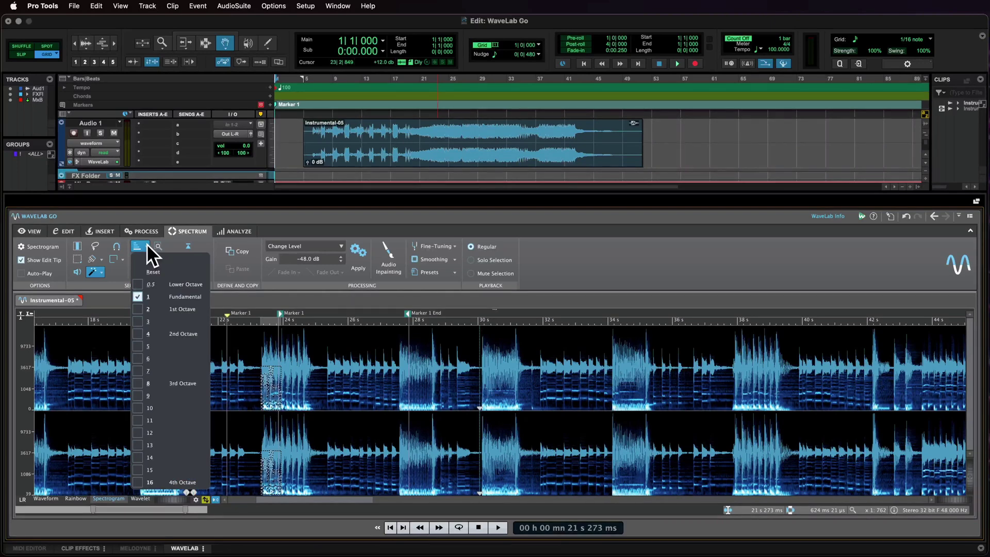
click(146, 244)
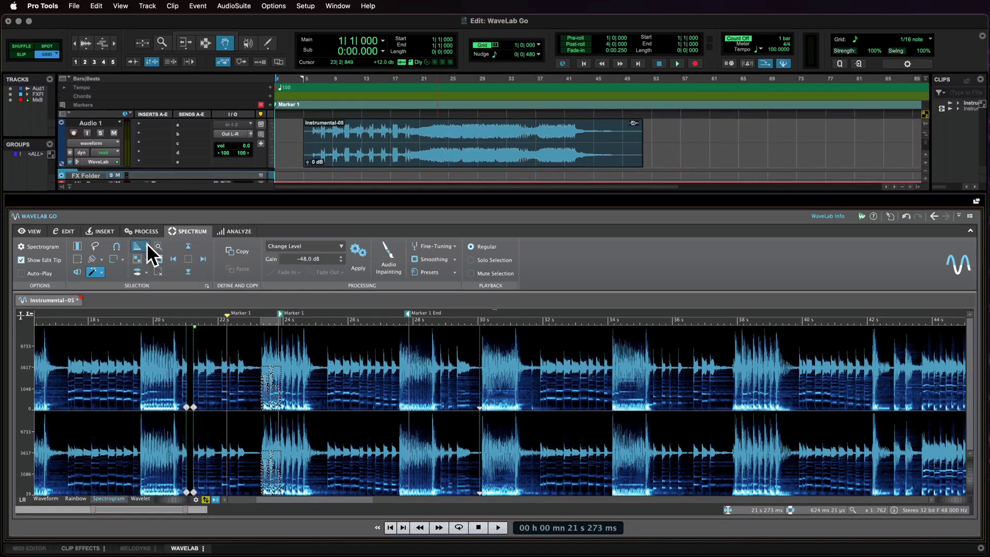
click(146, 271)
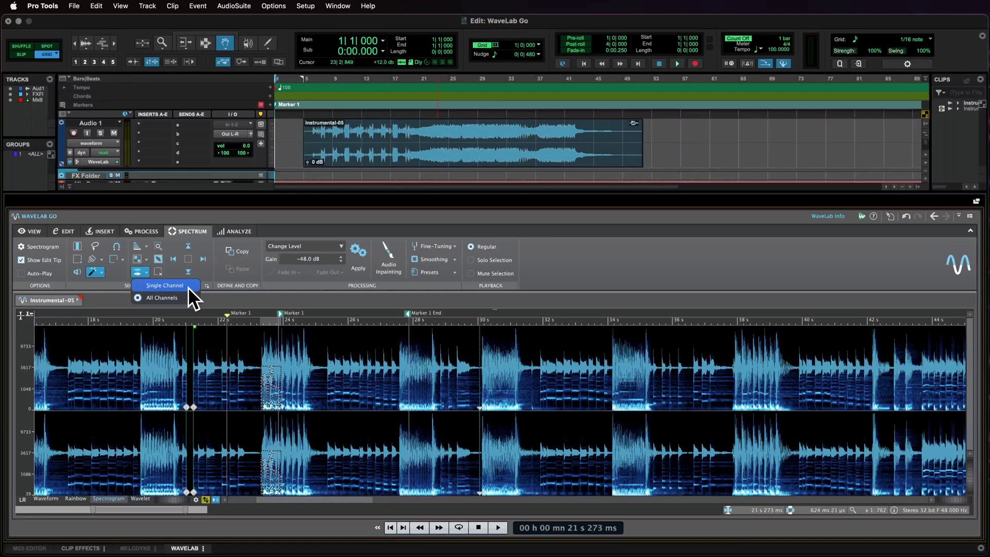
click(172, 266)
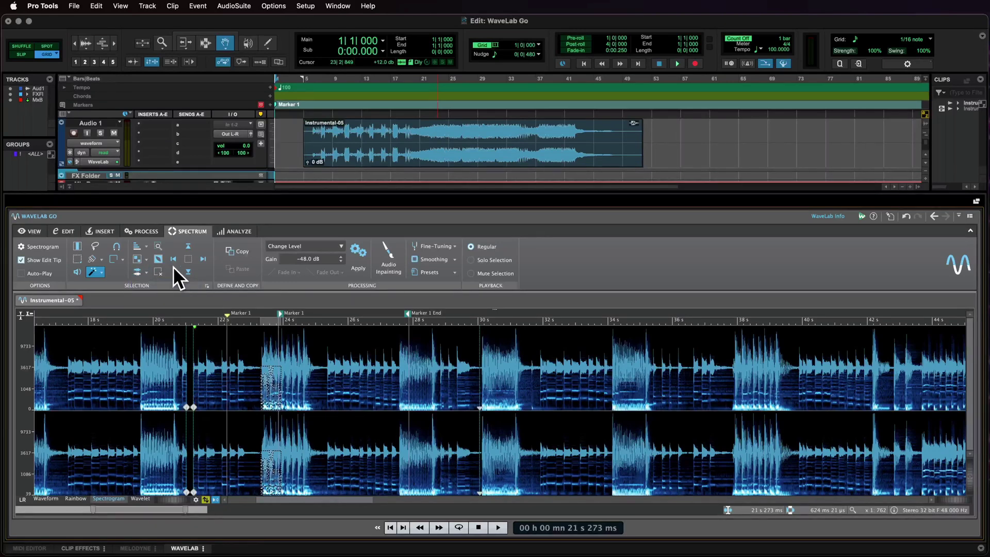
click(159, 246)
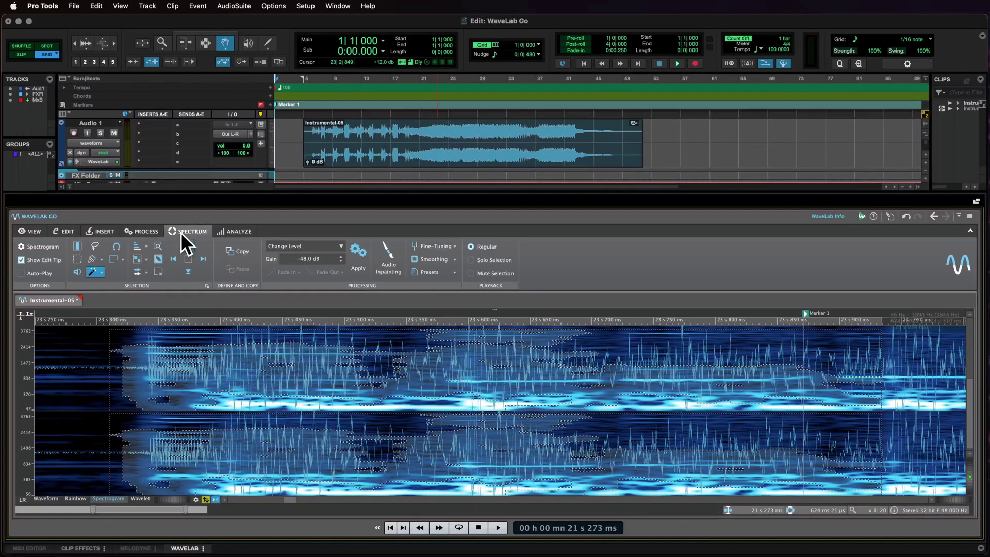
Extend the spectral selection to the file start and zoom out to show about 15 s to 1 min
click(174, 259)
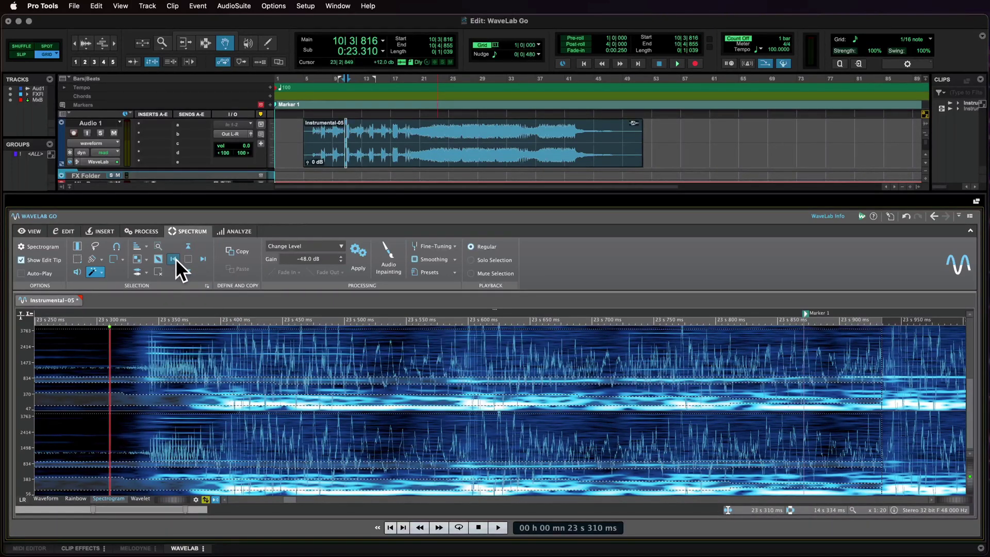
click(203, 259)
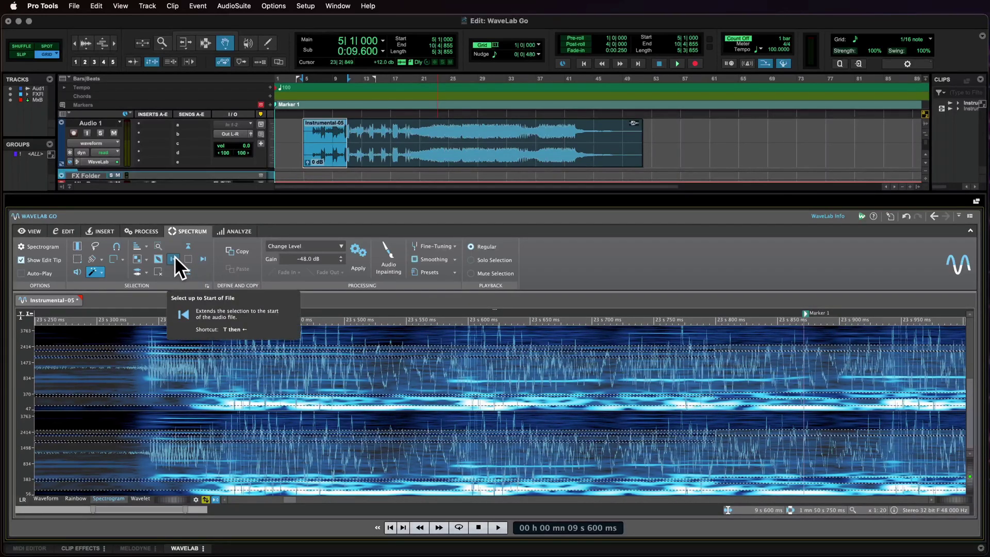
click(211, 318)
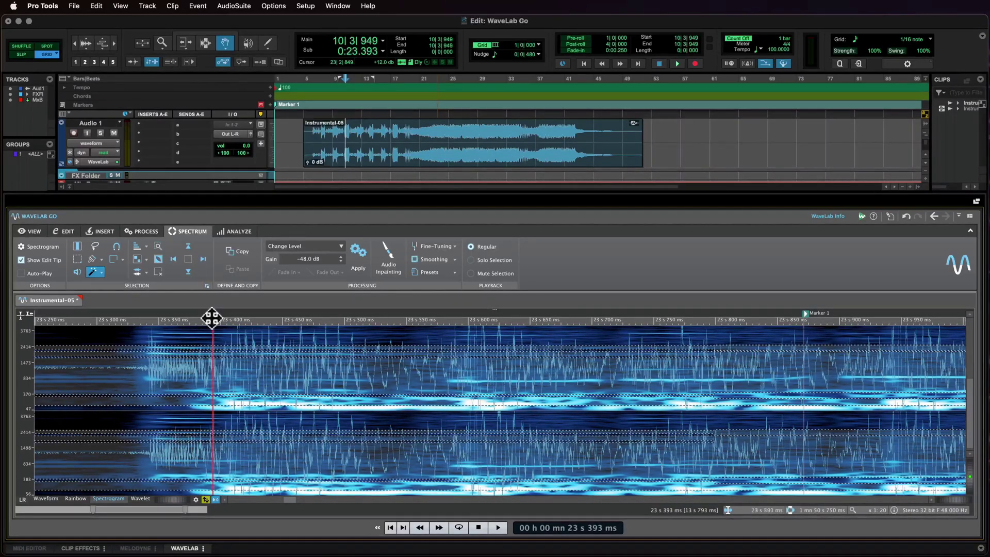
drag(212, 318, 217, 254)
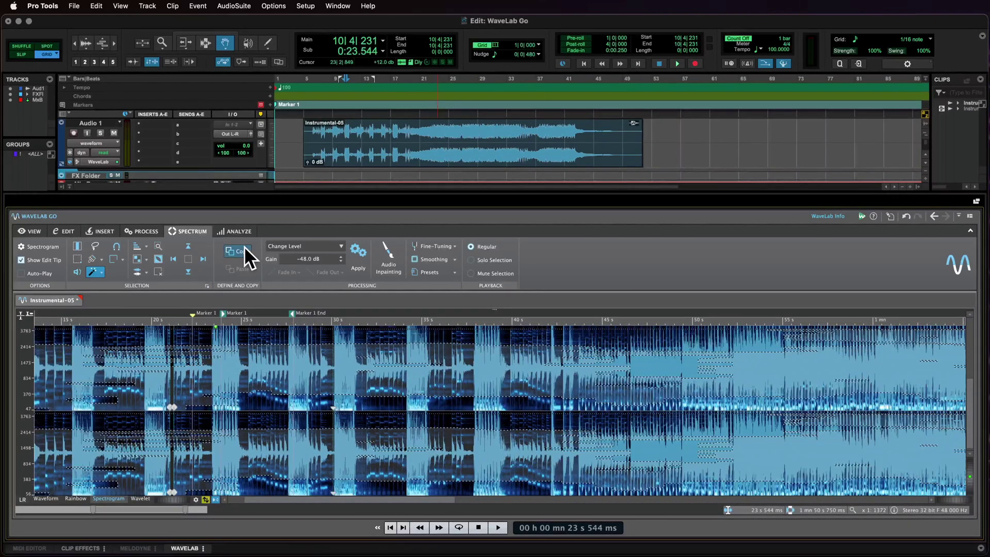
Copy the spectral selection, then switch playback to Solo Selection and back to Regular
click(244, 252)
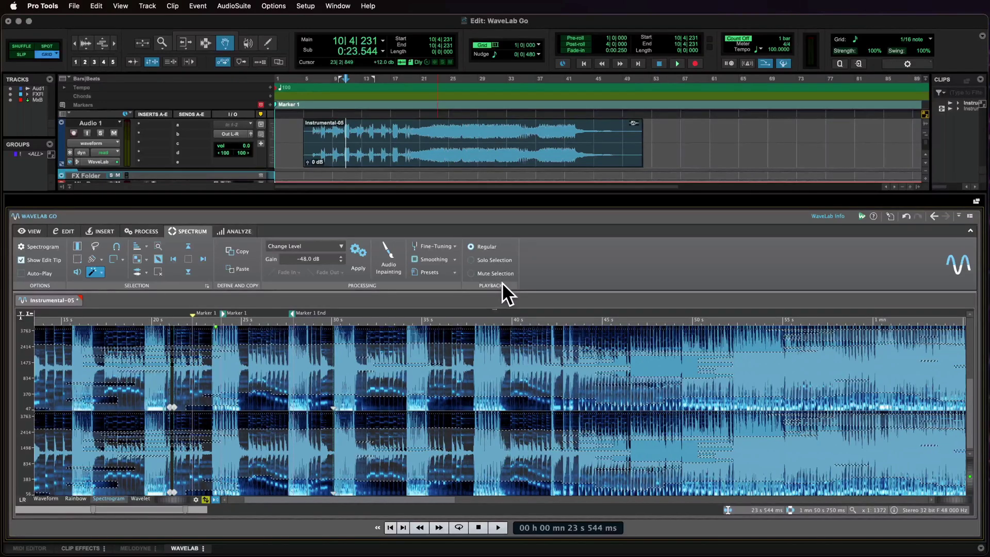
click(501, 260)
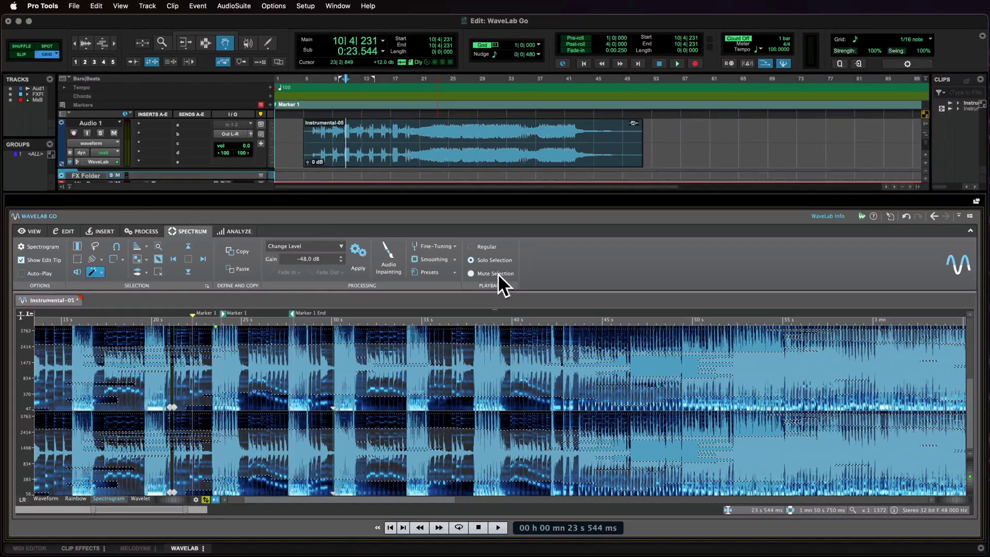
click(493, 246)
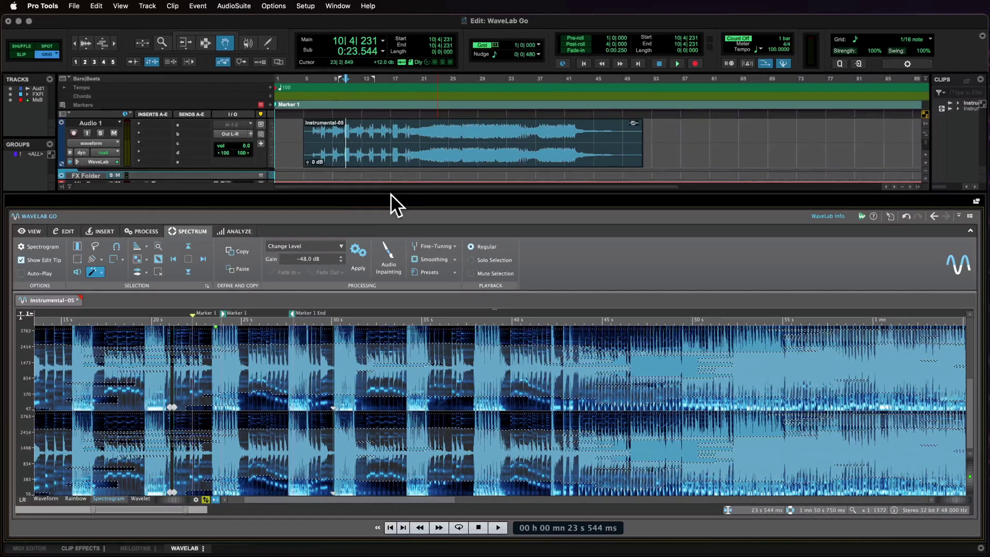
Run WaveLab Go's Global Analysis on the clip and review its Loudness and Peaks results
click(238, 230)
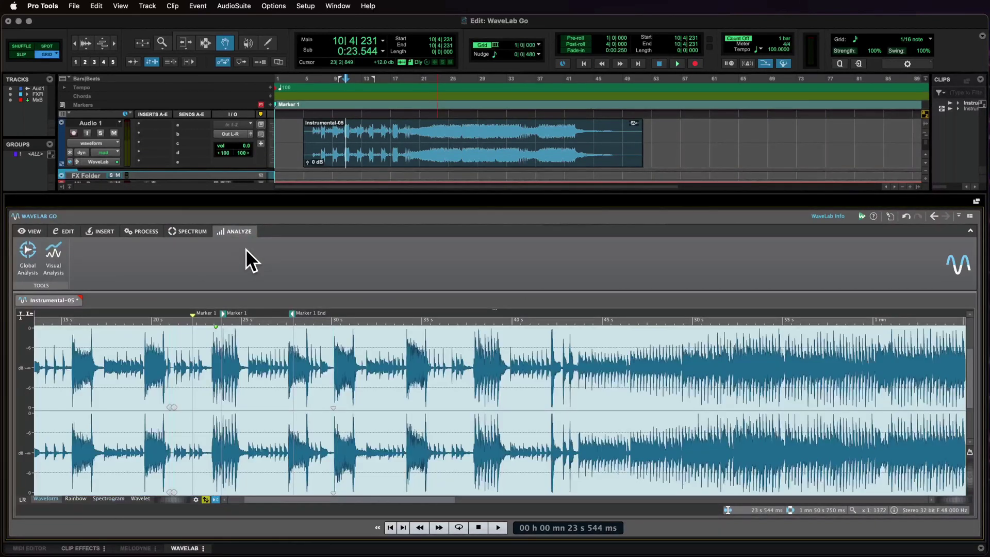
click(25, 258)
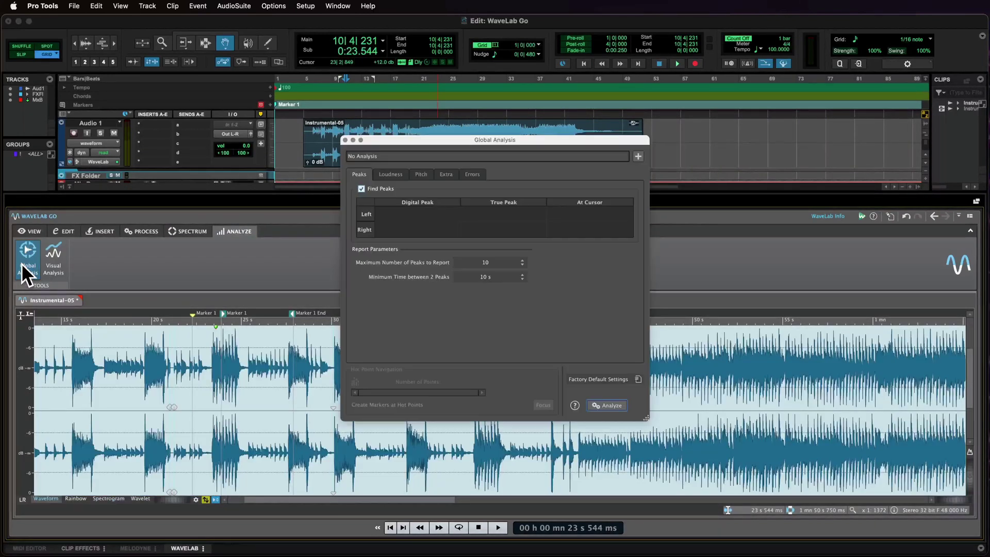
click(398, 175)
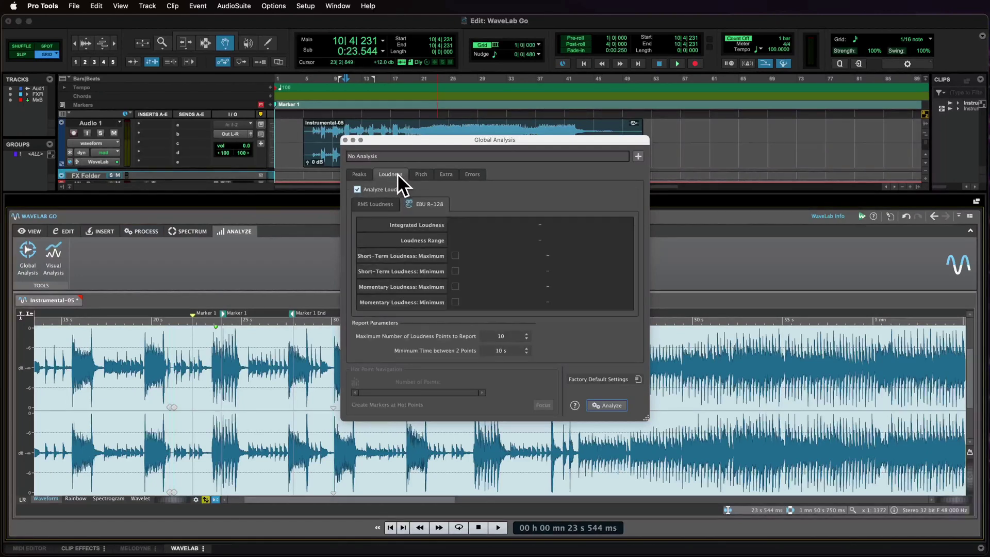
click(599, 402)
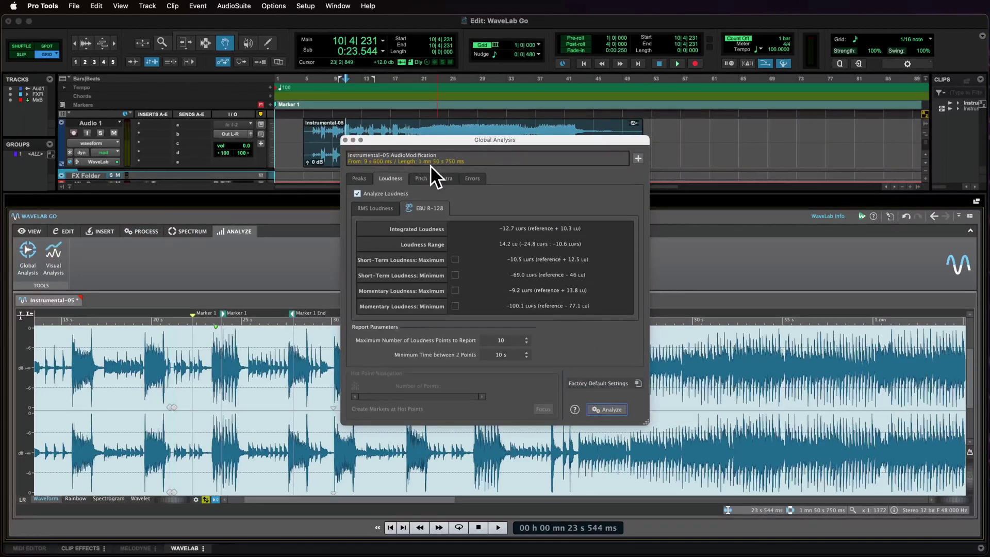
click(359, 178)
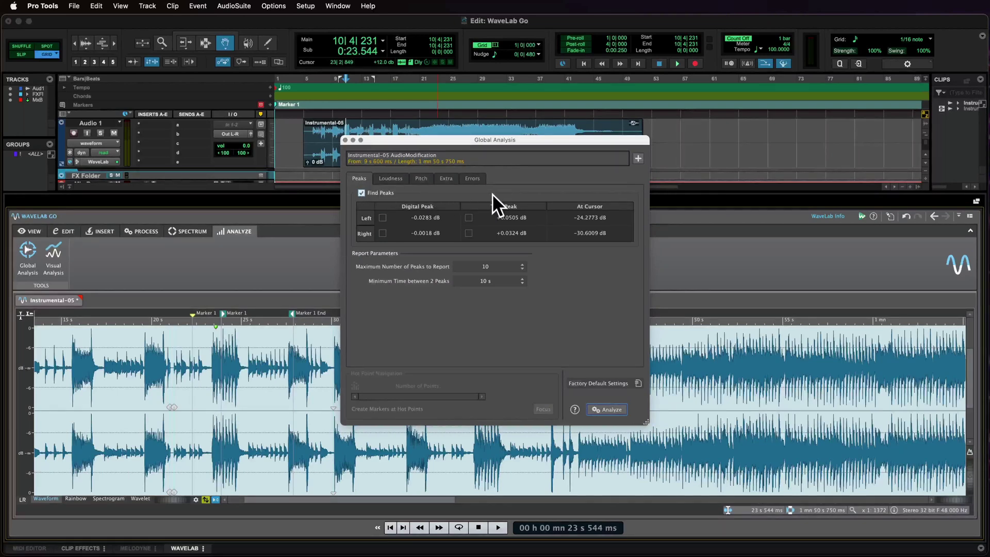
key(Escape)
Analyze the Visual Analysis loudness profile, then zoom out and park the playhead at 1 min 0.724 s
click(45, 254)
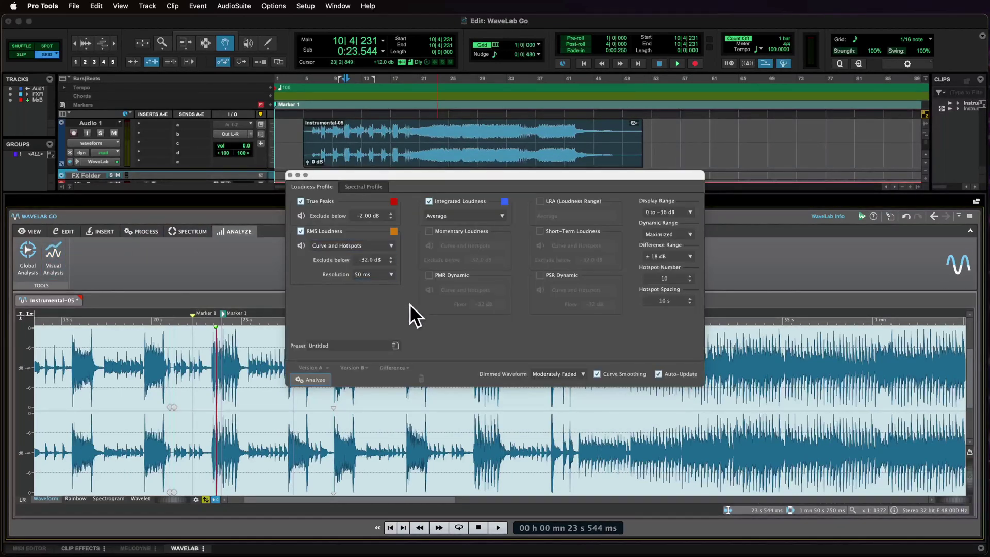
click(316, 379)
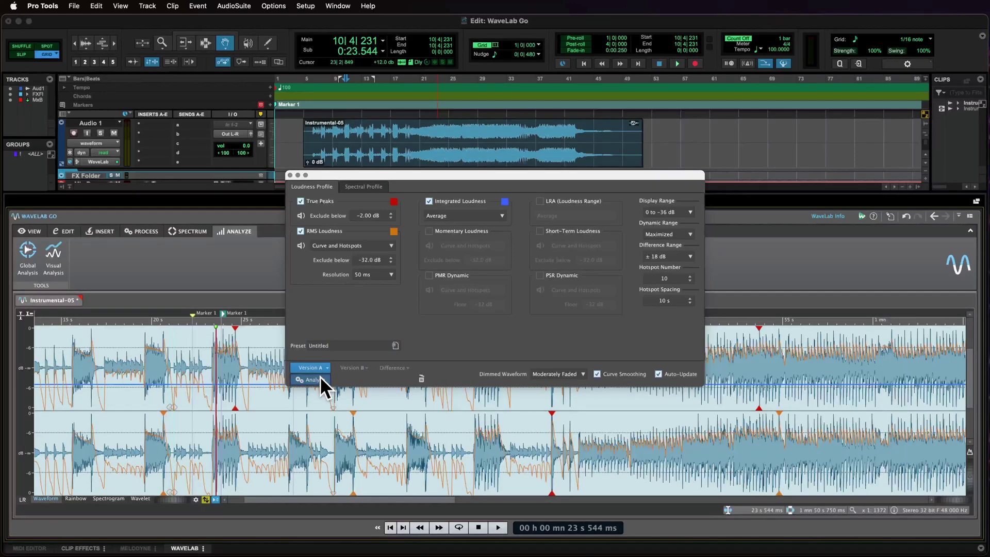
key(Escape)
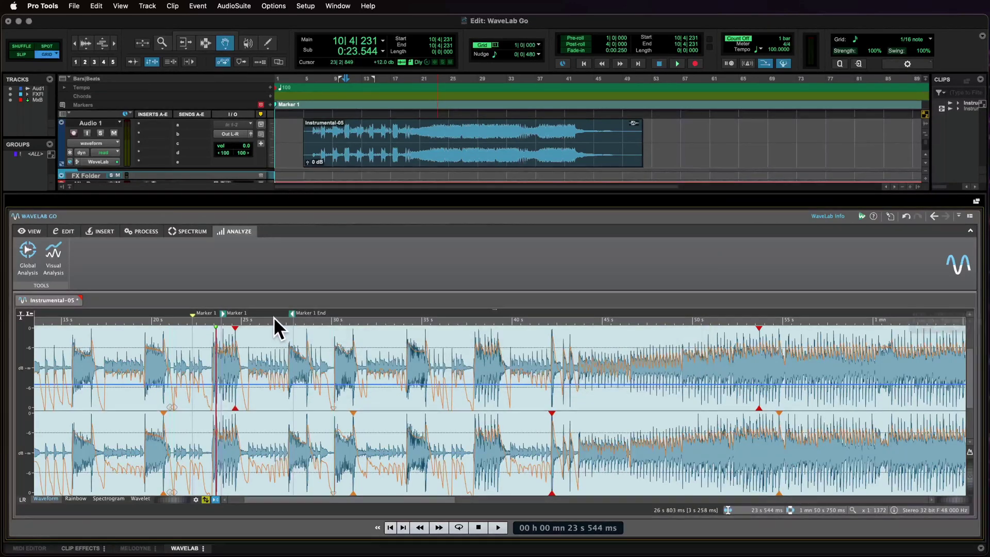
drag(271, 319, 269, 292)
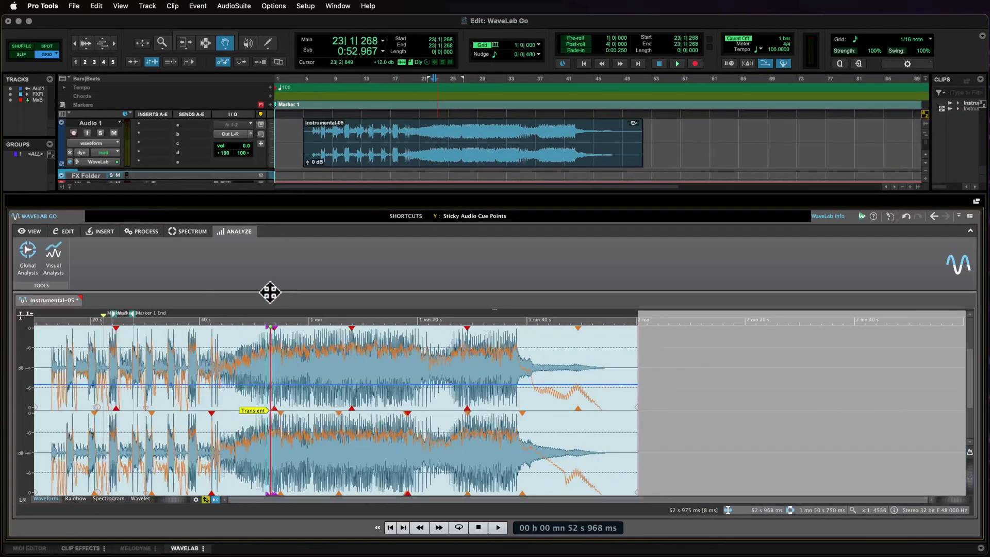
click(313, 376)
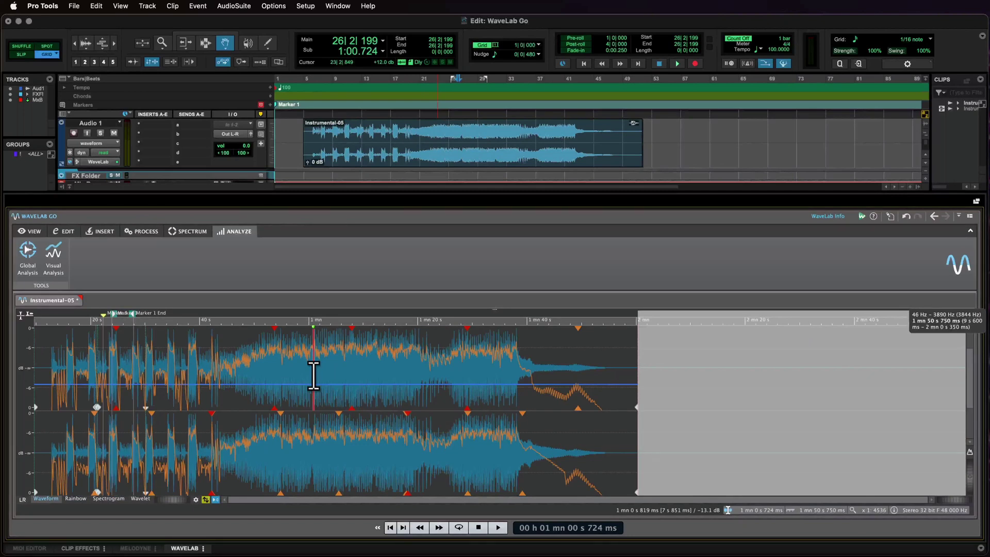
Render the clip via WaveLab > Render to Instrumental-WvLb-01 and show its waveform in rainbow colours
right_click(445, 139)
mouse_move(505, 292)
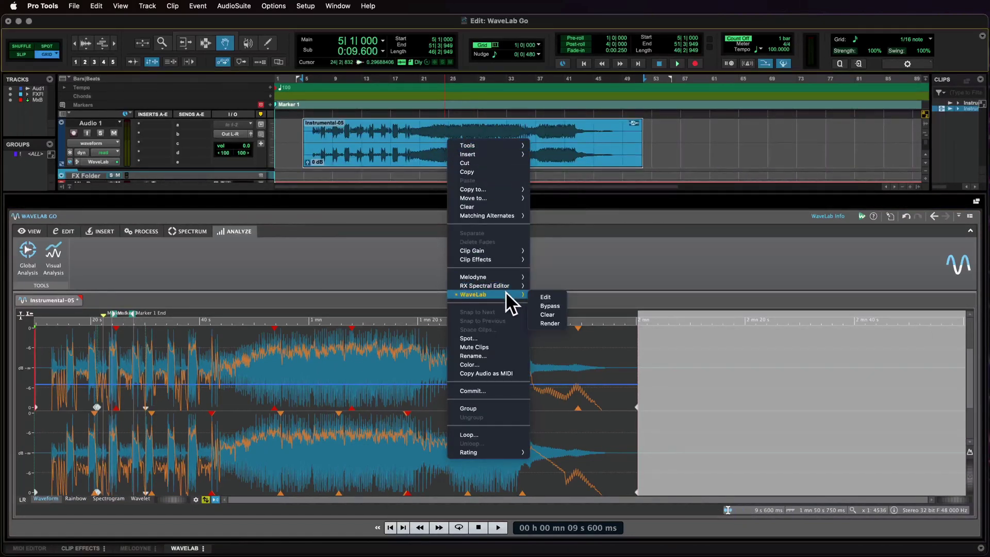
click(559, 323)
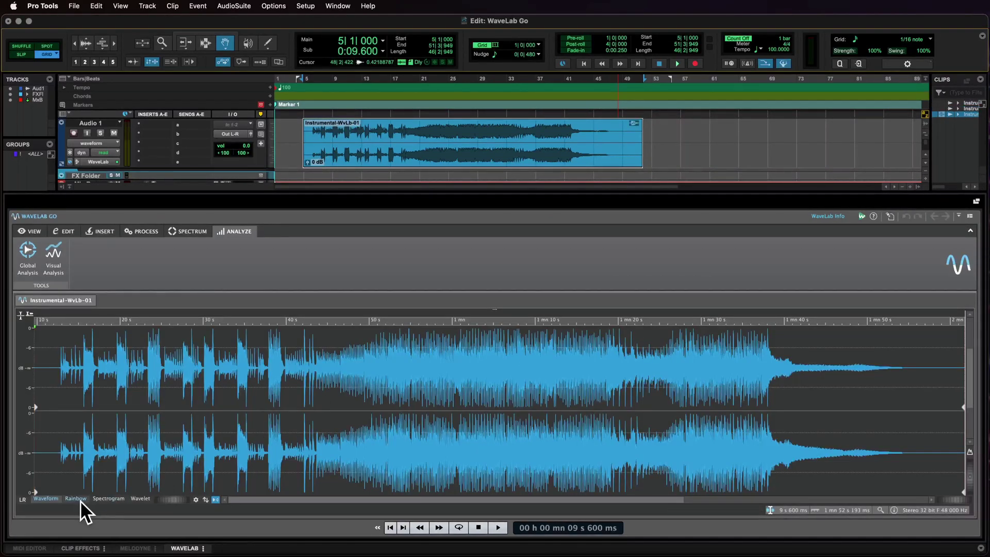
click(80, 499)
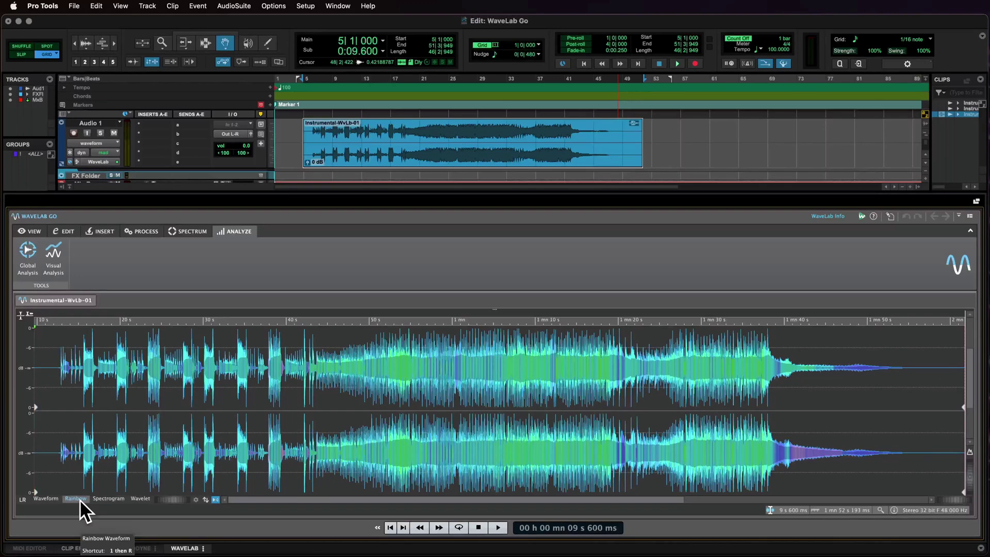